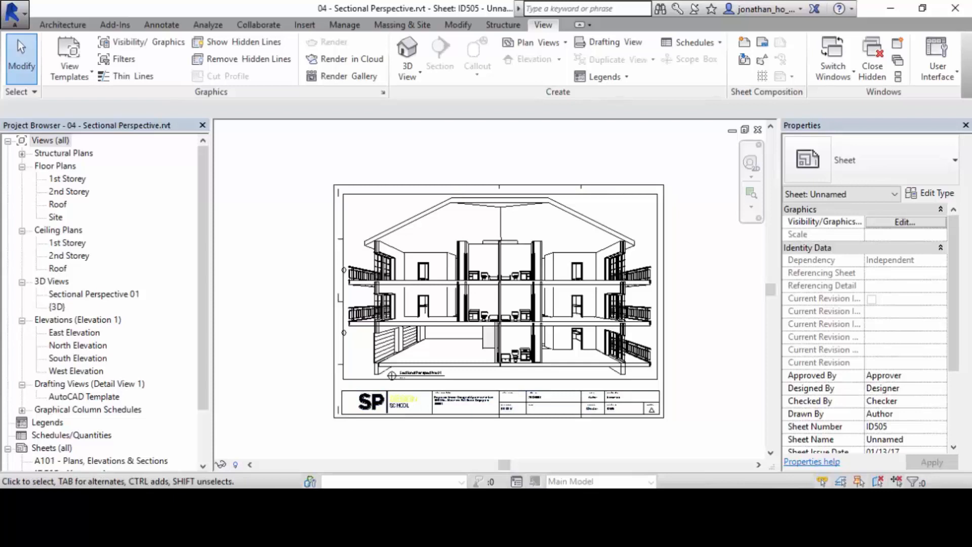
Open the Sectional Perspective 01 3D view and bring up its rendering settings.
click(93, 294)
double_click(93, 294)
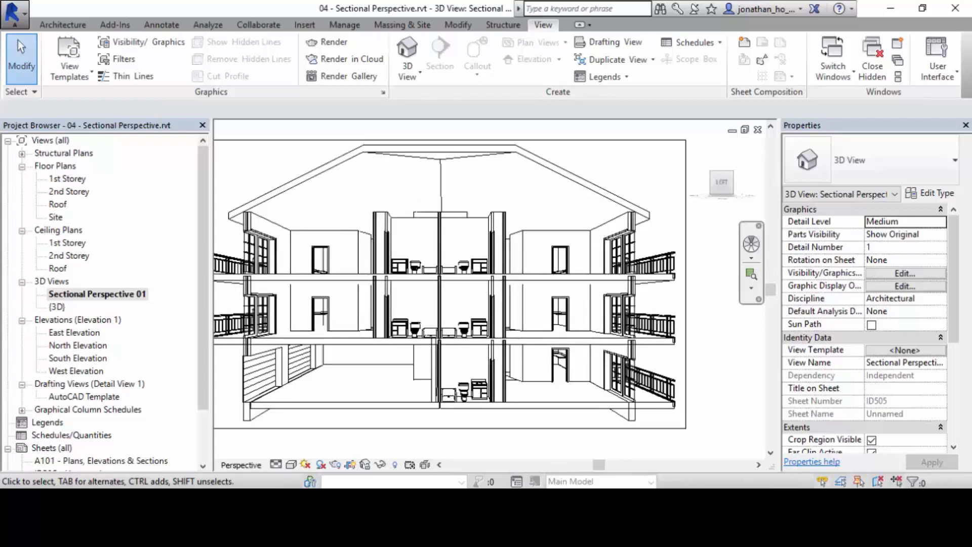
scroll(419, 313, up, 3)
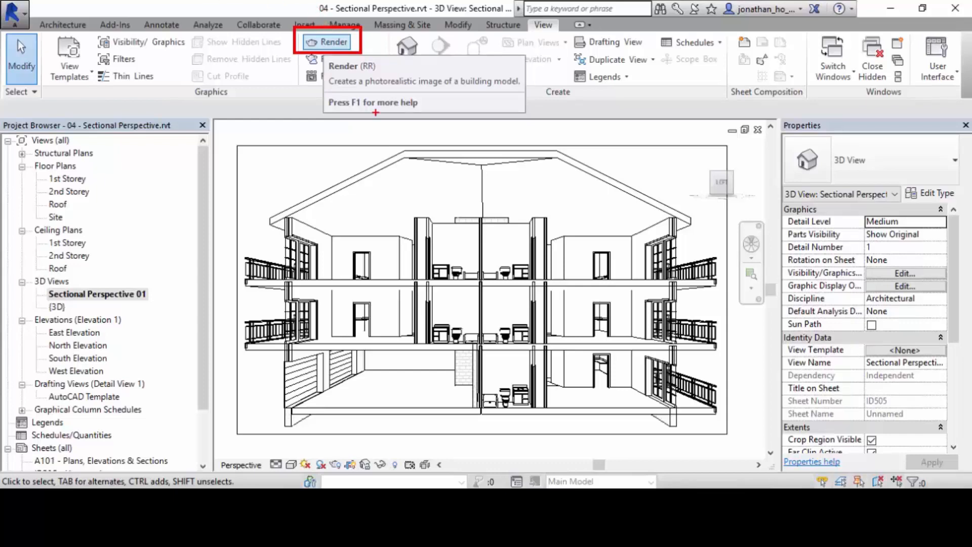
click(327, 42)
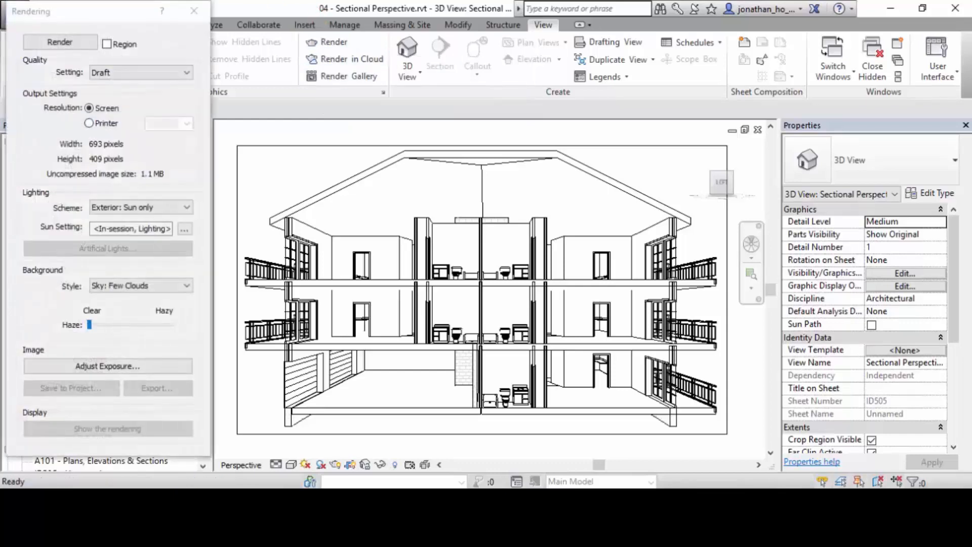
drag(101, 12, 196, 24)
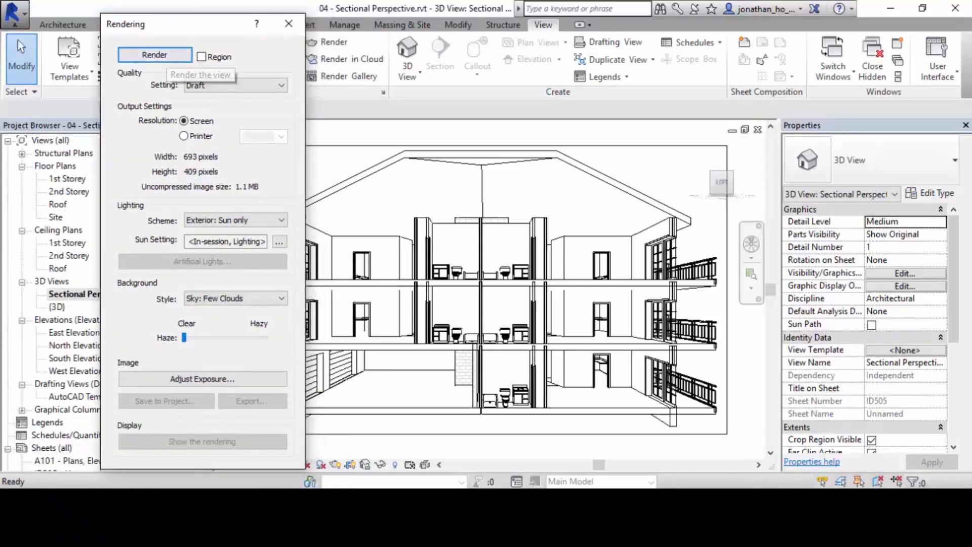
Set the rendering quality to Medium.
key(alt)
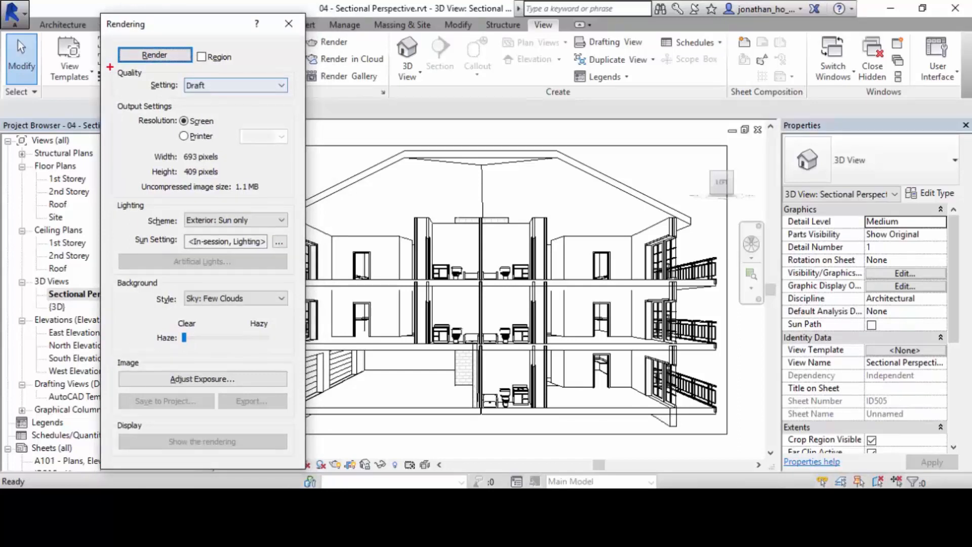
drag(106, 68, 298, 104)
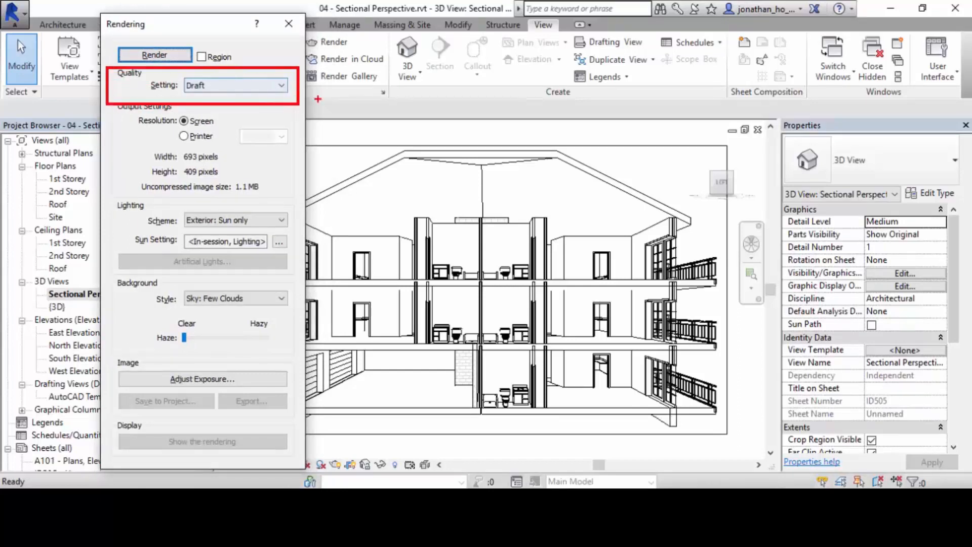
key(Escape)
click(236, 85)
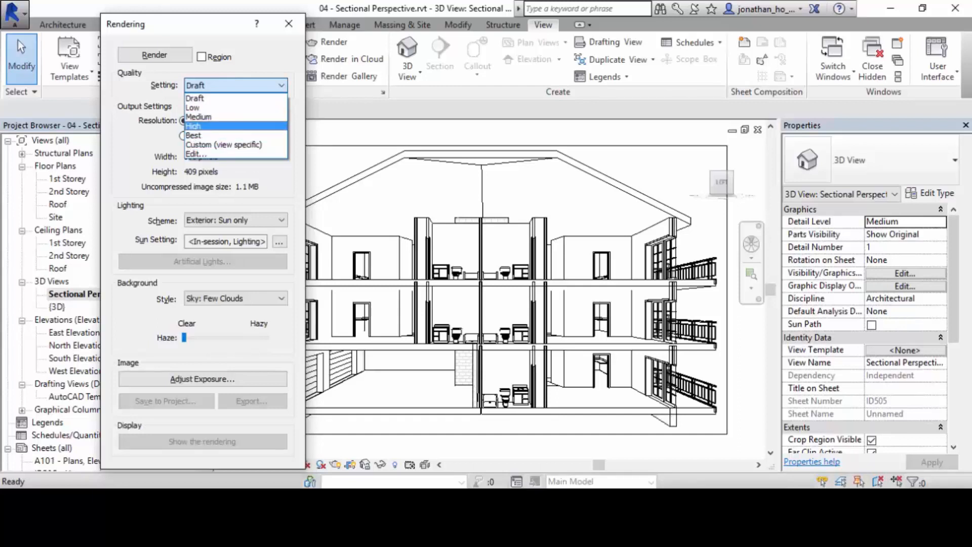
click(205, 117)
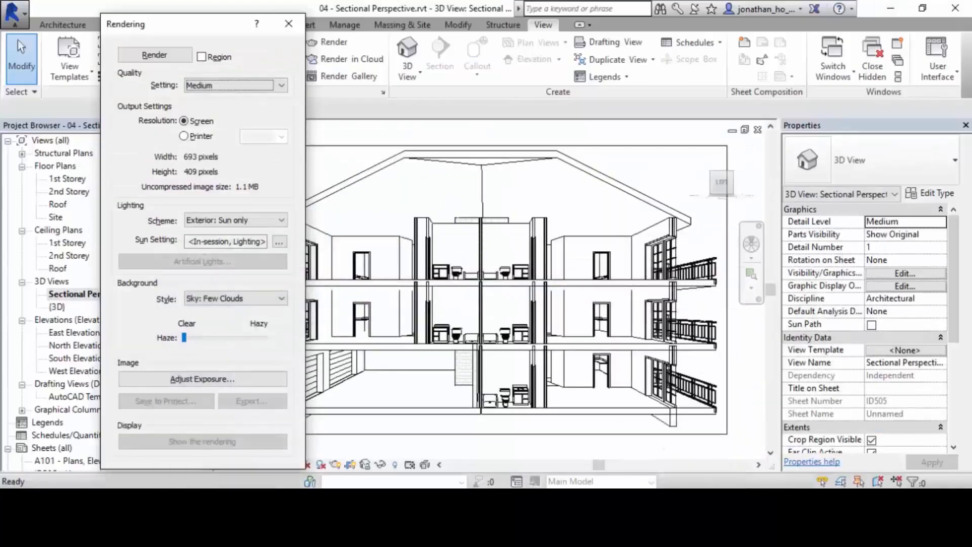
drag(197, 24, 198, 16)
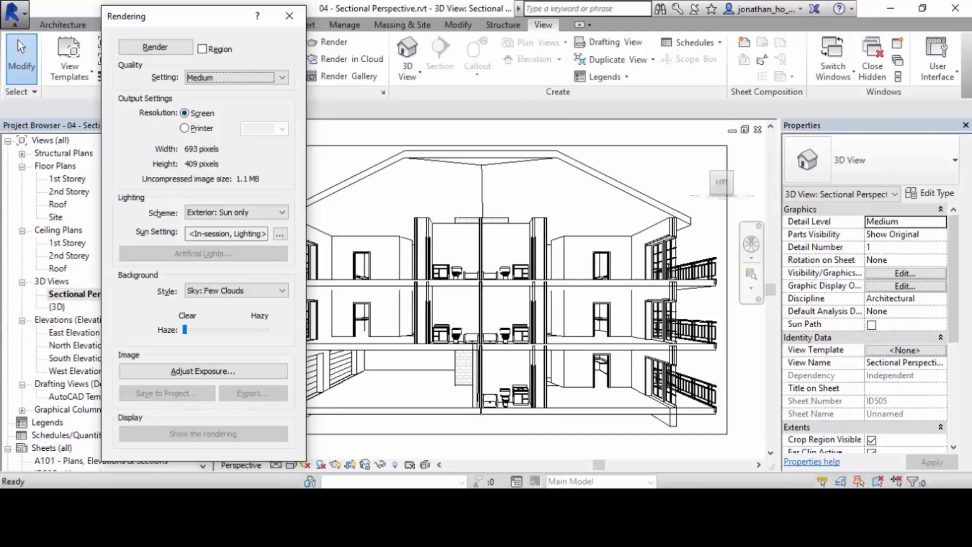
drag(110, 89, 260, 203)
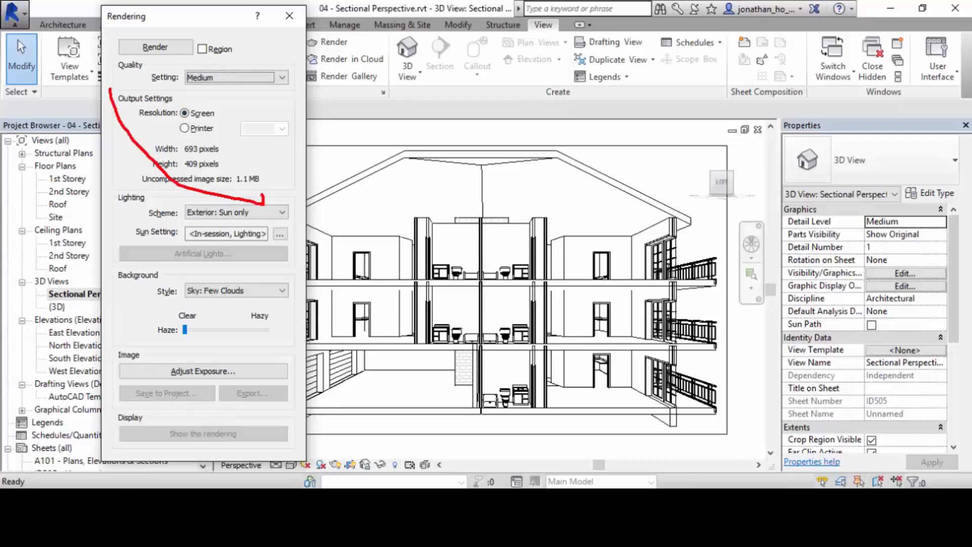
click(289, 15)
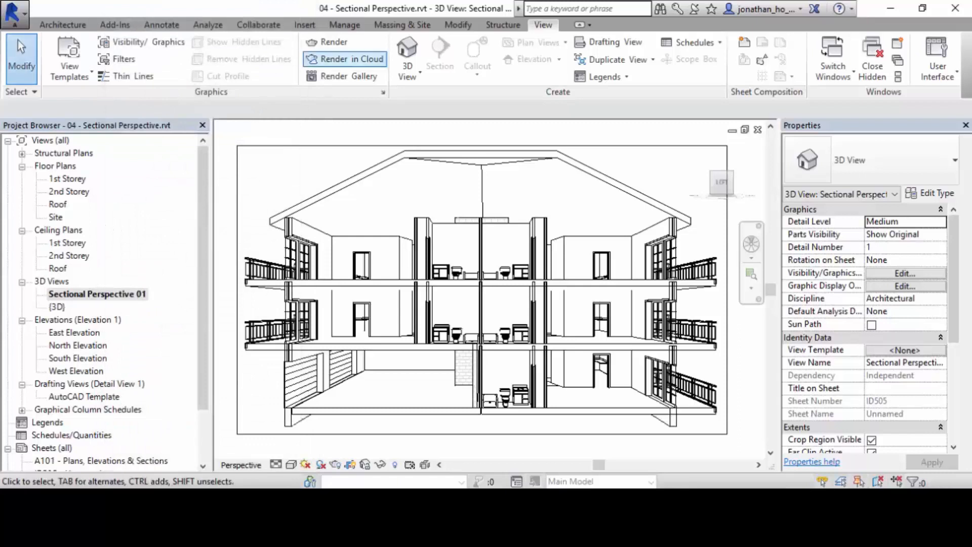
click(329, 41)
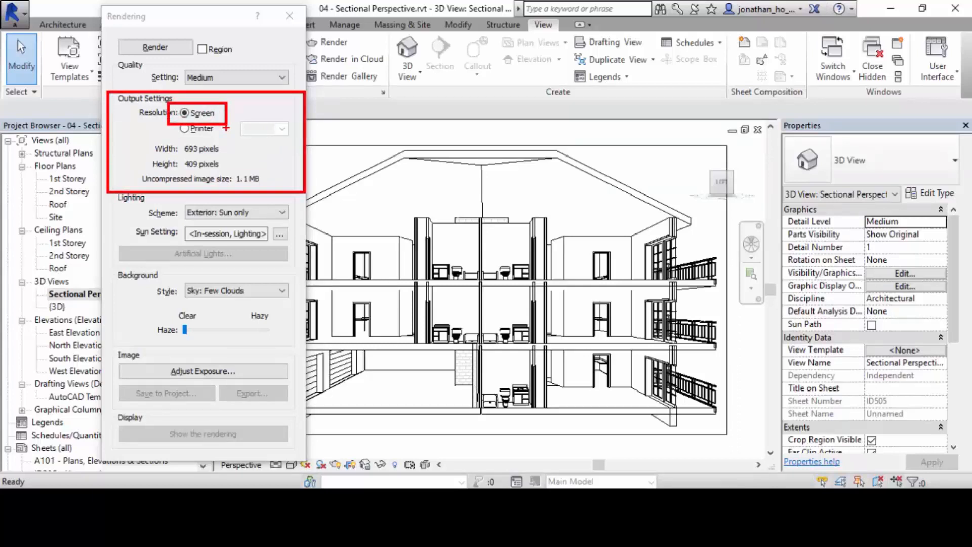
Try the printer output resolution at 300 DPI and 600 DPI, and return the resolution to Screen.
click(185, 129)
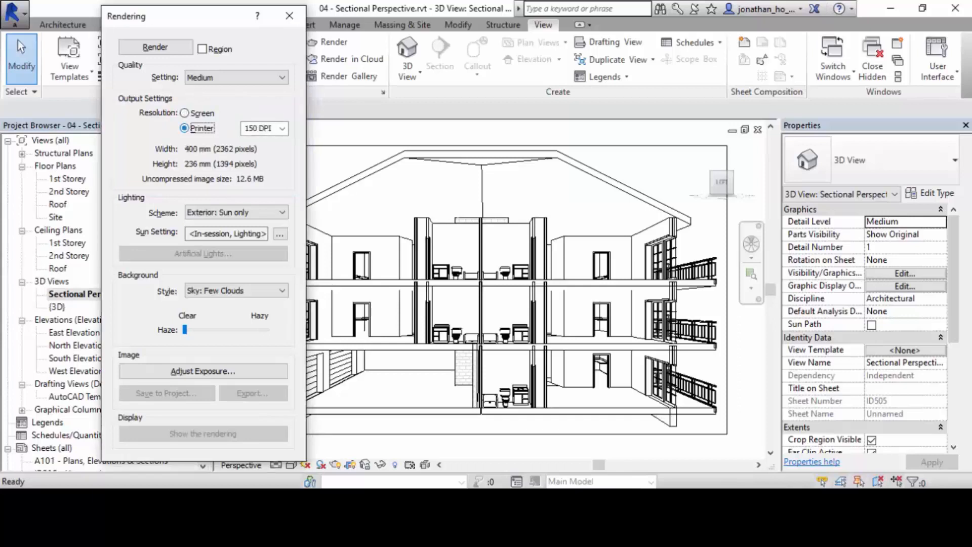
click(282, 128)
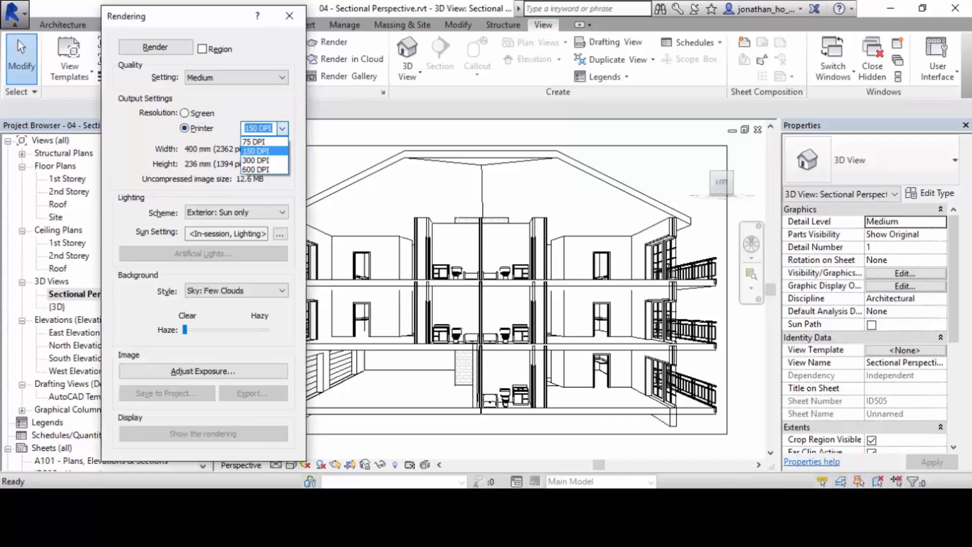
key(Down)
key(Return)
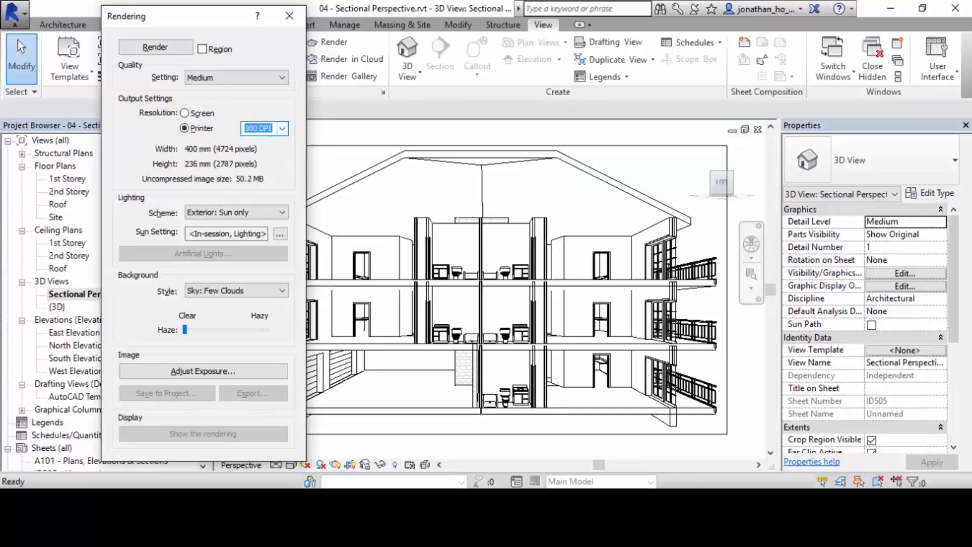
key(alt+Down)
key(Down)
key(Return)
click(281, 128)
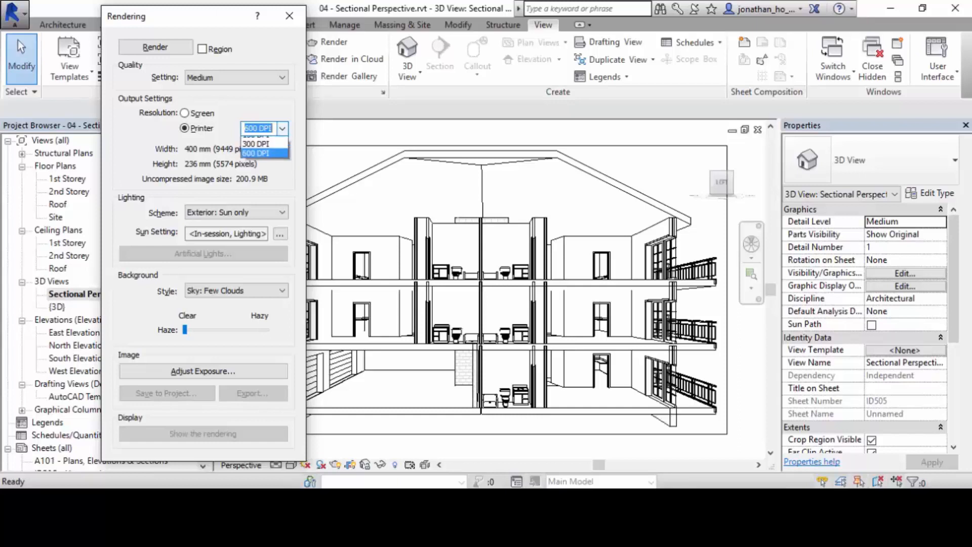
click(282, 128)
click(184, 113)
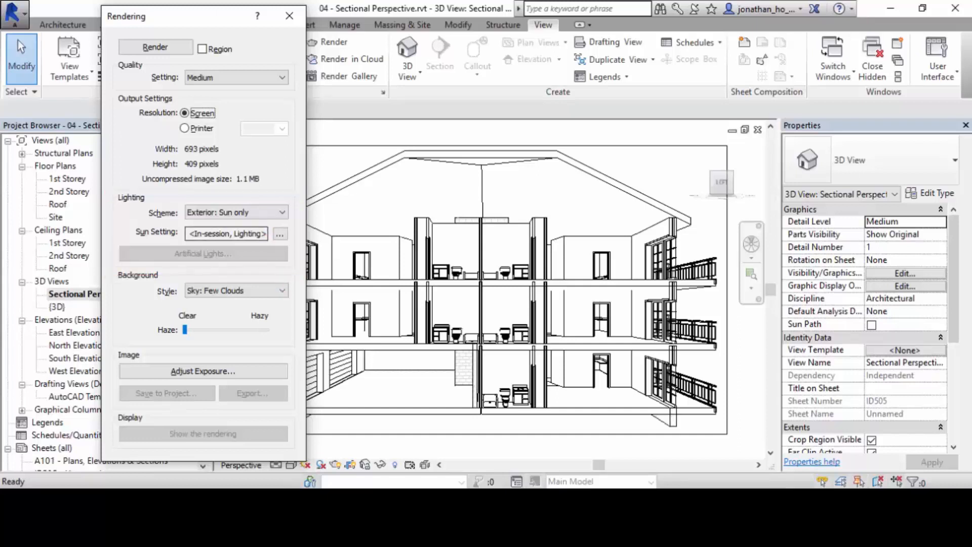
Render the sectional perspective with the Exterior: Sun only lighting scheme and move the rendering settings clear of the image.
click(282, 212)
click(282, 212)
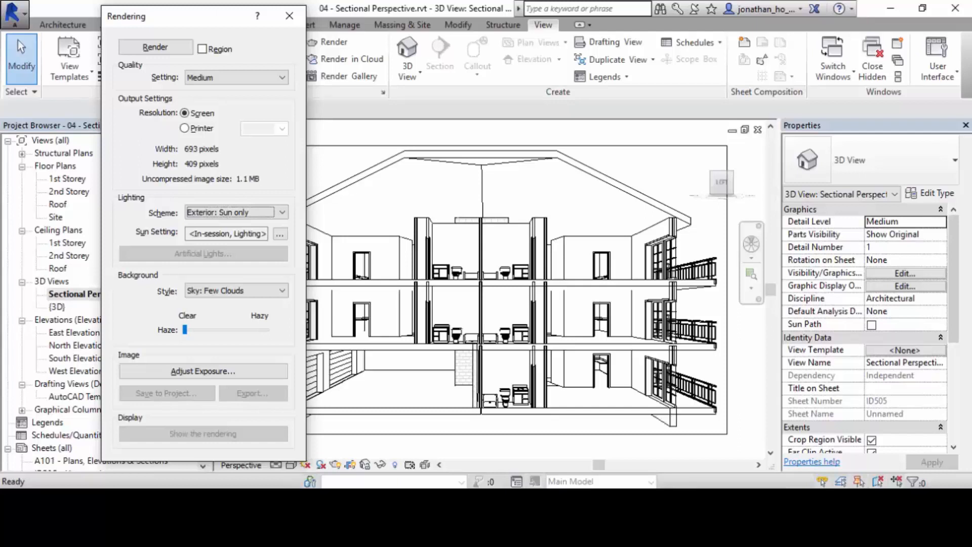
click(155, 46)
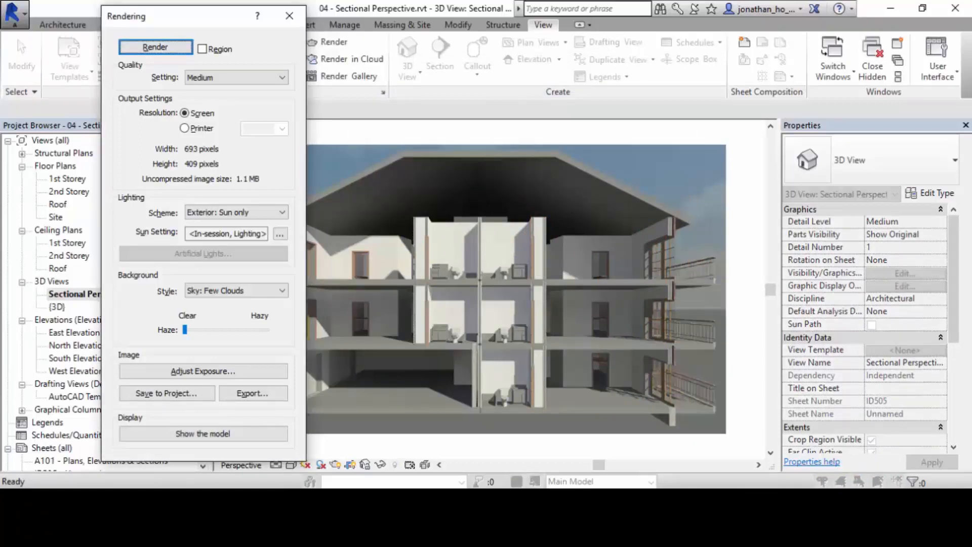
drag(187, 16, 105, 21)
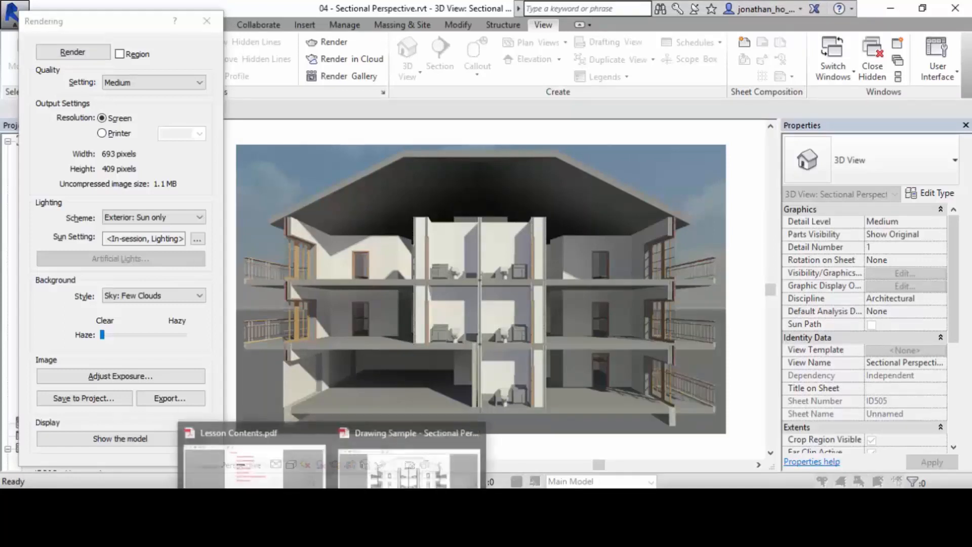
Switch to Lesson Contents.pdf in Adobe Acrobat, select the Exposure Control entry, and return to the rendering in Revit.
click(253, 461)
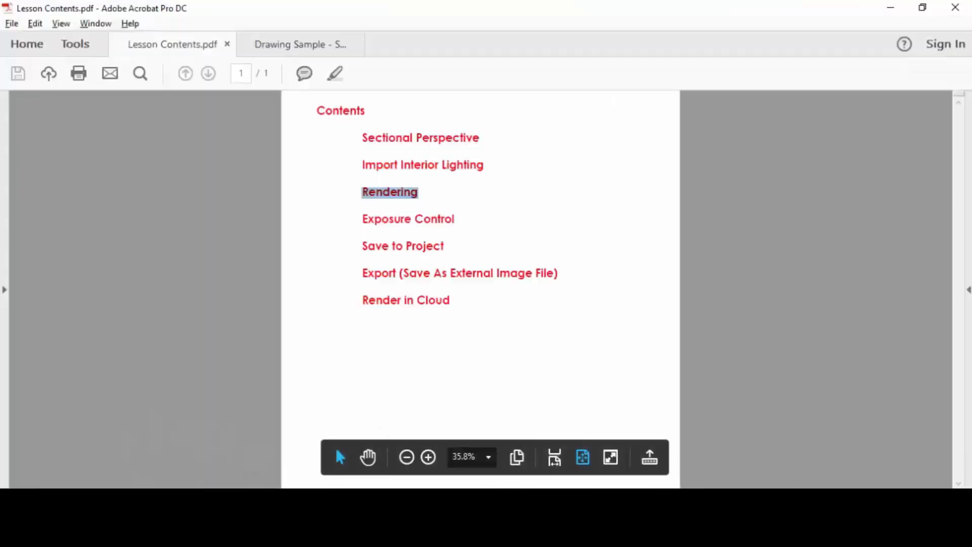
triple_click(368, 219)
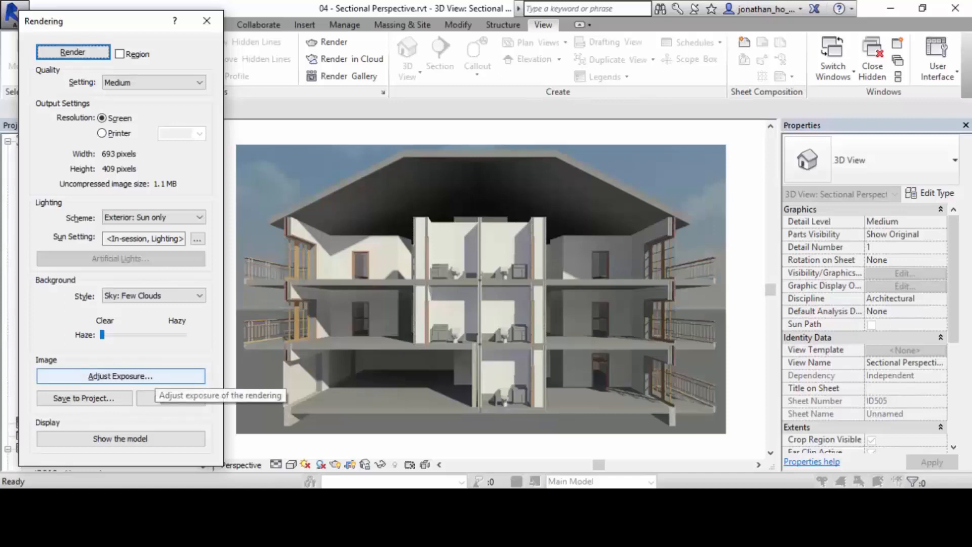
drag(29, 349, 219, 390)
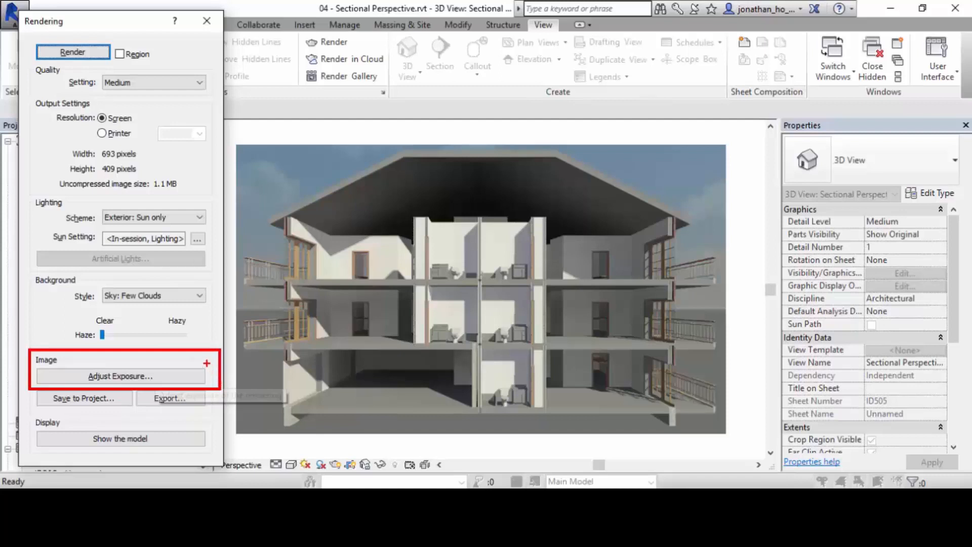
key(Escape)
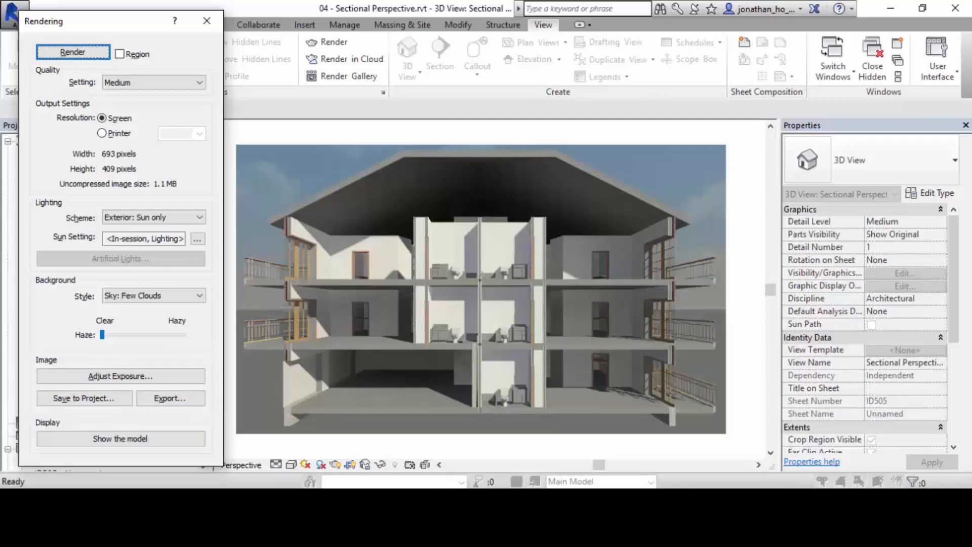
Adjust the rendering's exposure, applying values of 15.43 and 12.39 for comparison and settling on 13.56.
click(167, 377)
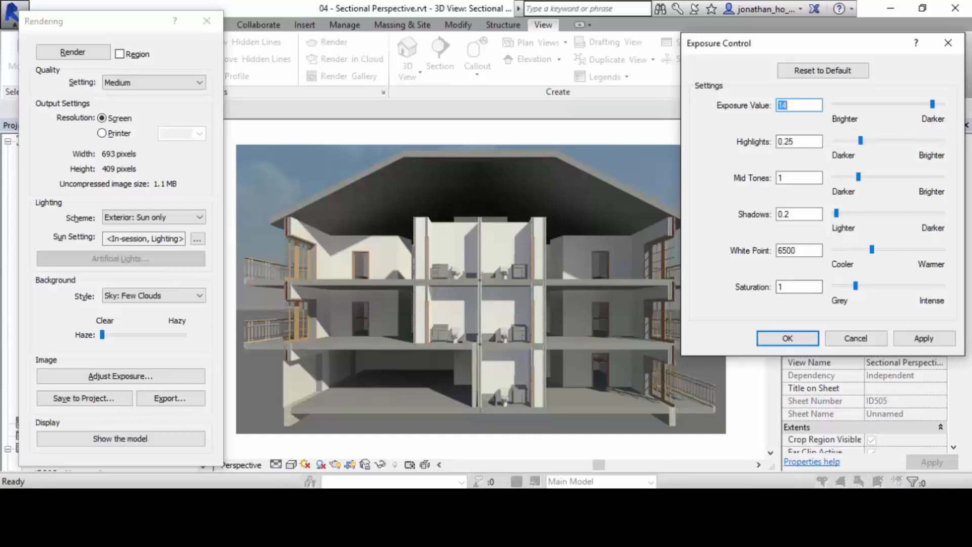
text(14.86)
drag(936, 104, 939, 104)
click(924, 338)
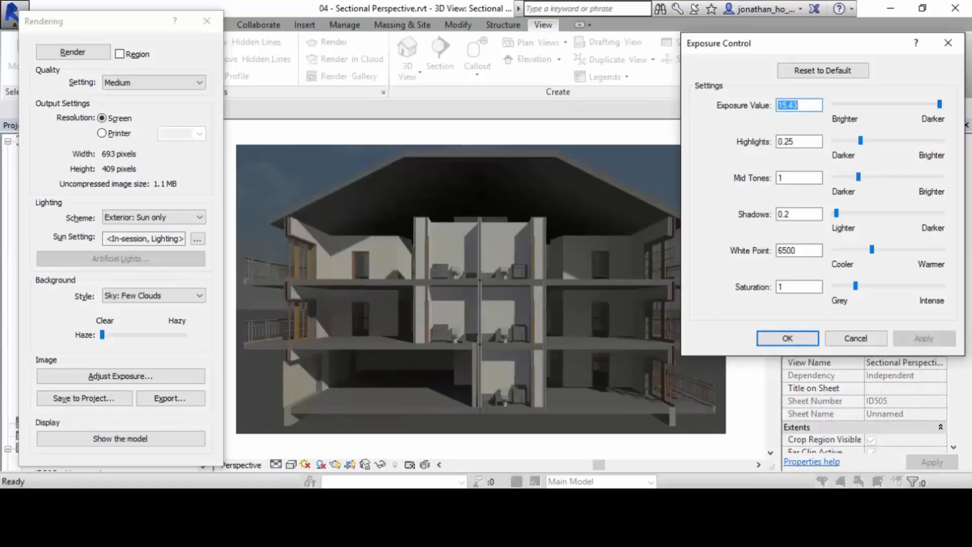
text(11.97)
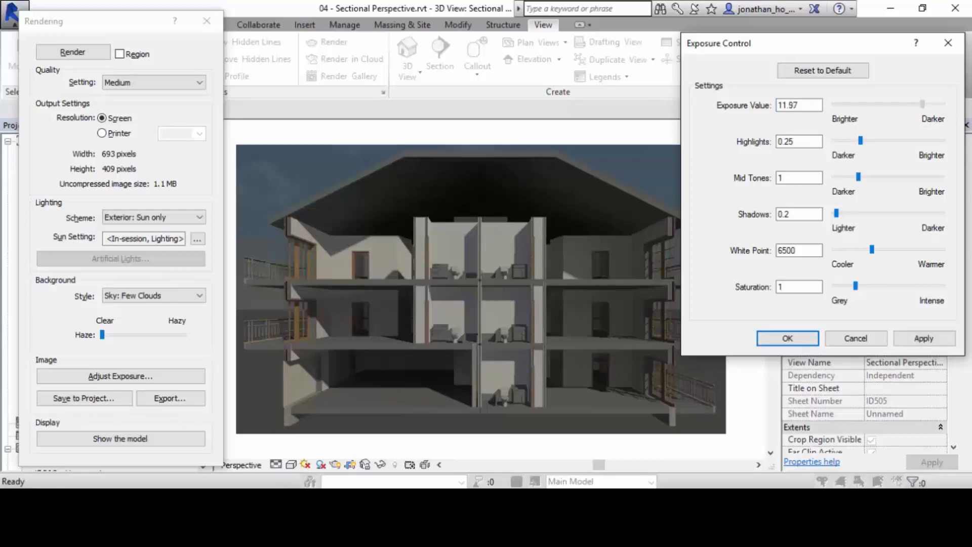
drag(923, 104, 924, 103)
click(924, 338)
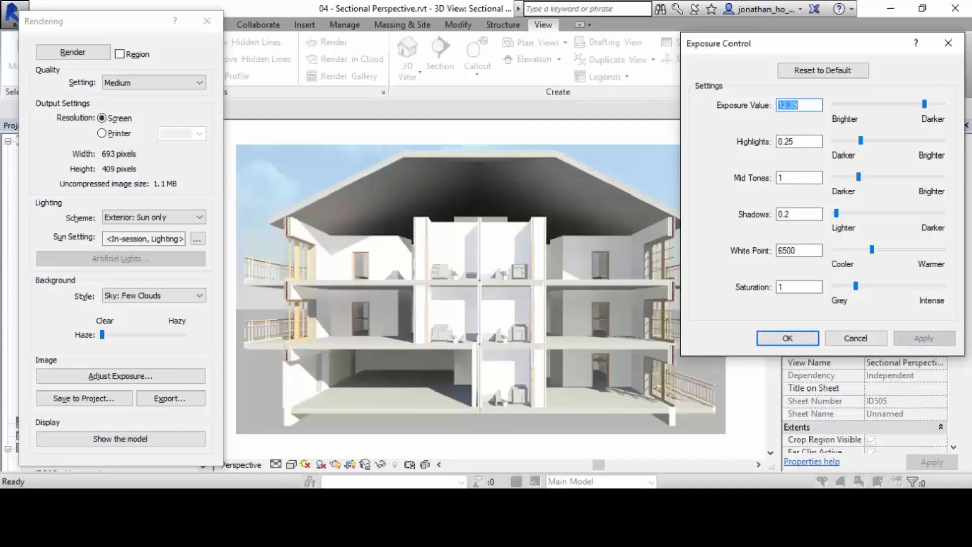
text(13.56)
click(924, 338)
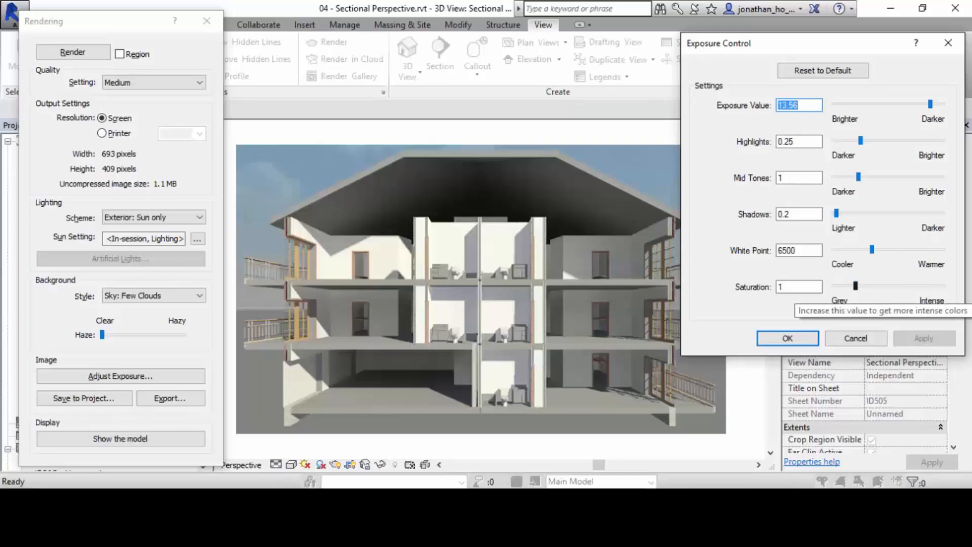
Apply a saturation of 2.22 and a warmer white point of 8875.2 to the rendered image.
drag(855, 286, 881, 286)
click(923, 339)
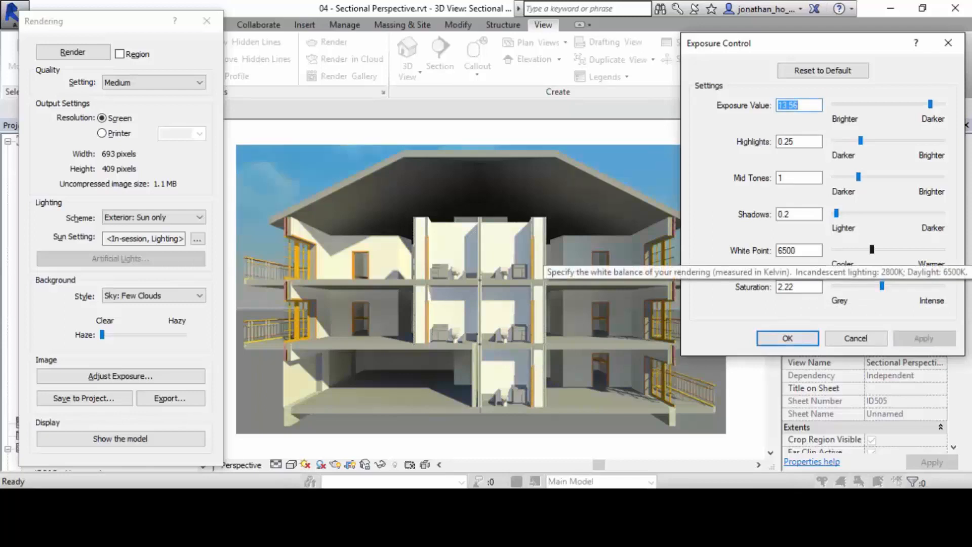
drag(871, 249, 892, 249)
click(924, 338)
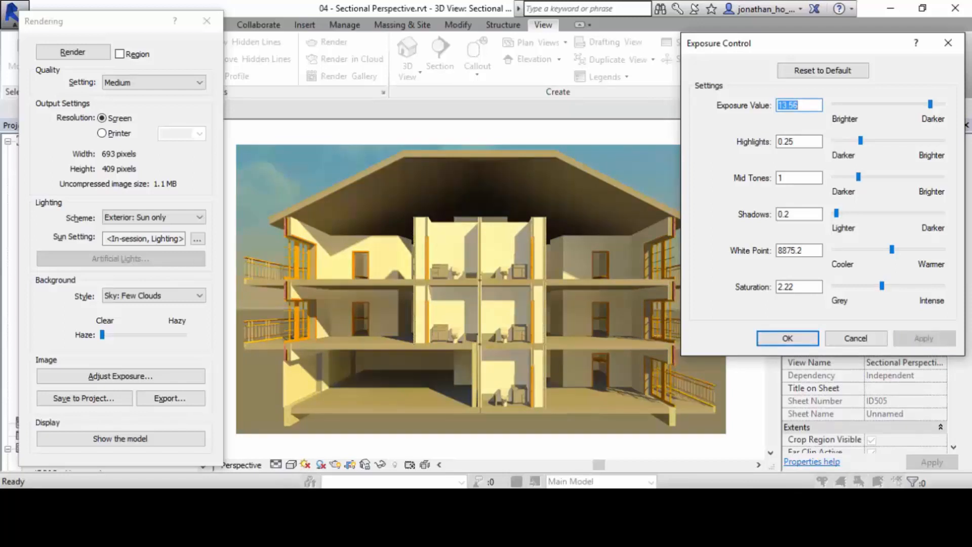
Lower the rendering's white point to 8439.6 and darken its shadows to 1.38, applying both.
click(892, 249)
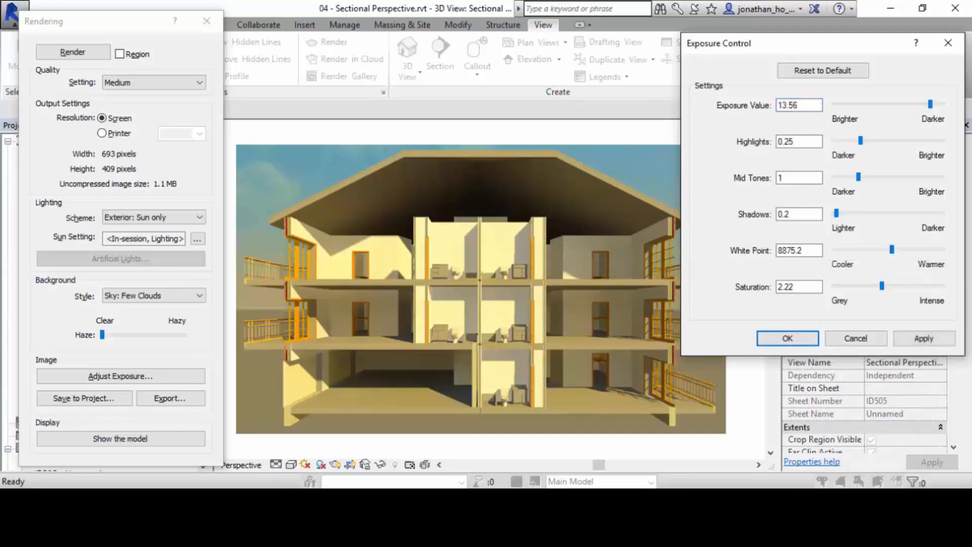
drag(891, 249, 888, 249)
click(924, 338)
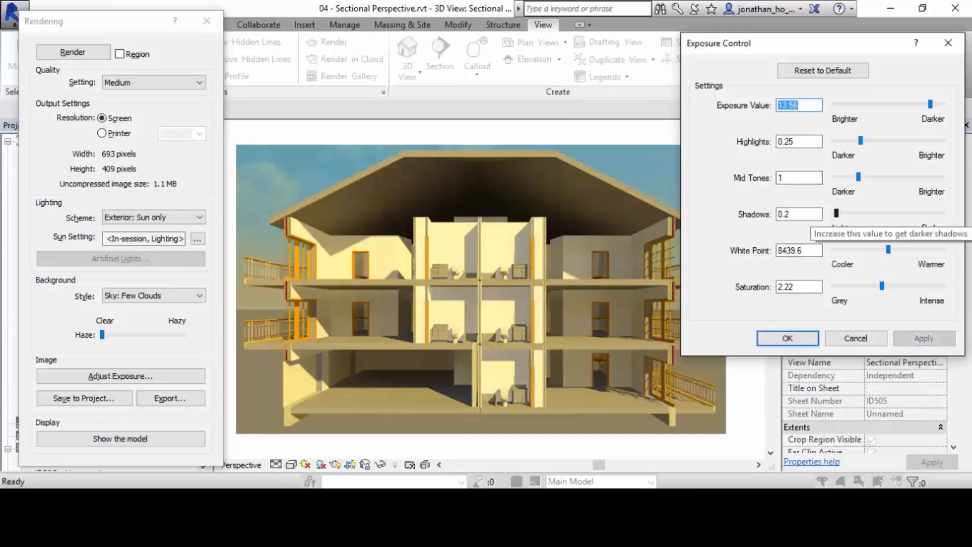
drag(836, 213, 869, 213)
click(924, 338)
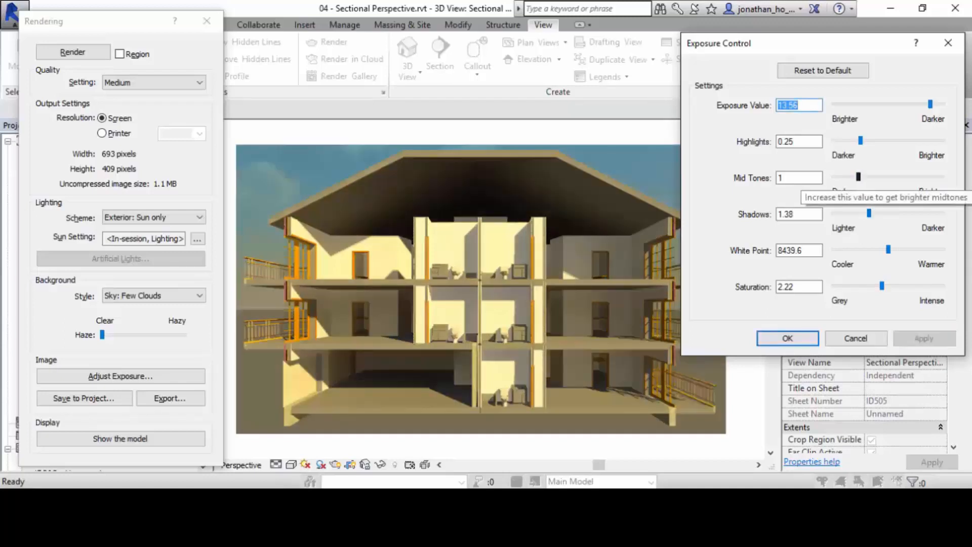
Brighten the rendering's mid tones to 1.61 and highlights to 0.31, apply them, and accept the exposure settings.
drag(858, 177, 875, 177)
drag(859, 140, 867, 140)
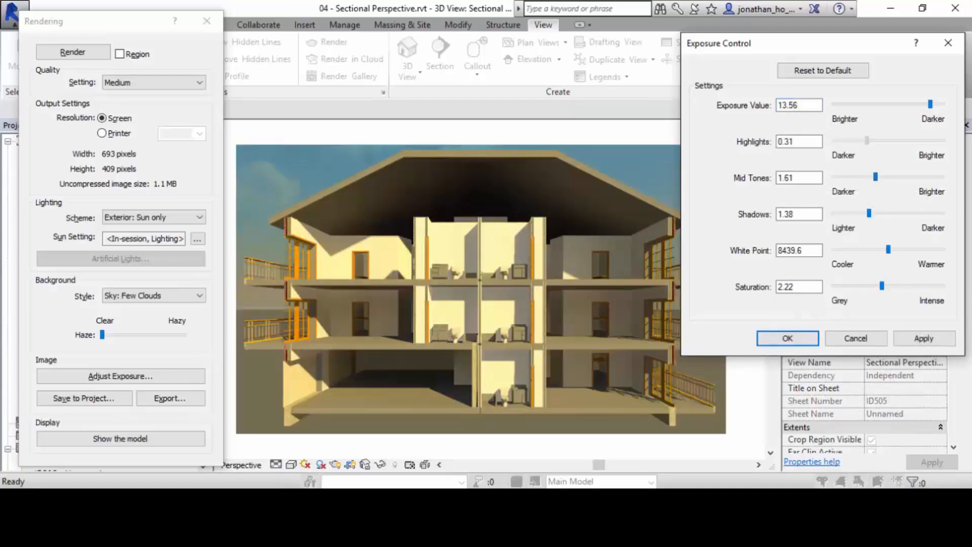
click(923, 338)
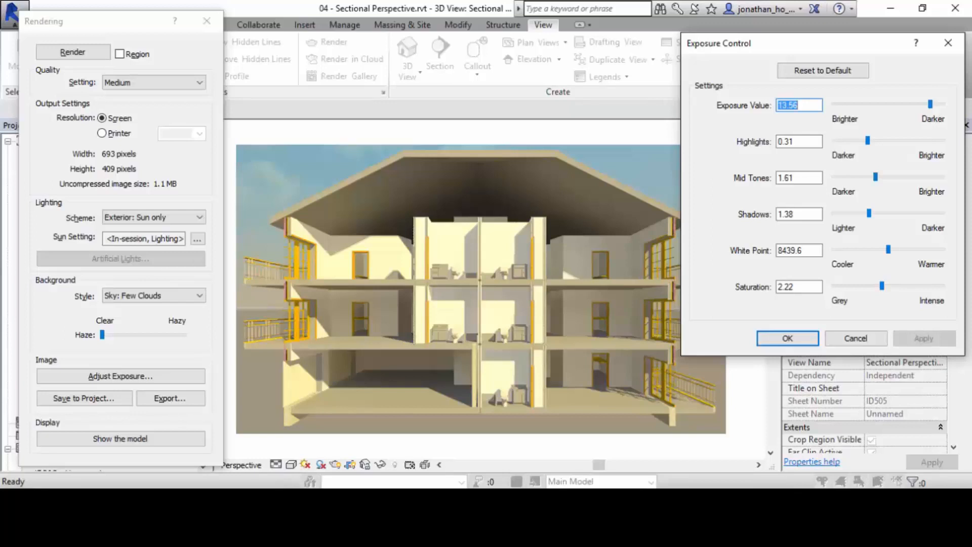
click(788, 338)
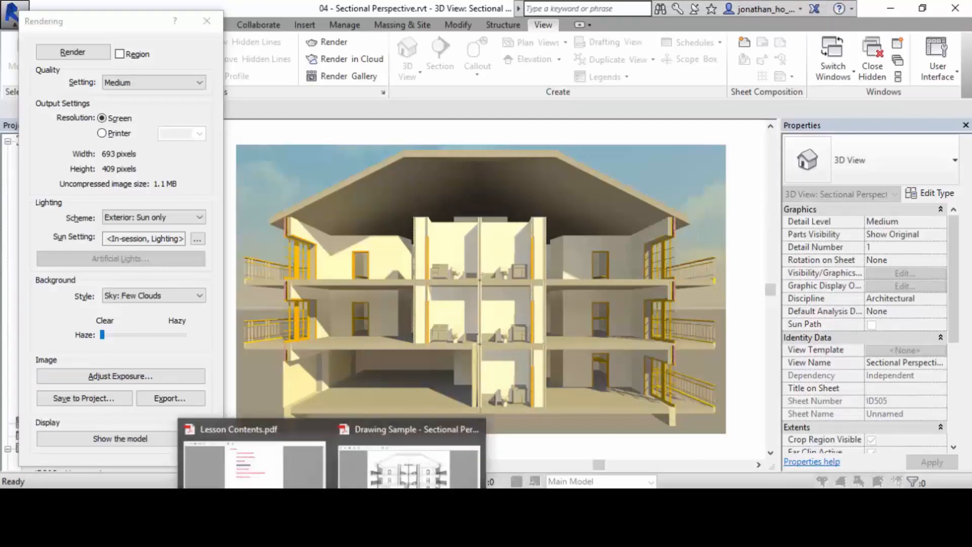
Switch to Lesson Contents.pdf in Adobe Acrobat, select the Save to Project entry, and return to Revit.
click(253, 455)
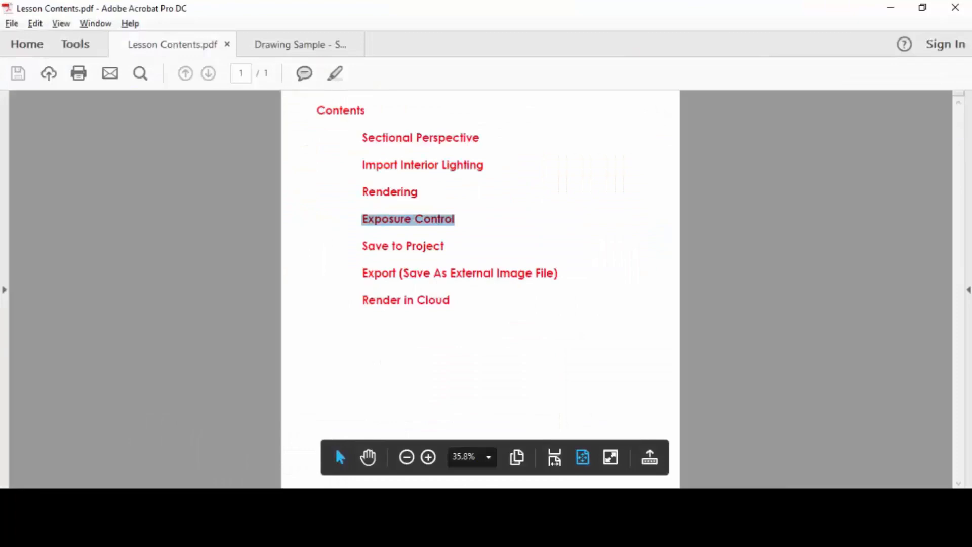
triple_click(368, 247)
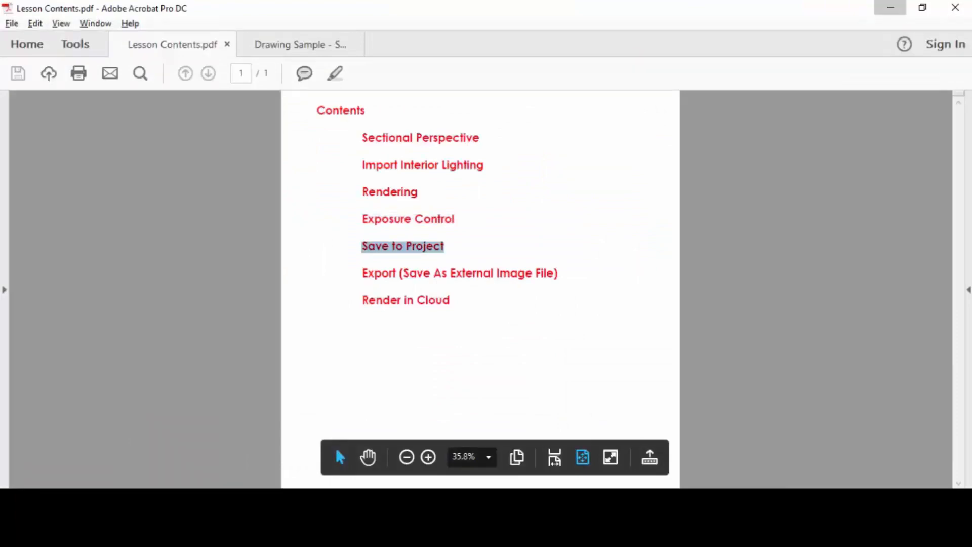
click(890, 9)
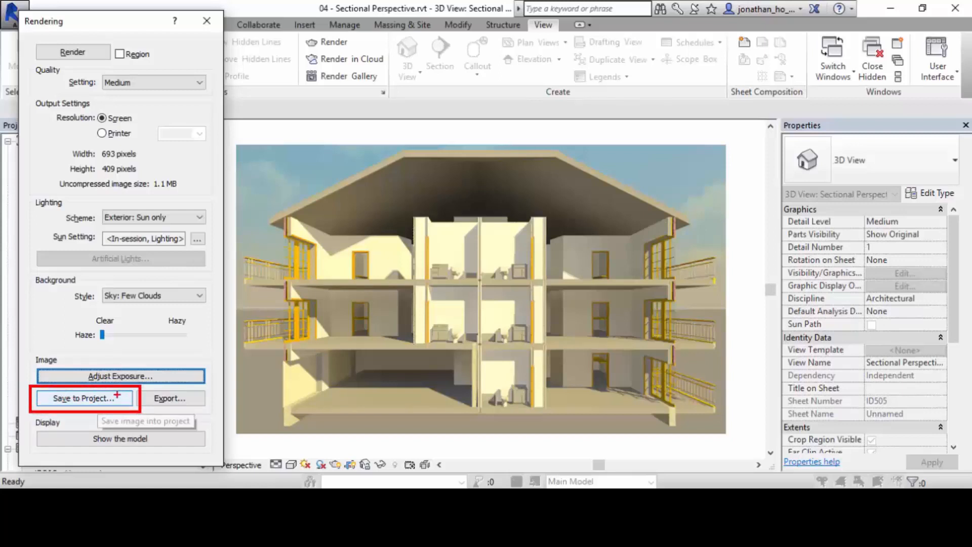
Save the rendered image to the project as "Sectional Perspective 01 Rendering" and close the Rendering dialog.
click(84, 398)
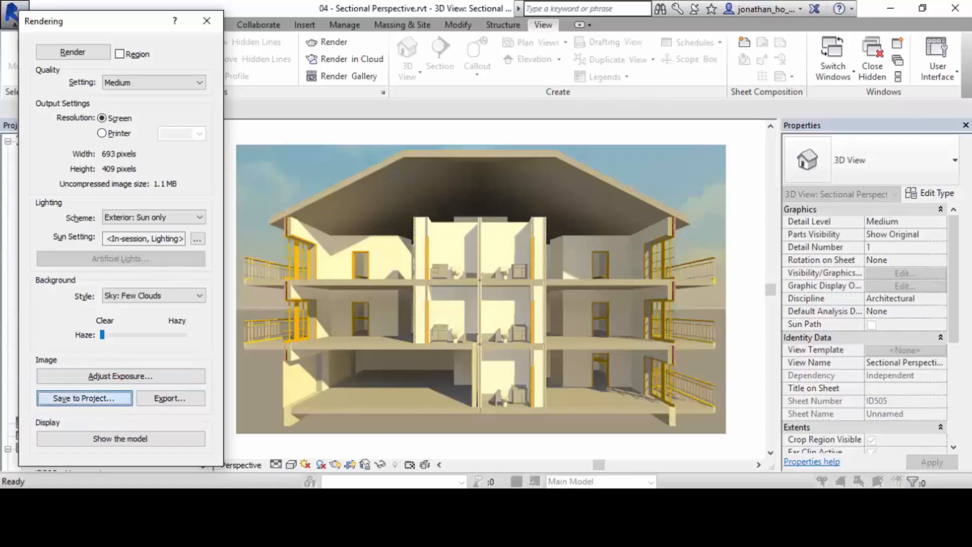
drag(471, 203, 661, 49)
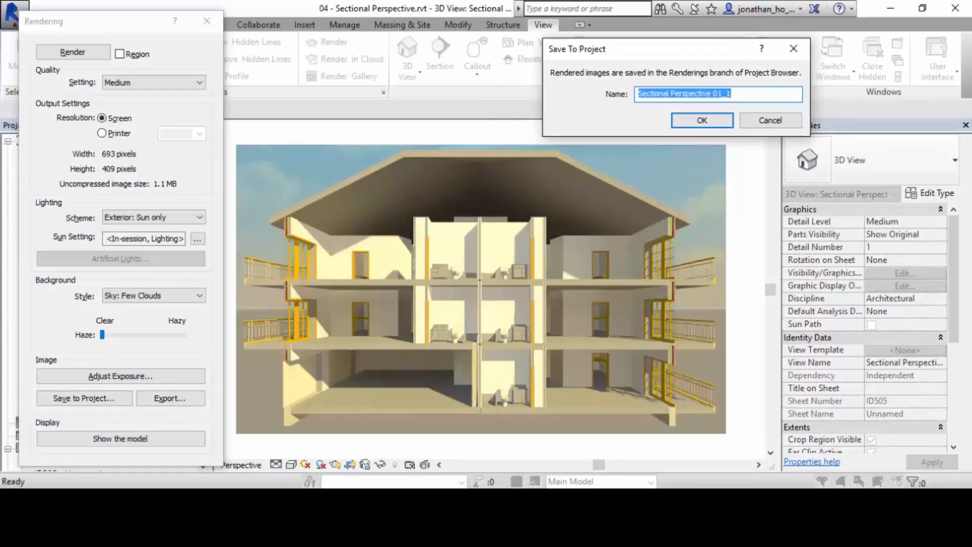
click(718, 94)
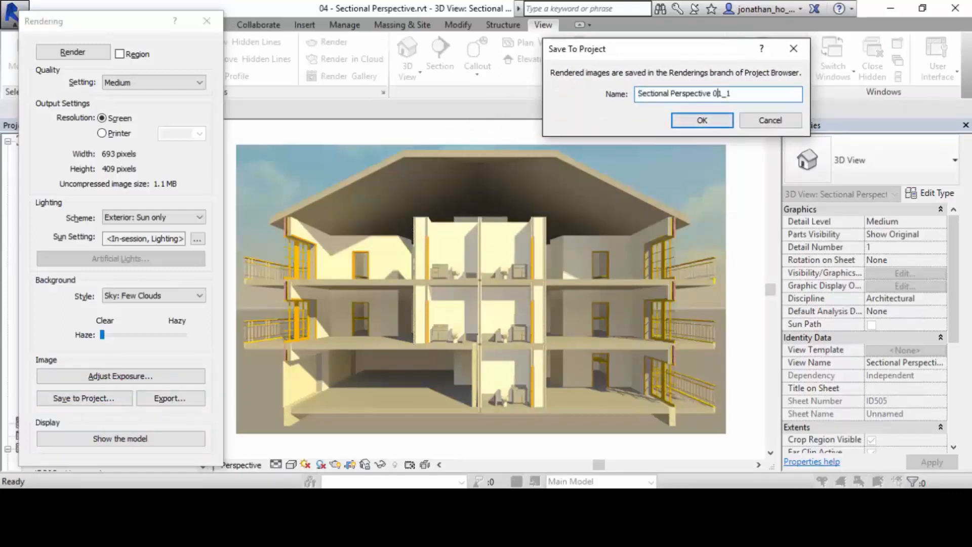
drag(731, 94, 713, 94)
text(01 Rendering)
key(Return)
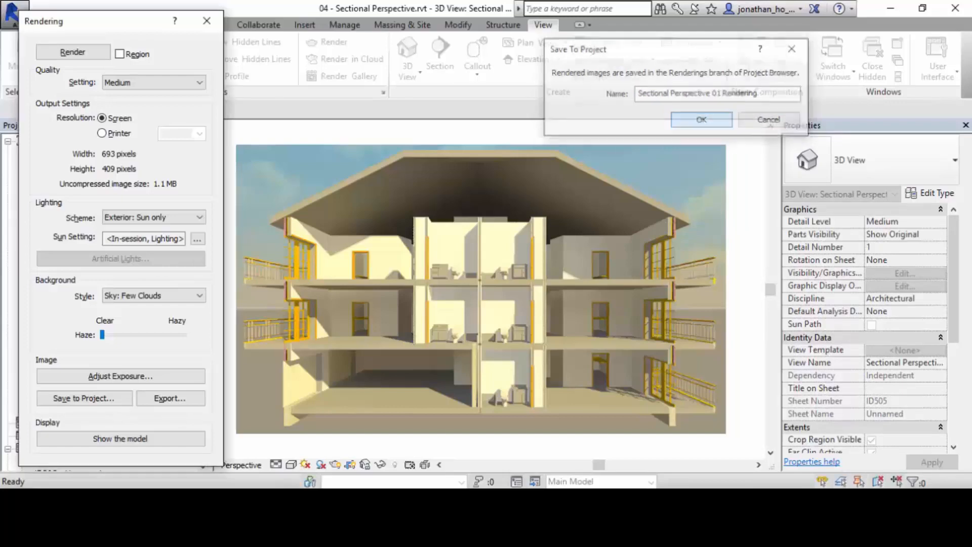
drag(121, 20, 343, 12)
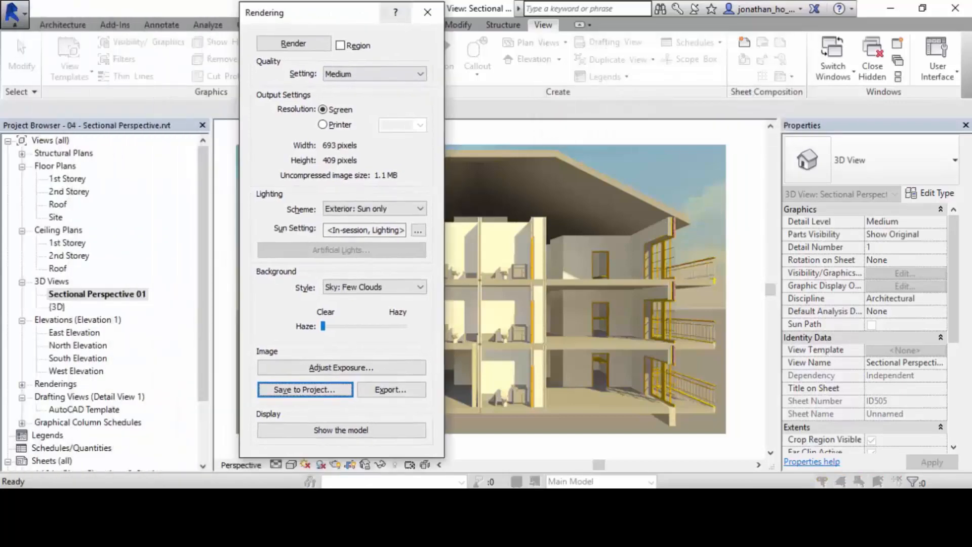
click(428, 11)
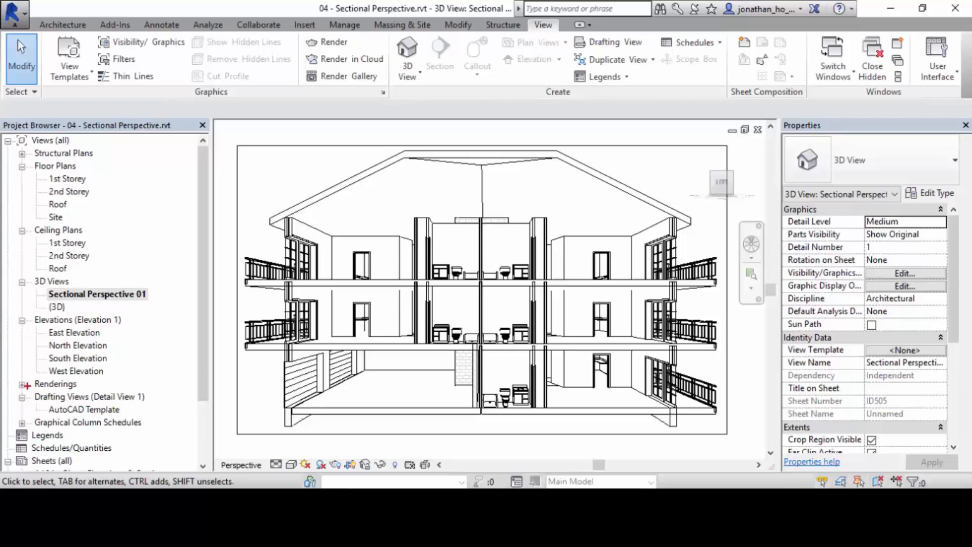
Expand the Renderings branch of the Project Browser and open the Sectional Perspective 01 Rendering view.
click(22, 384)
scroll(22, 384, down, 3)
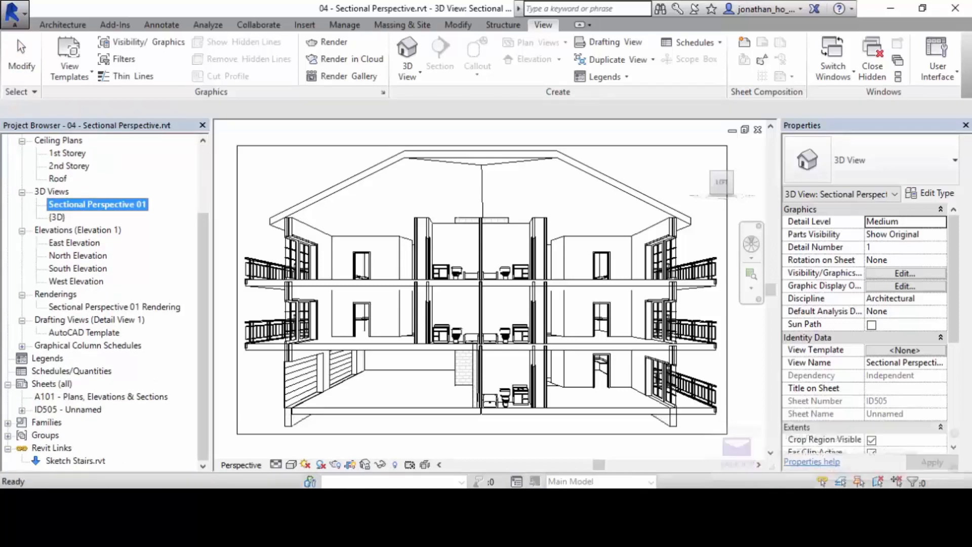
ctrl+drag(16, 286, 189, 314)
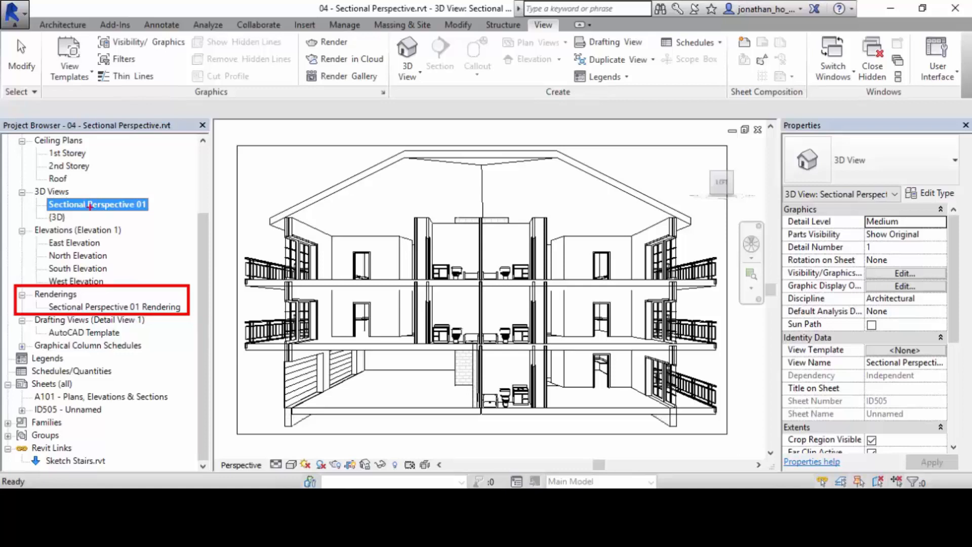
click(114, 307)
double_click(114, 307)
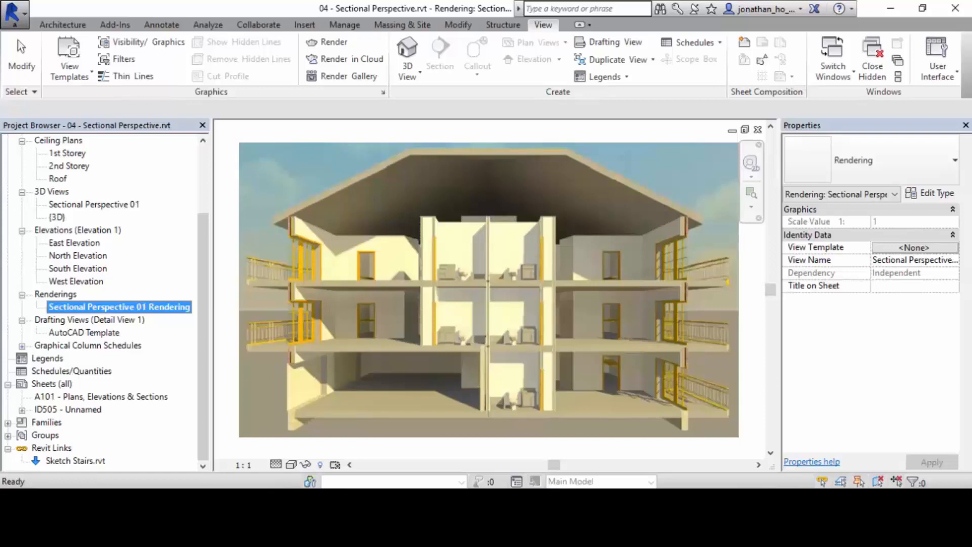
Create a new sheet with the Singapore Polytechnic - Design School A3 Title Block, dismissing the project save reminder.
right_click(51, 384)
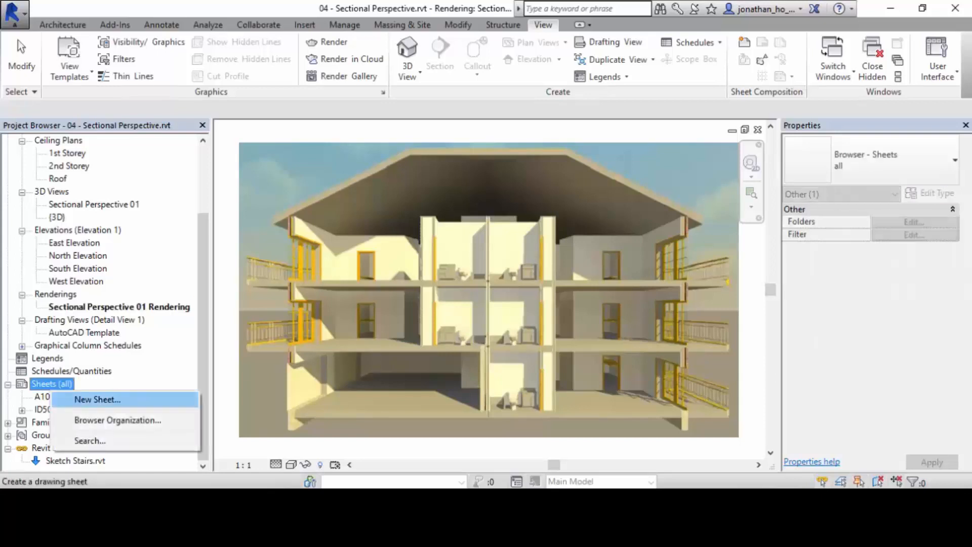
click(97, 399)
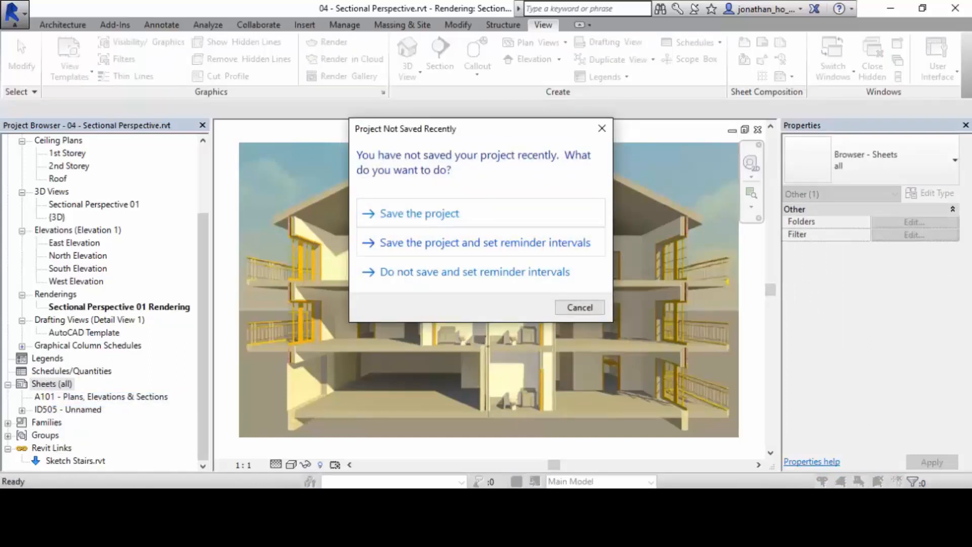
key(Escape)
click(456, 112)
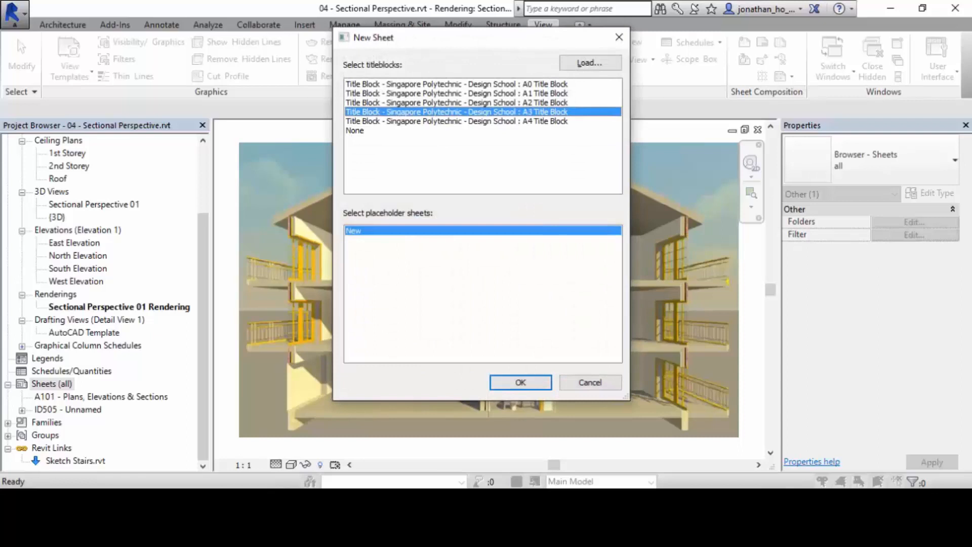
click(520, 382)
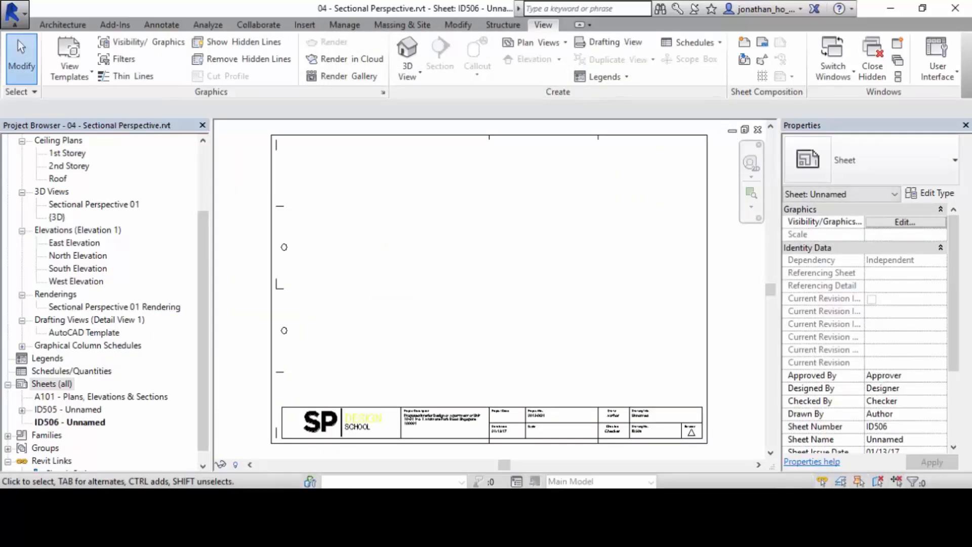
Place the Sectional Perspective 01 Rendering view in the drawing area of sheet ID506.
drag(114, 306, 495, 271)
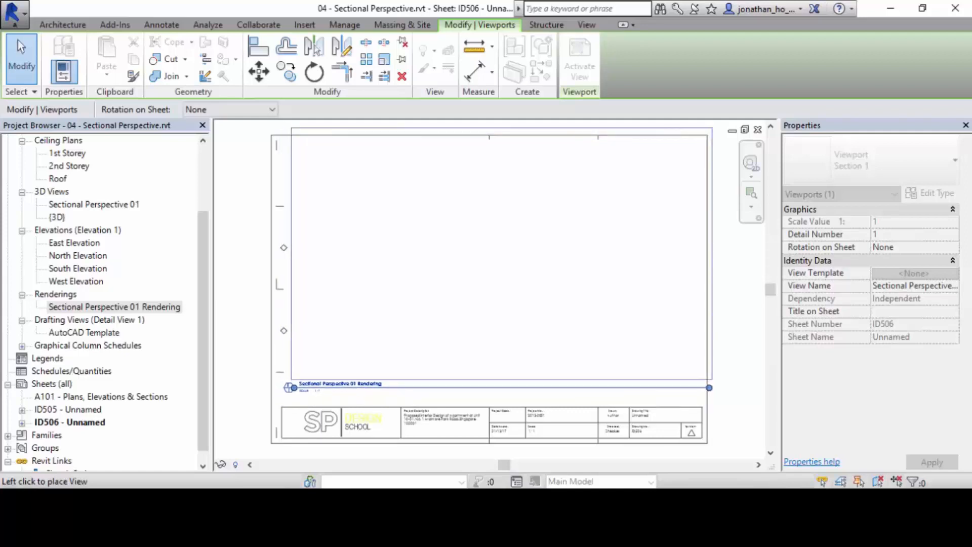
click(501, 253)
key(Escape)
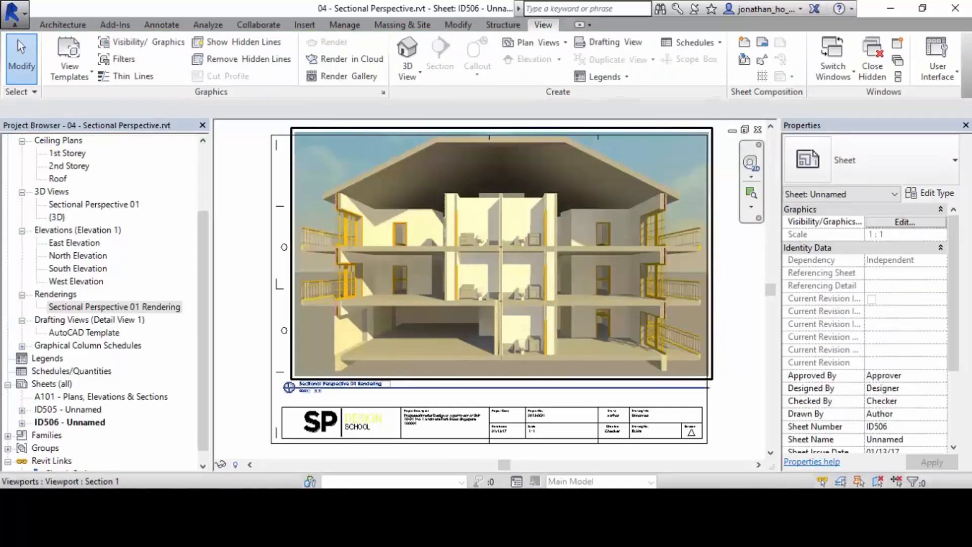
Activate the rendering's viewport on the sheet, shrink the raster image proportionally to fit inside the sheet border, and leave the viewport.
scroll(535, 301, down, 3)
scroll(681, 279, up, 2)
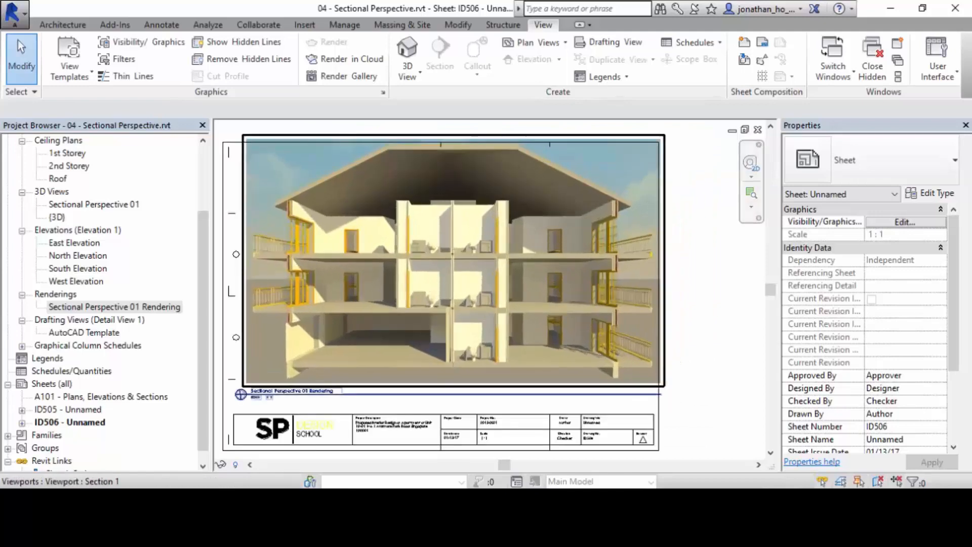
scroll(648, 278, down, 1)
middle_drag(647, 278, 677, 276)
click(658, 278)
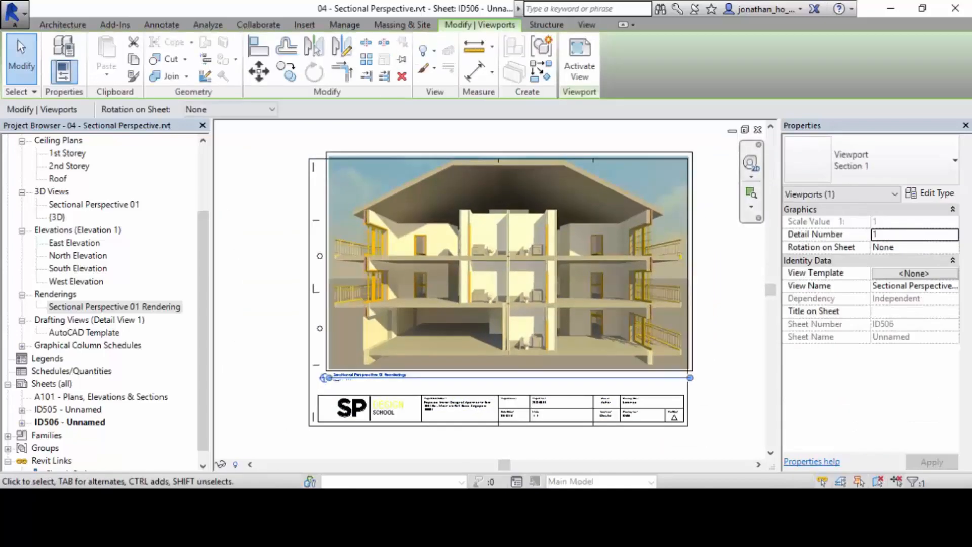
click(714, 284)
click(678, 280)
double_click(648, 234)
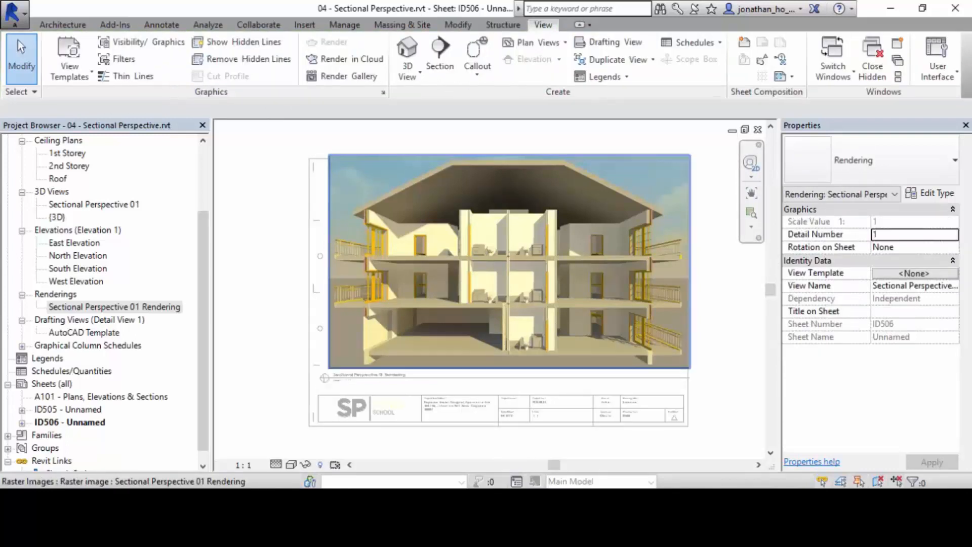
click(648, 235)
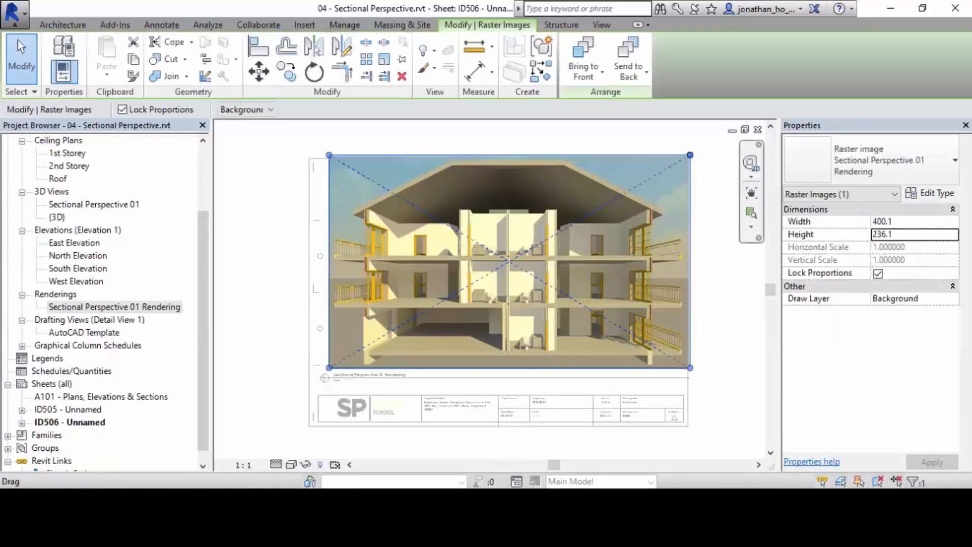
drag(690, 156, 672, 165)
key(Escape)
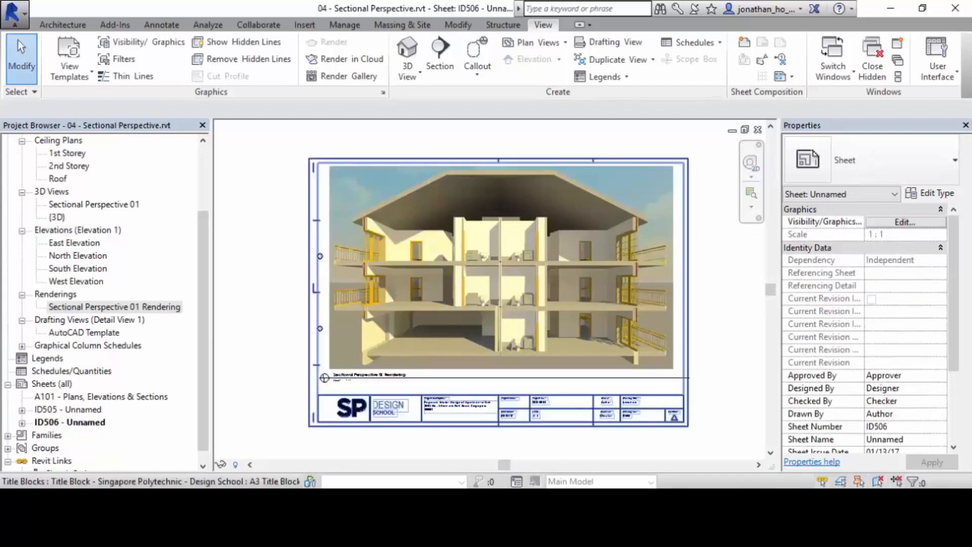
Shorten the rendering viewport's title line so it ends near the end of the title text.
scroll(384, 427, up, 2)
click(455, 351)
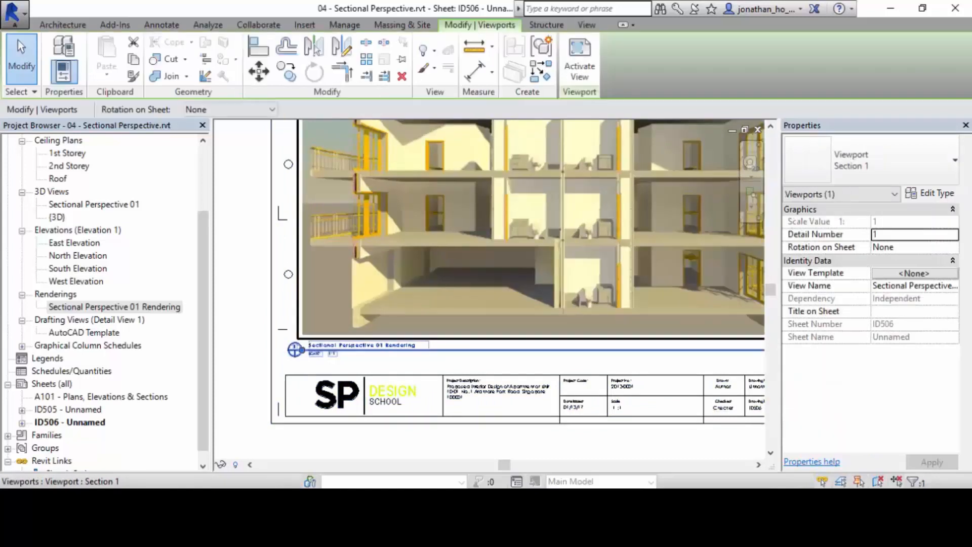
scroll(489, 364, down, 2)
middle_drag(489, 364, 480, 362)
drag(716, 355, 483, 310)
scroll(407, 365, up, 3)
scroll(455, 325, up, 1)
click(263, 331)
scroll(263, 330, down, 2)
middle_drag(263, 330, 441, 300)
Move the viewport title slightly right and down so it sits below the rendering's lower left corner.
scroll(441, 299, up, 3)
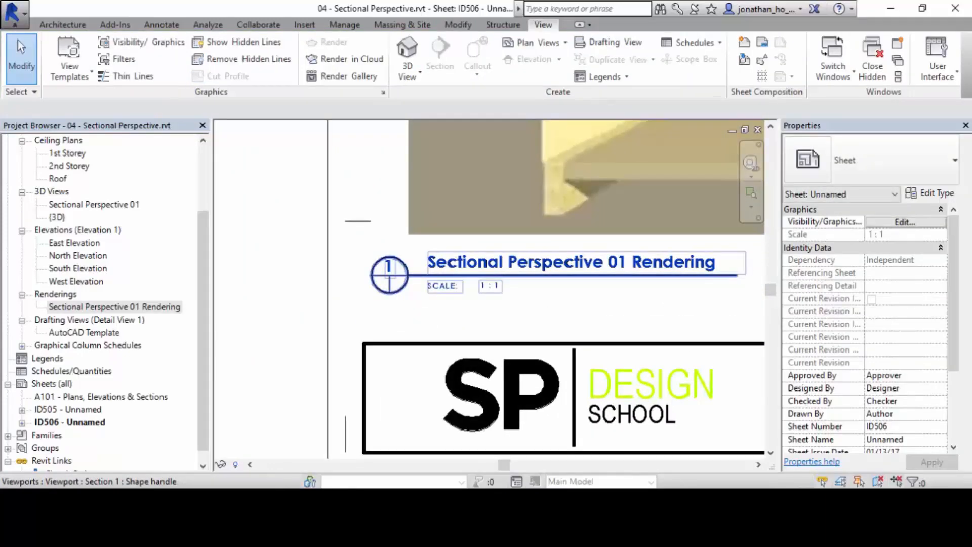
click(441, 276)
drag(441, 276, 479, 285)
click(681, 254)
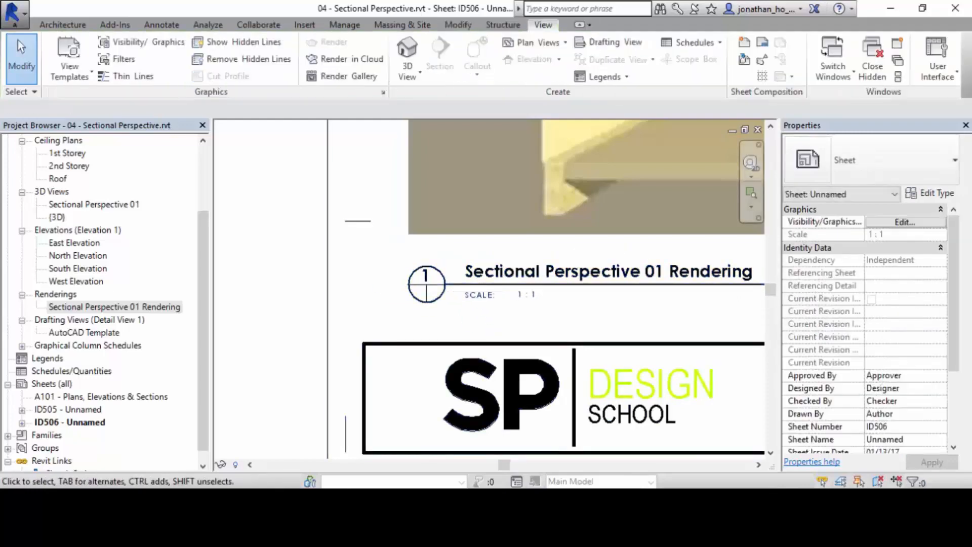
scroll(691, 269, down, 5)
middle_drag(691, 270, 446, 371)
scroll(695, 326, up, 2)
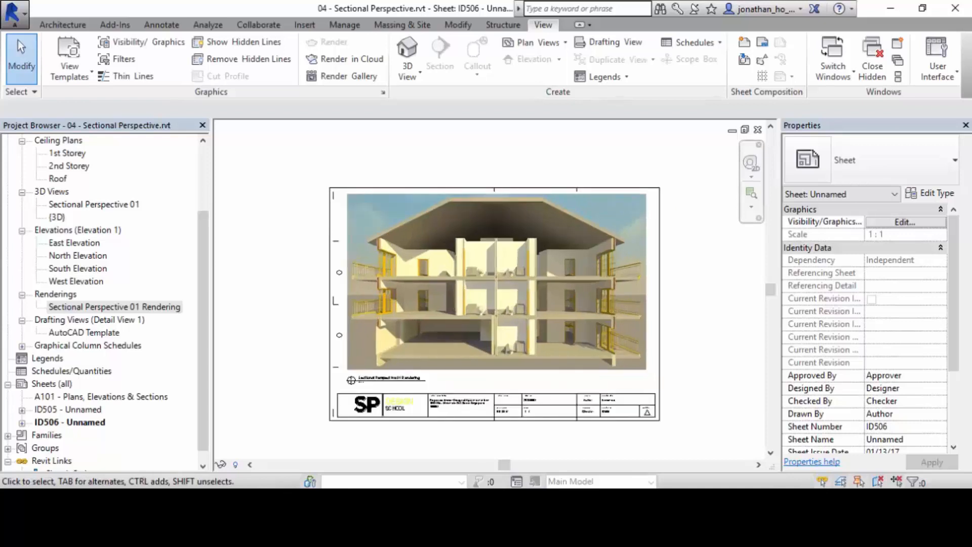
middle_drag(695, 325, 718, 320)
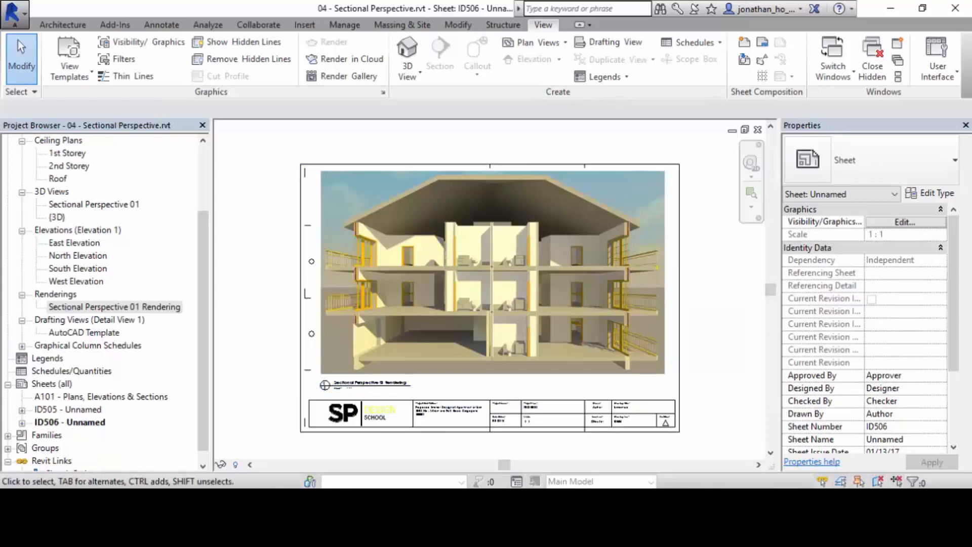
Open the Sectional Perspective 01 3D view and bring up its Rendering settings, positioned clear of the view.
click(114, 306)
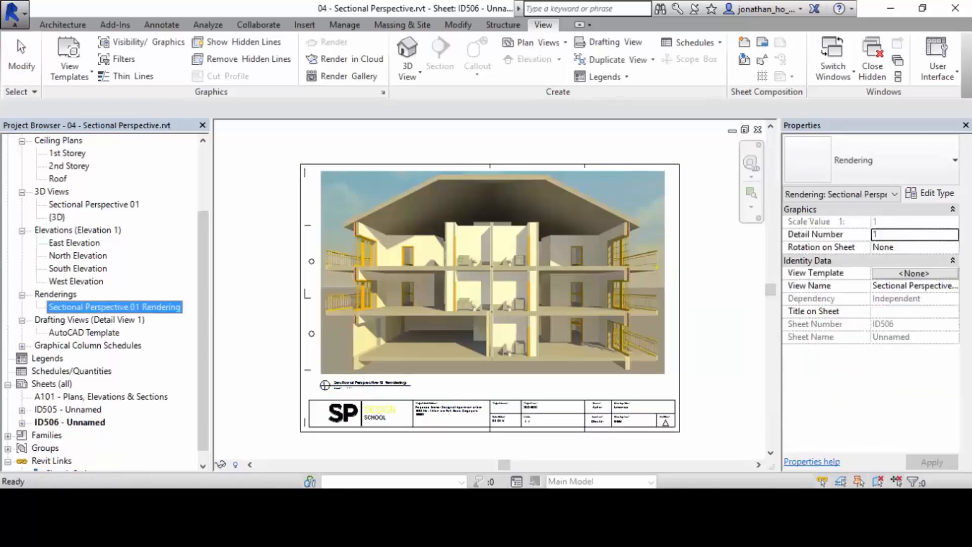
double_click(94, 205)
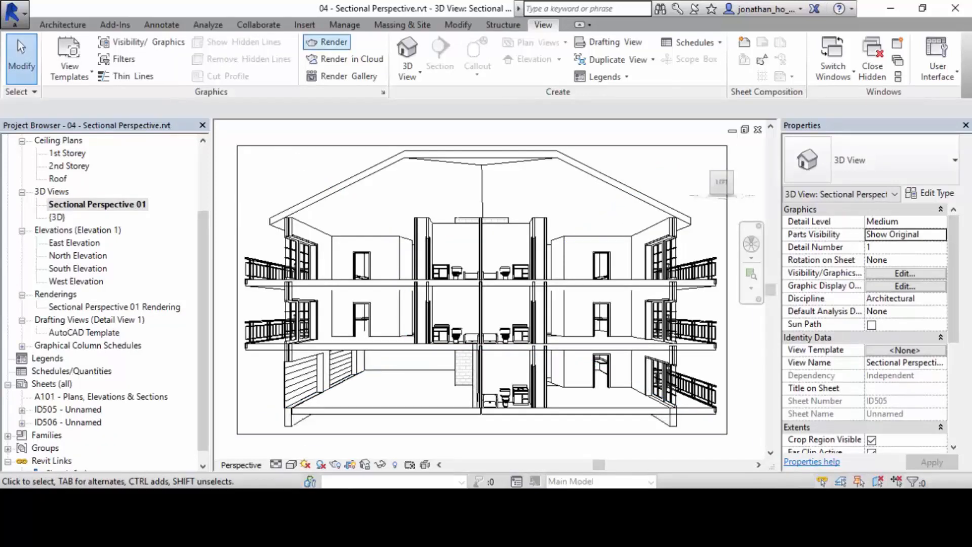
click(327, 42)
drag(304, 13, 89, 18)
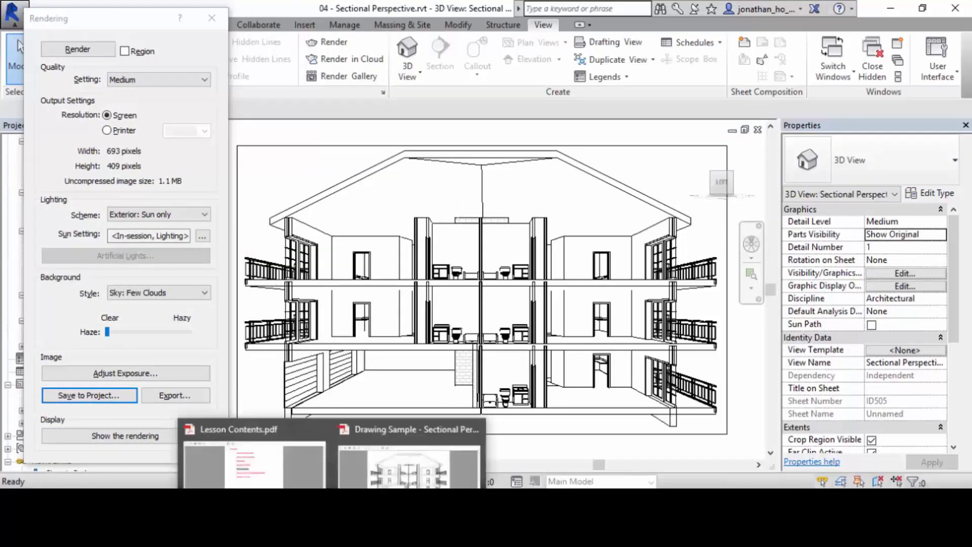
Check the lesson contents PDF, return to Revit, and export the rendering as Sectional Perspective 01.jpg, replacing the existing file.
click(248, 455)
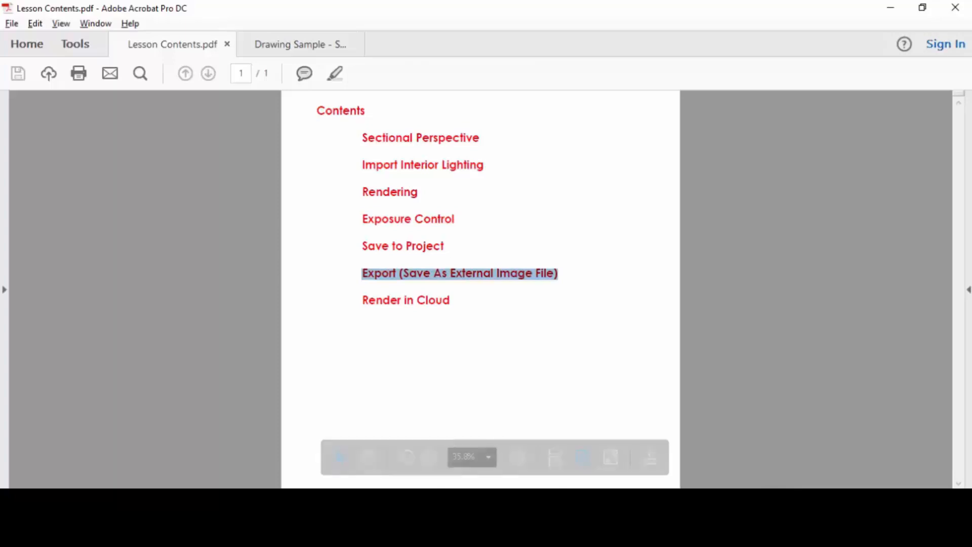
click(890, 7)
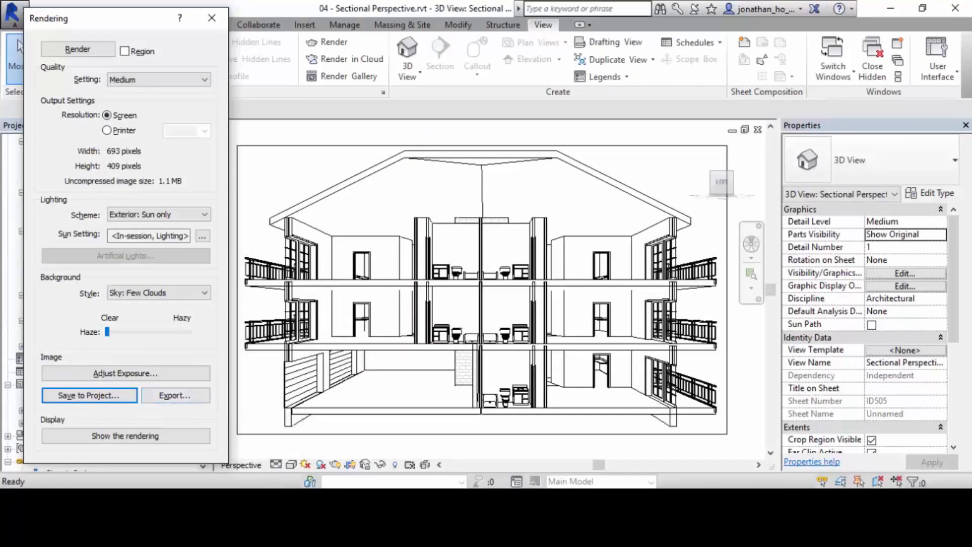
click(175, 395)
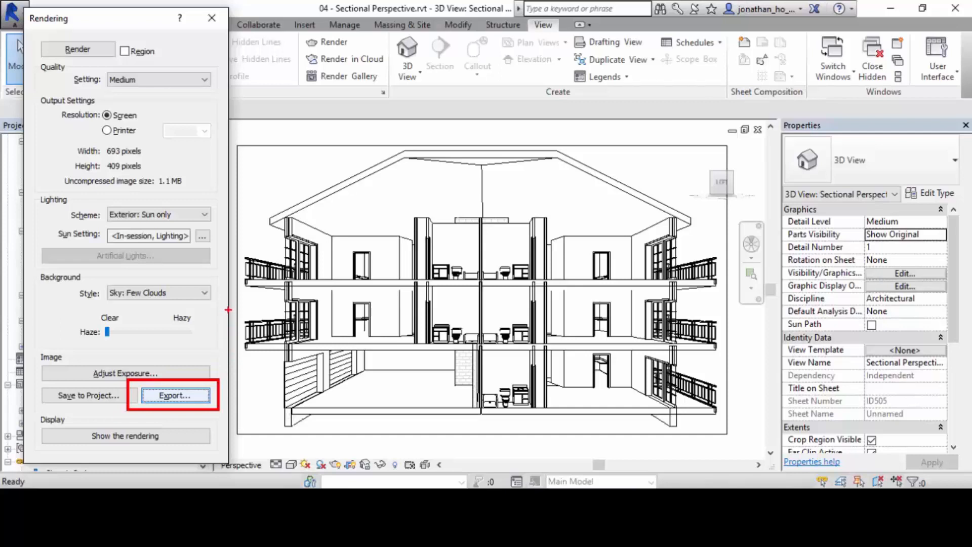
click(175, 395)
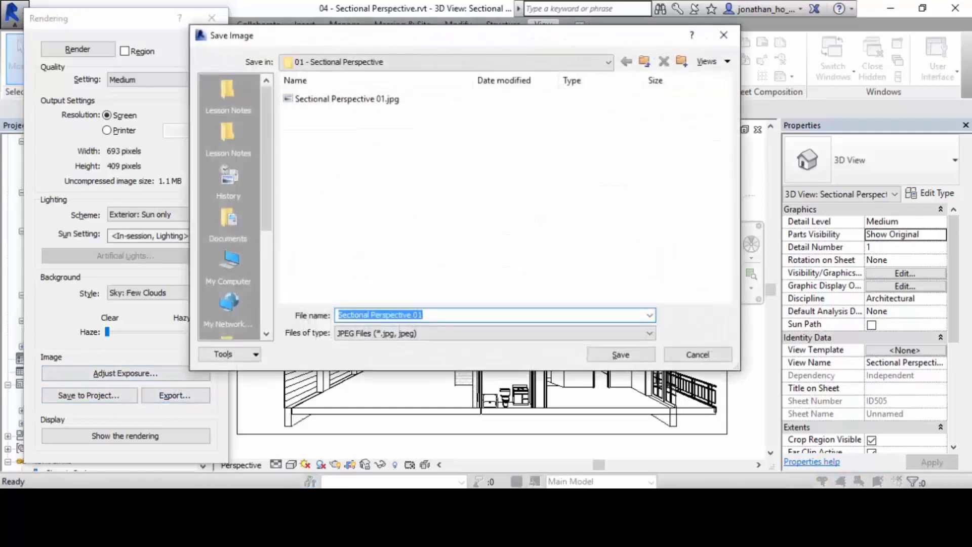
click(382, 113)
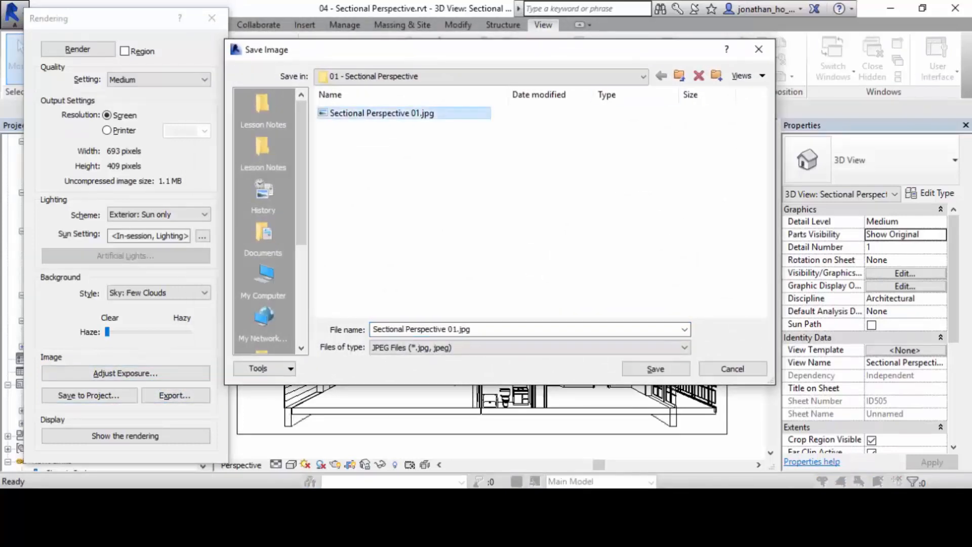
click(457, 329)
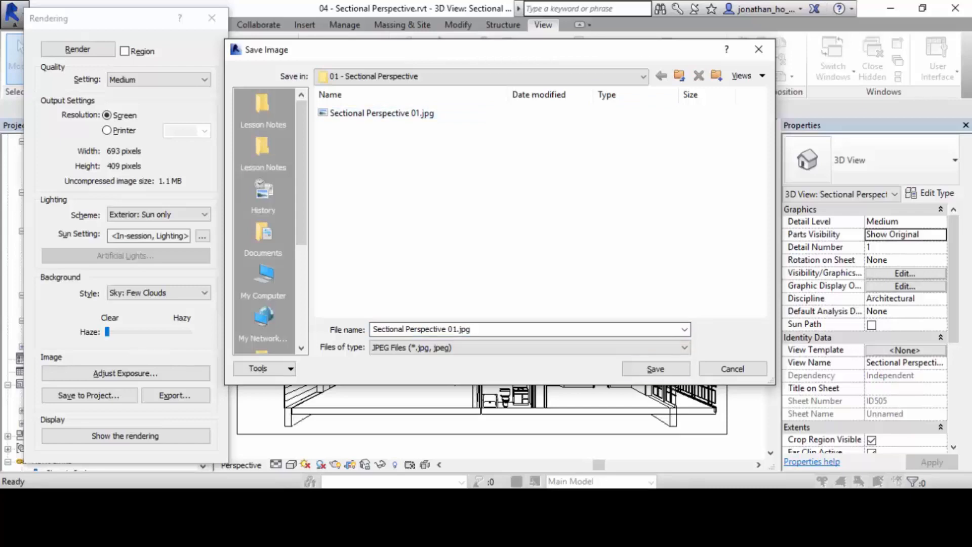
click(656, 368)
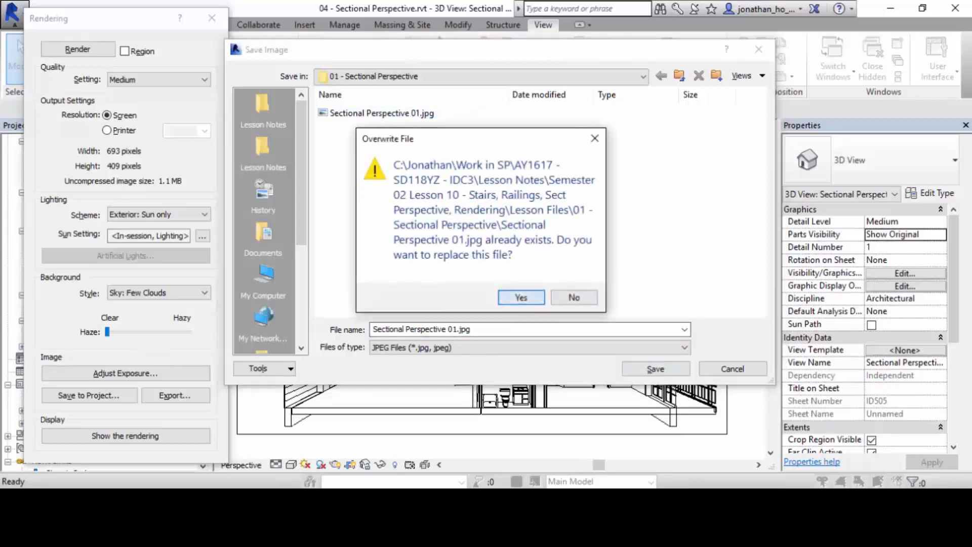
key(Return)
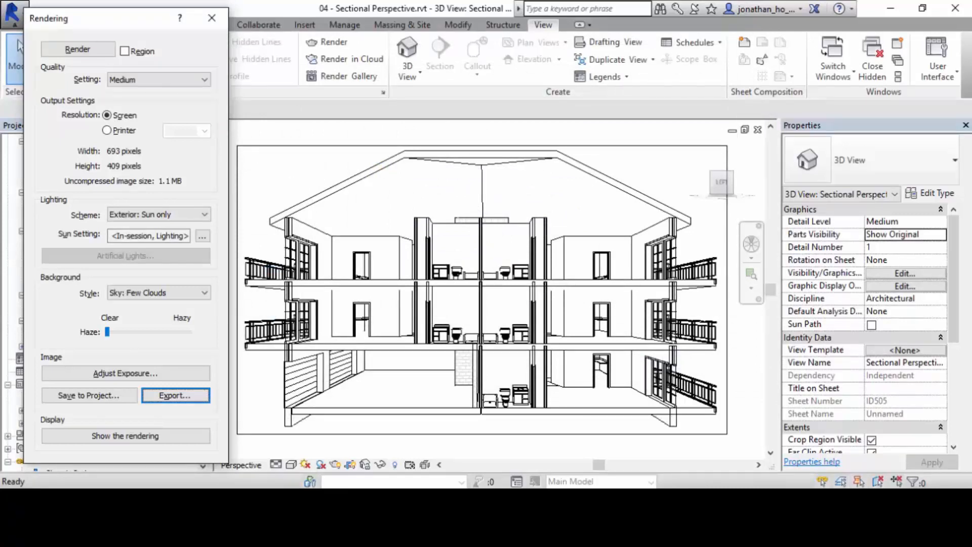
Toggle the view display between the model and the rendering several times to compare them, ending on the rendering.
click(125, 436)
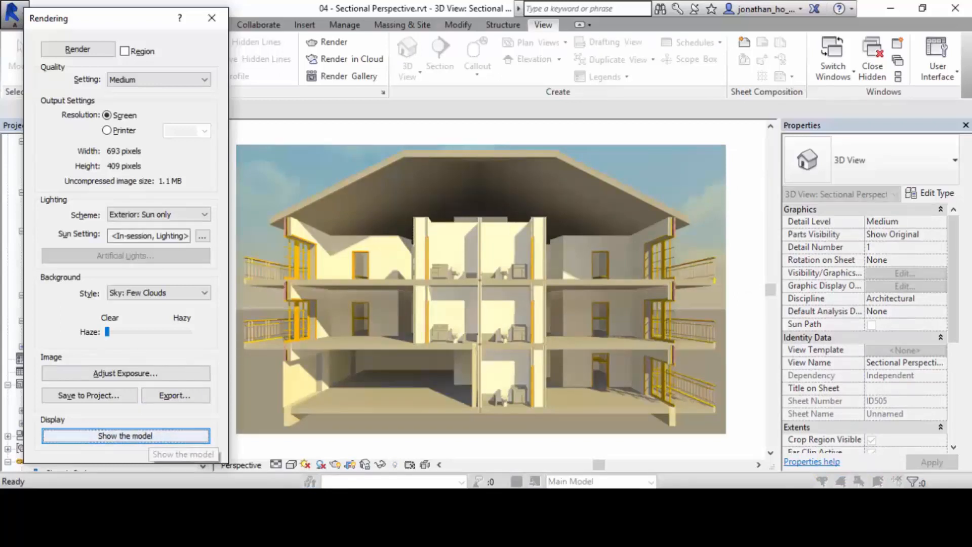
click(147, 436)
click(147, 436)
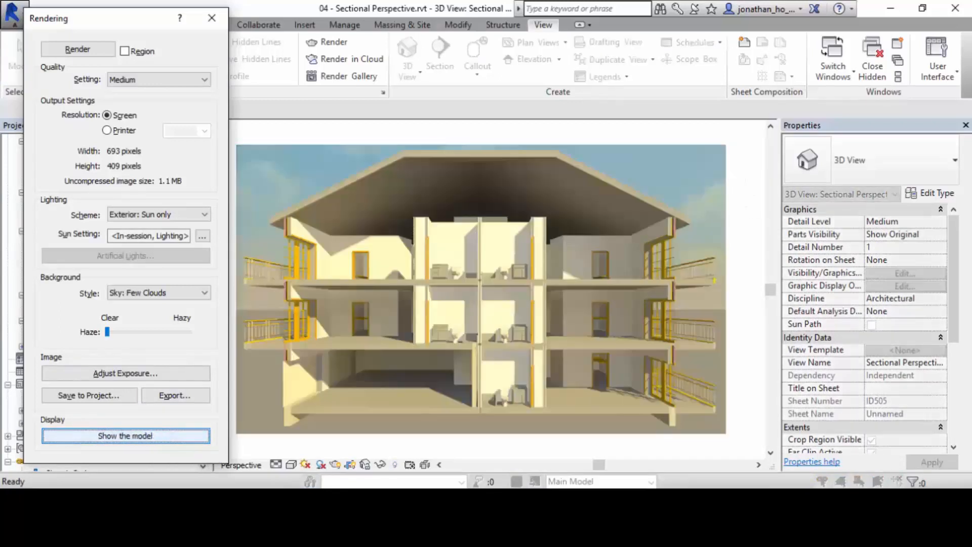
click(147, 435)
click(146, 436)
click(146, 436)
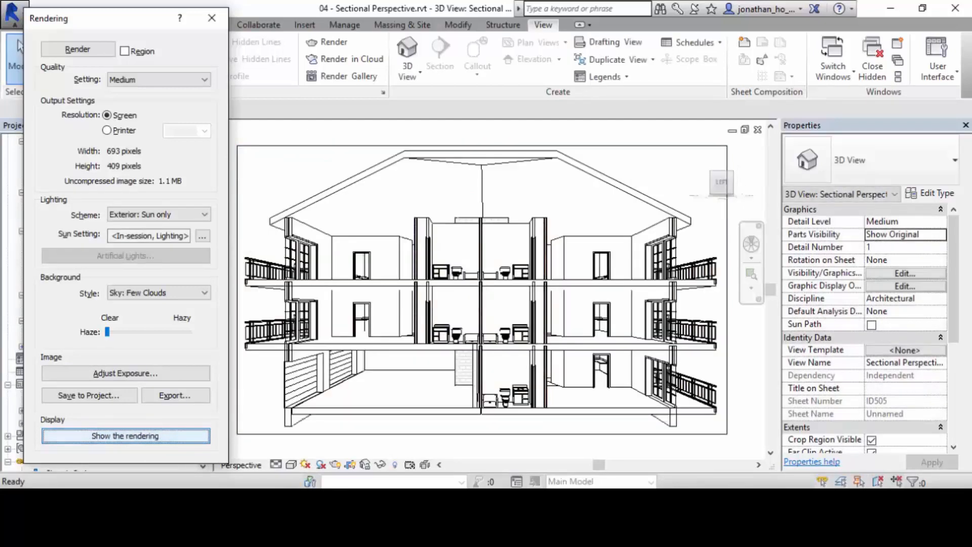
click(147, 436)
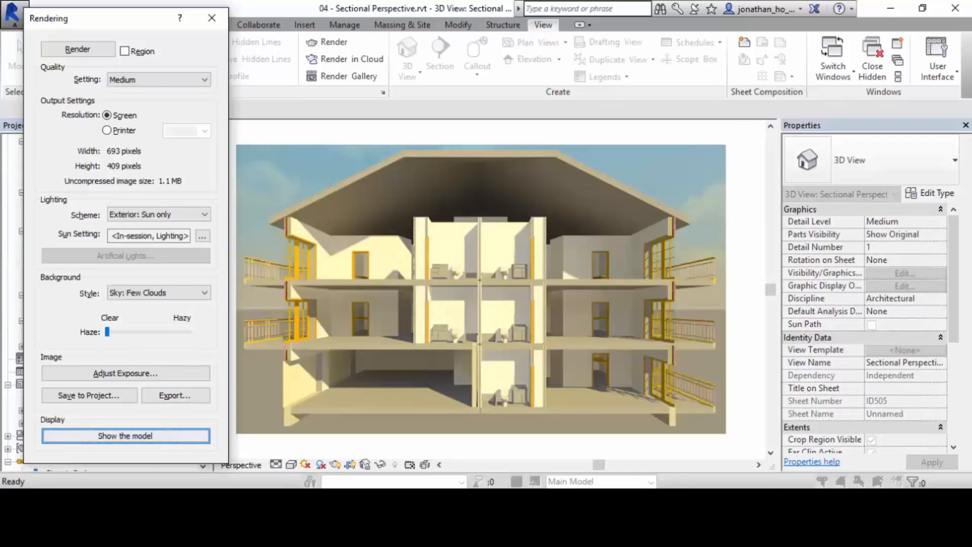
click(147, 435)
click(147, 436)
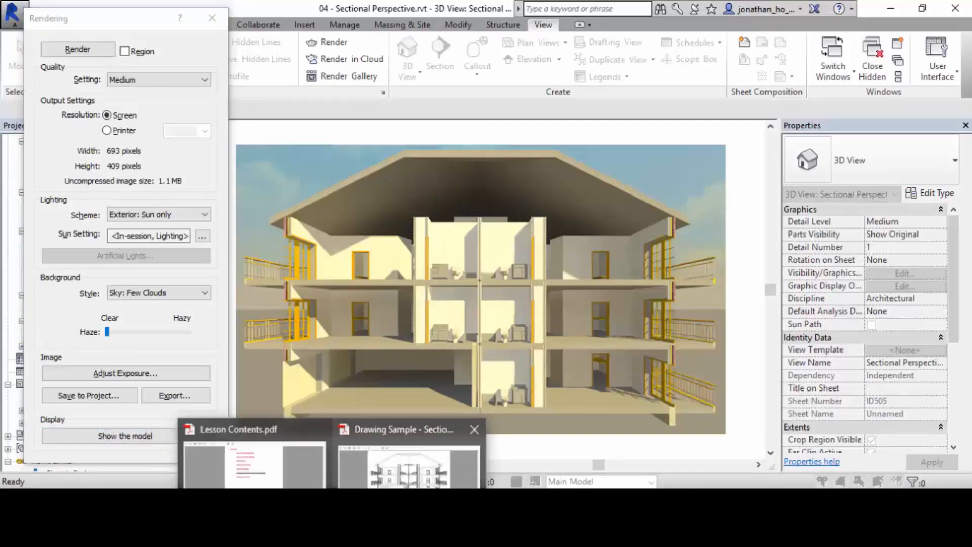
Highlight the Import Interior Lighting topic in the lesson contents PDF in Acrobat, and return to Revit.
click(253, 453)
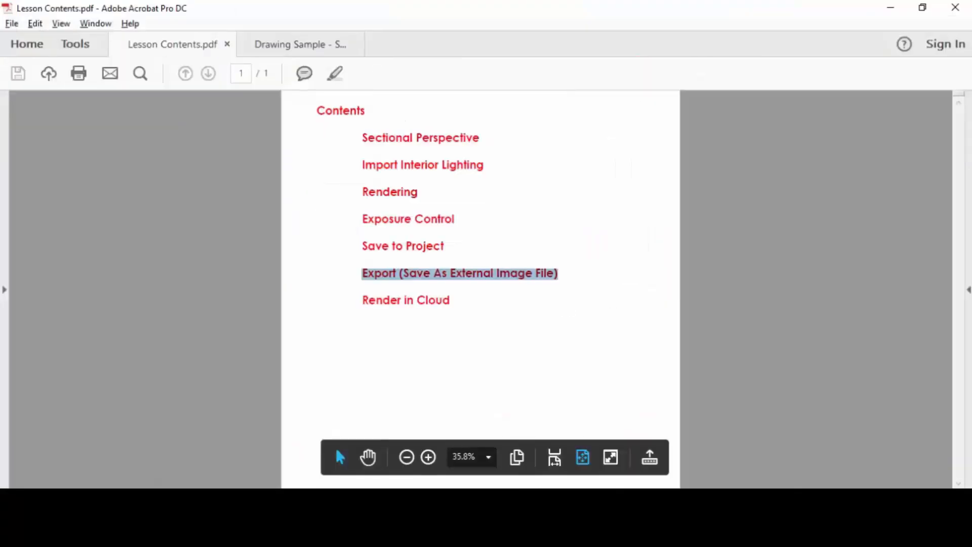
drag(362, 166, 484, 165)
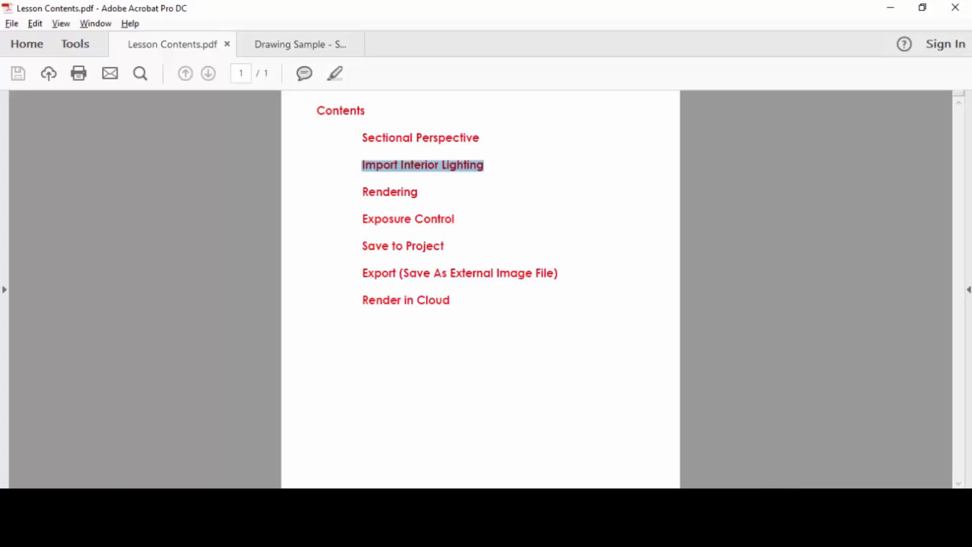
click(890, 8)
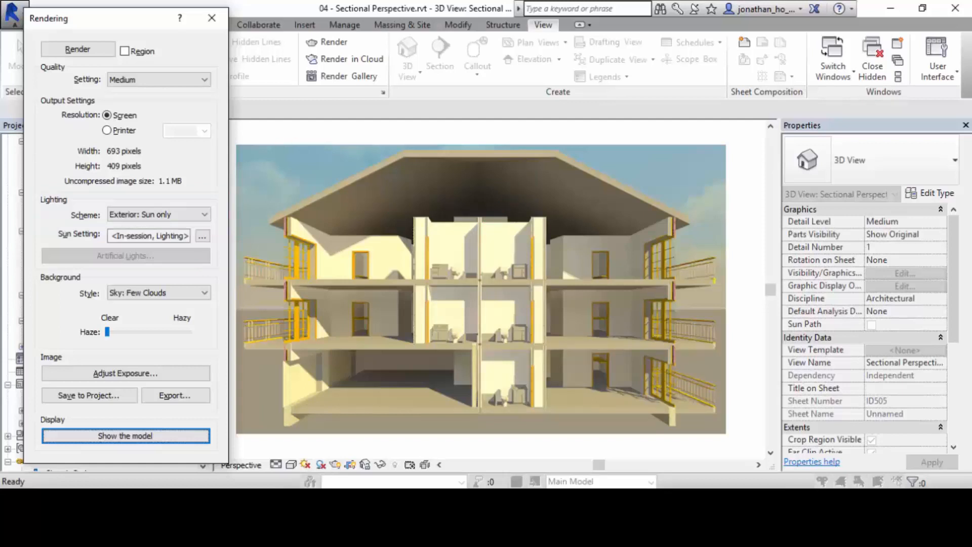
Render the view with the Exterior: Artificial only lighting scheme, and close the Rendering settings.
click(204, 214)
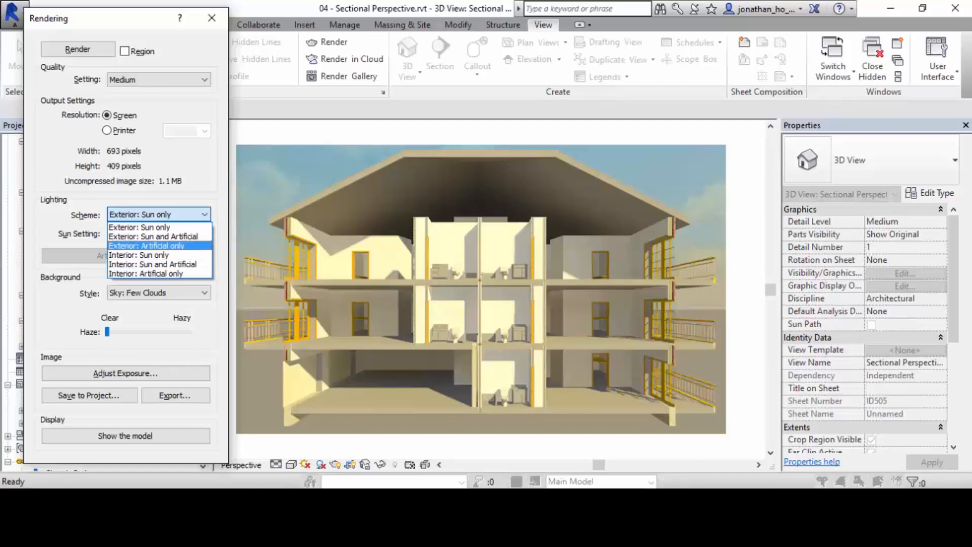
click(147, 246)
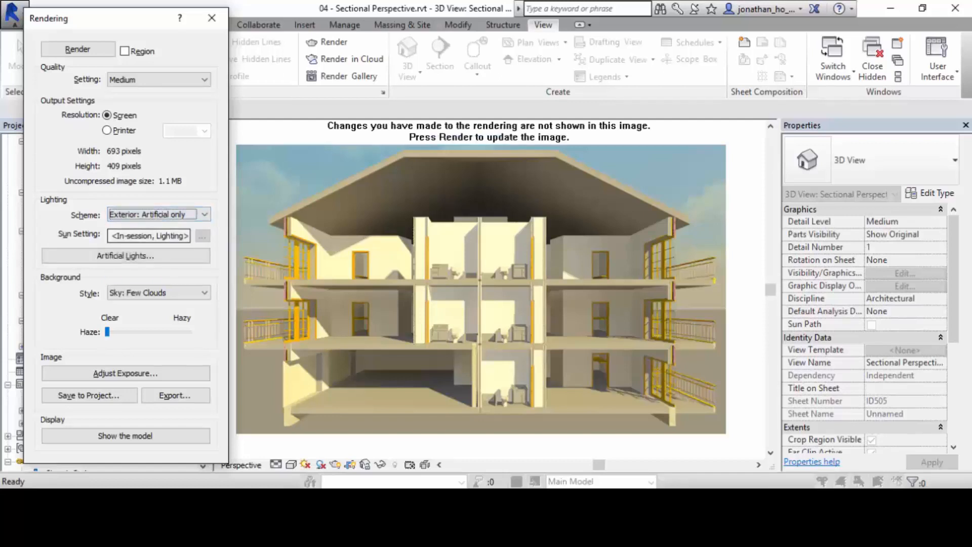
click(78, 49)
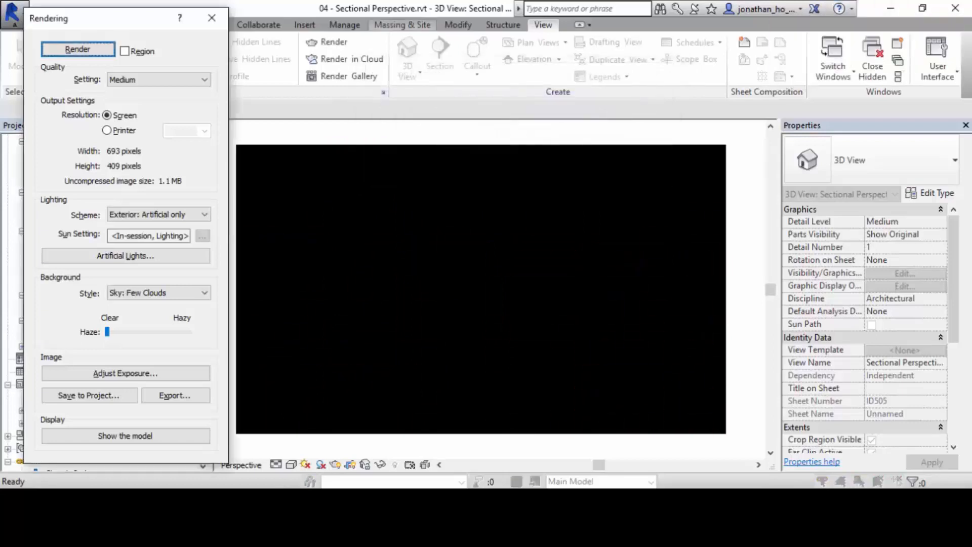
drag(117, 18, 99, 12)
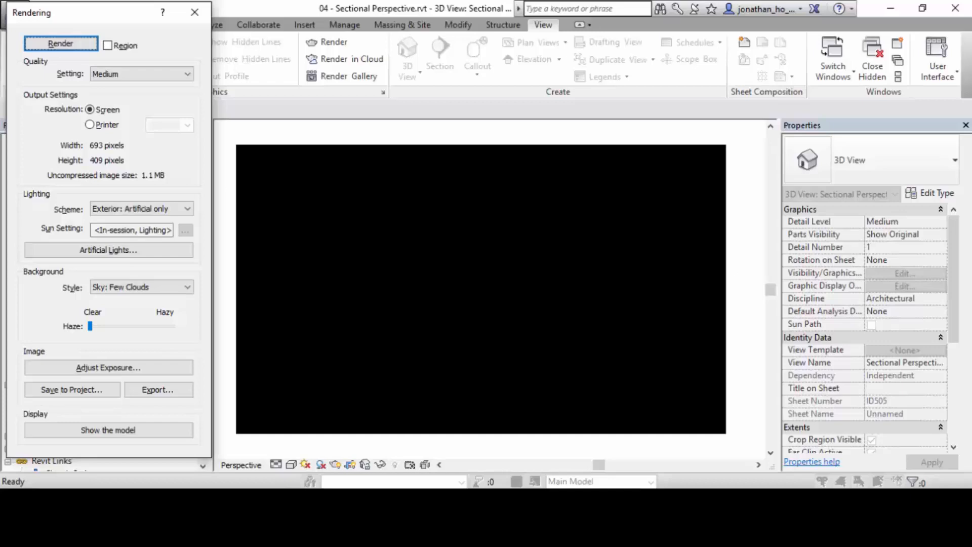
click(194, 12)
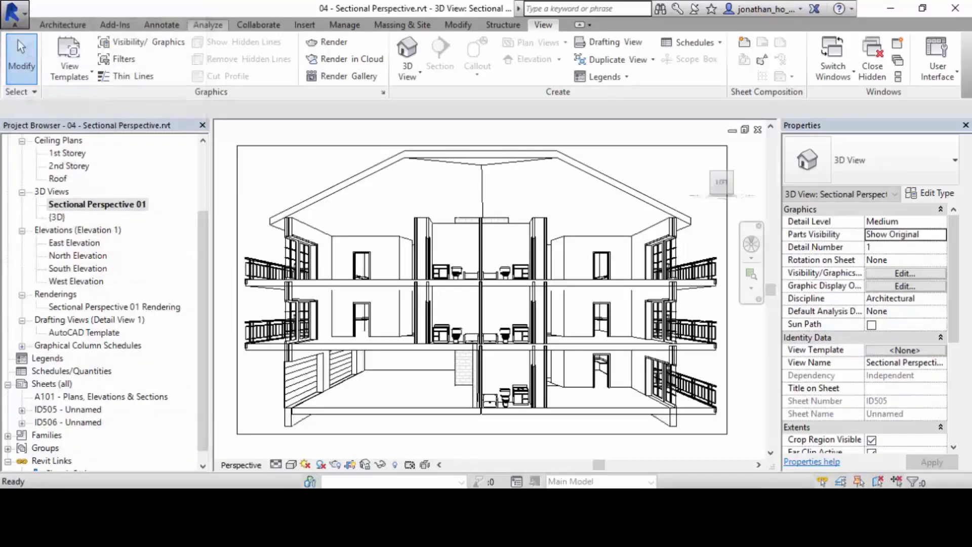
Open the 2nd Storey ceiling plan.
scroll(101, 299, up, 3)
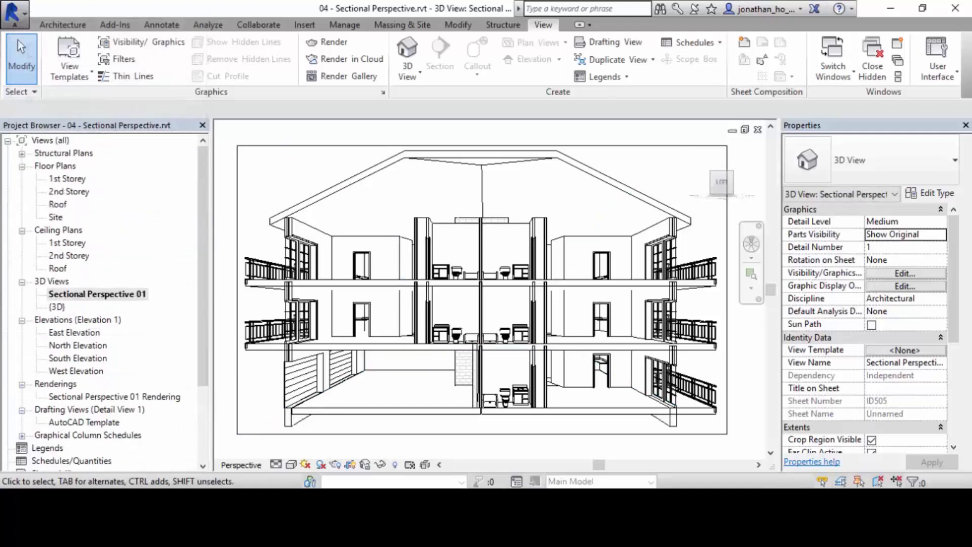
scroll(102, 298, down, 1)
scroll(102, 299, up, 1)
click(69, 255)
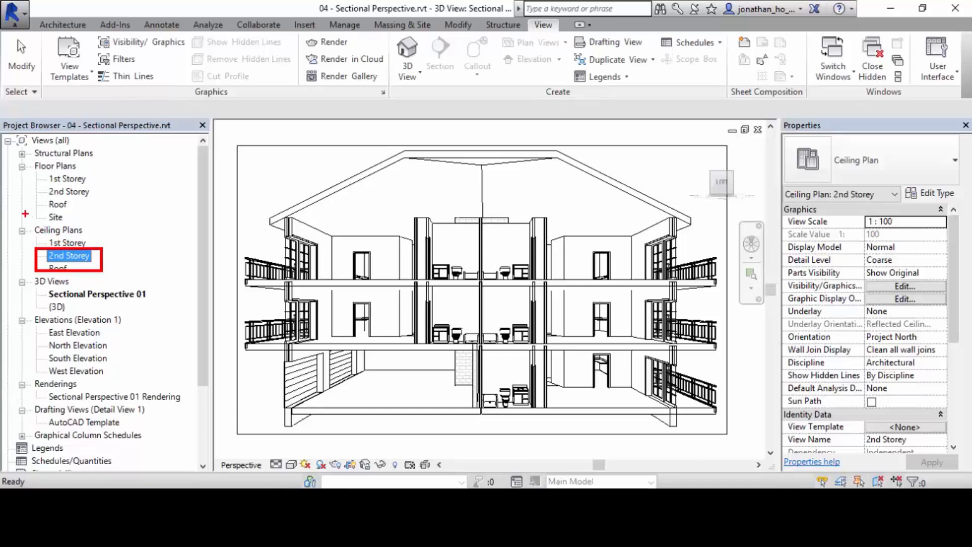
key(Escape)
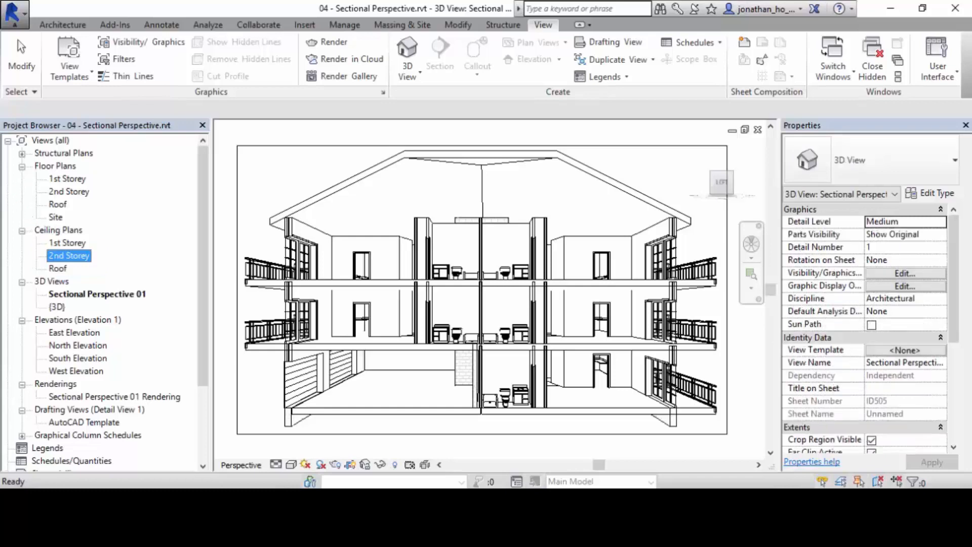
double_click(69, 256)
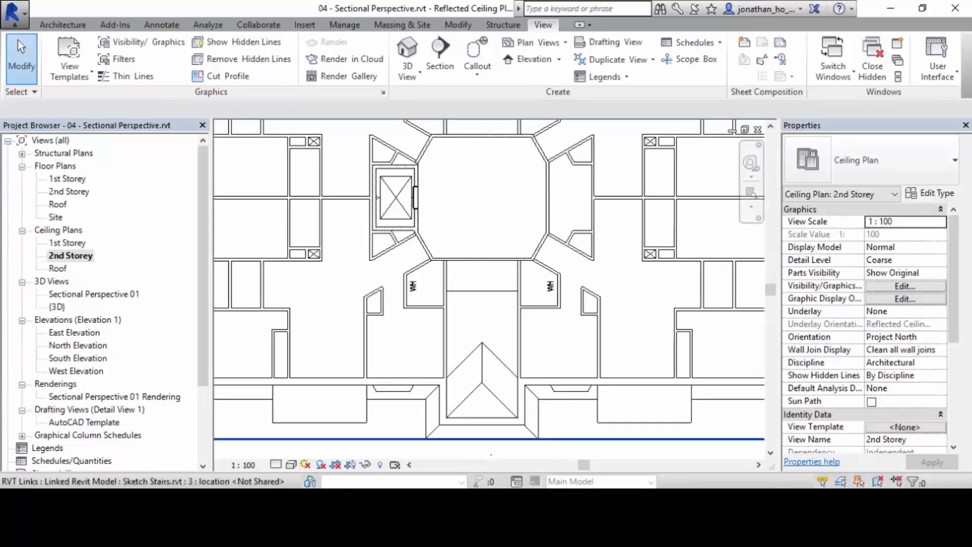
Examine the lower left unit of the 2nd Storey ceiling plan, including its living area, close up.
scroll(437, 262, down, 2)
middle_drag(437, 263, 473, 316)
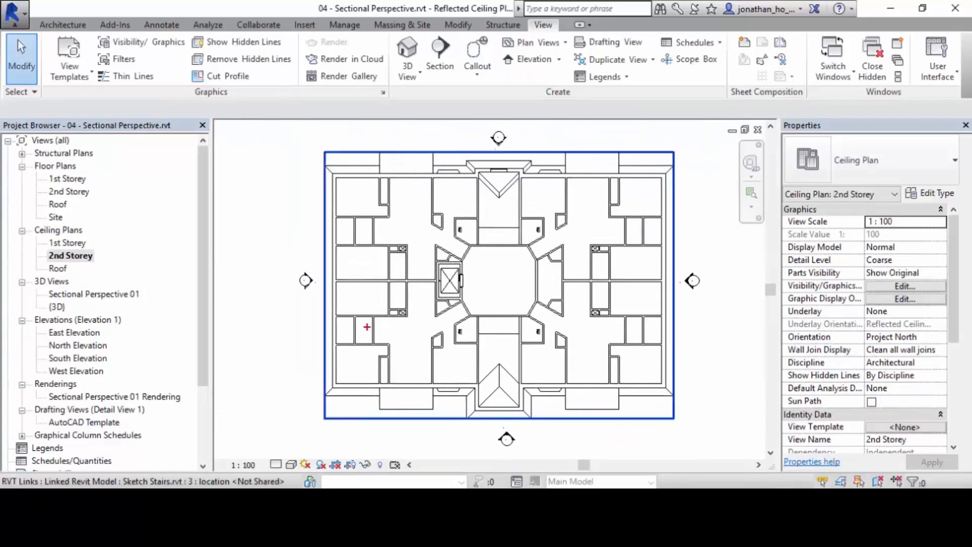
mouse_move(350, 274)
mouse_down()
mouse_move(471, 400)
mouse_move(451, 392)
mouse_up()
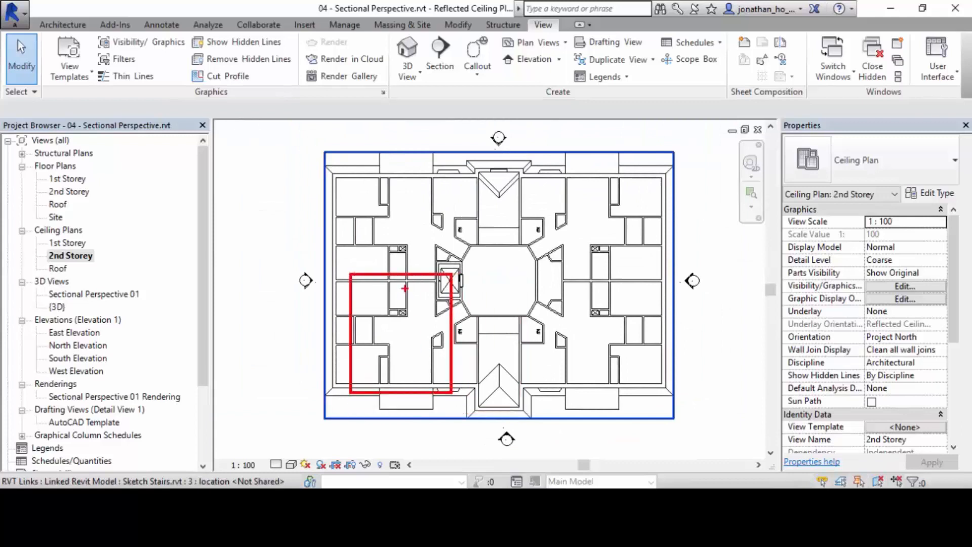
mouse_move(384, 287)
mouse_down()
mouse_move(427, 342)
mouse_move(439, 381)
mouse_up()
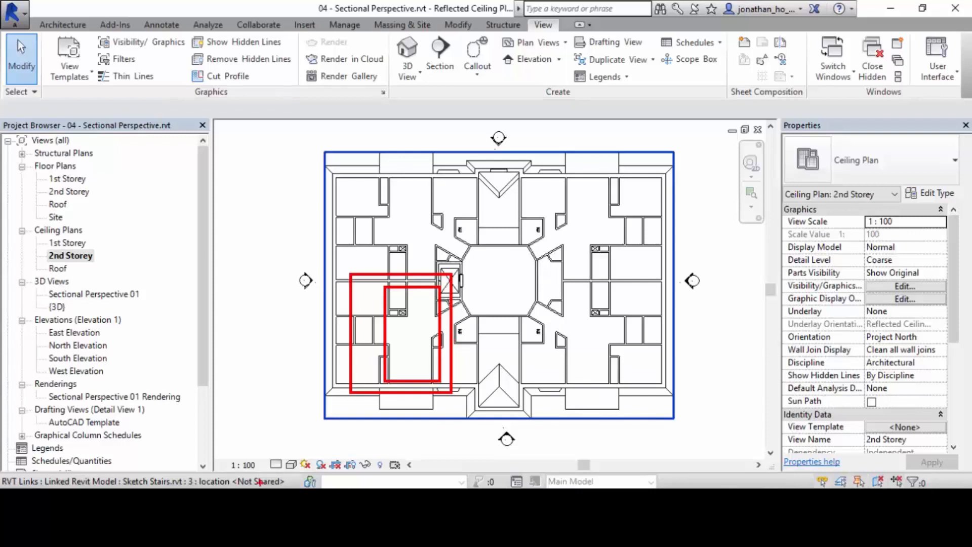
key(Escape)
scroll(391, 402, up, 3)
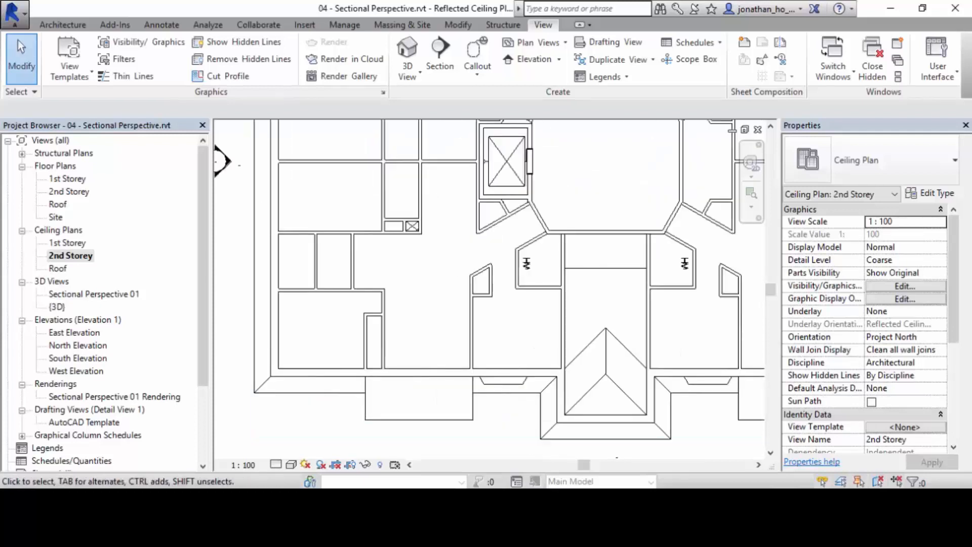
middle_drag(390, 401, 413, 425)
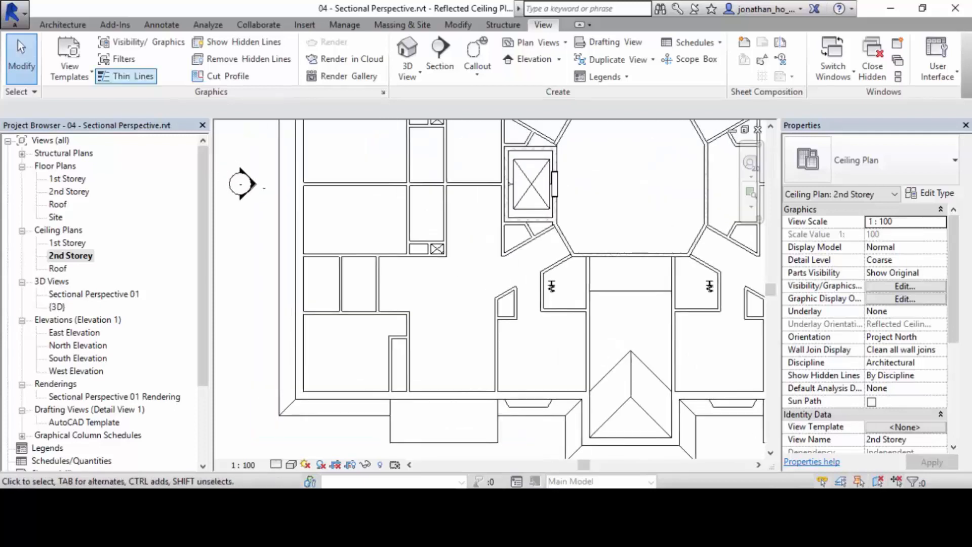
Create a 2nd Storey ceiling from a sketched rectangular boundary about 2162 by 9189 mm over the living area of the lower left unit.
click(62, 24)
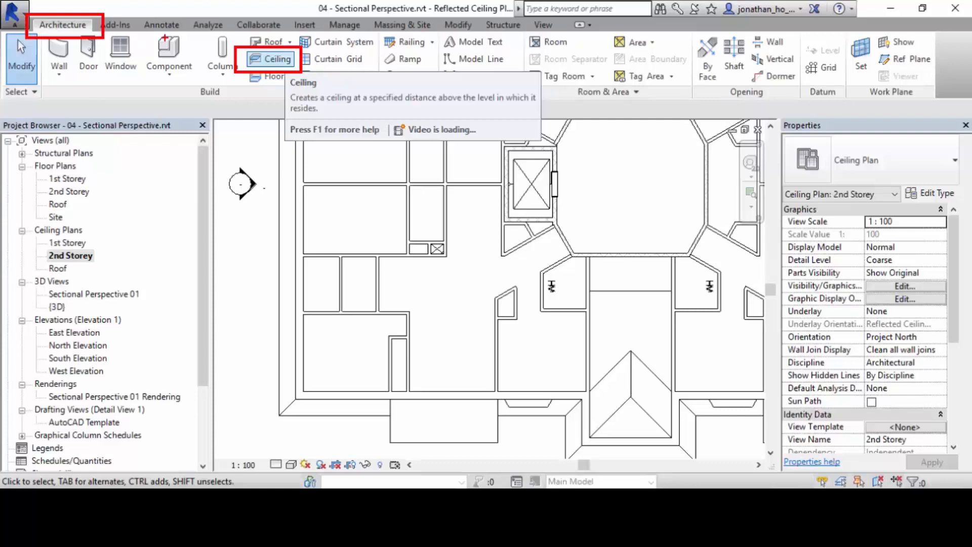
click(272, 43)
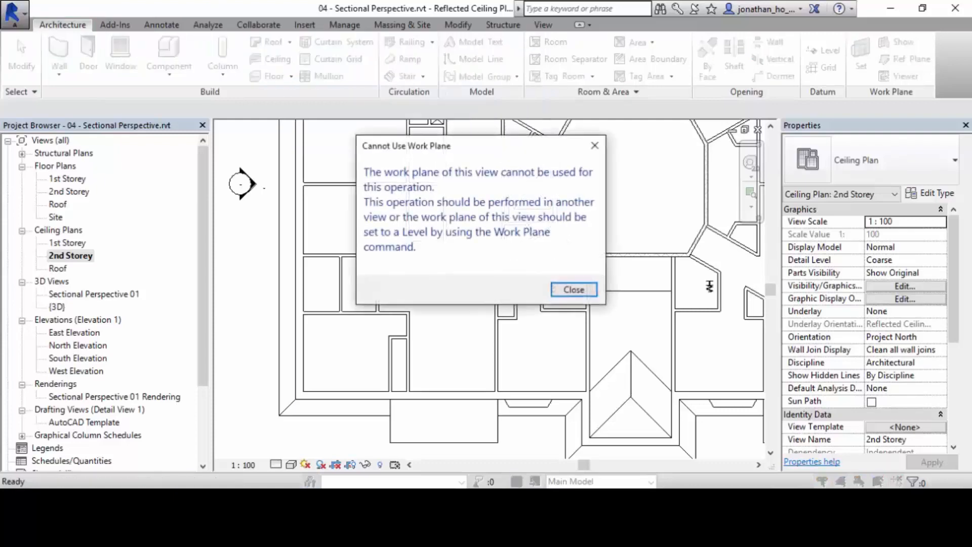
key(Escape)
click(271, 59)
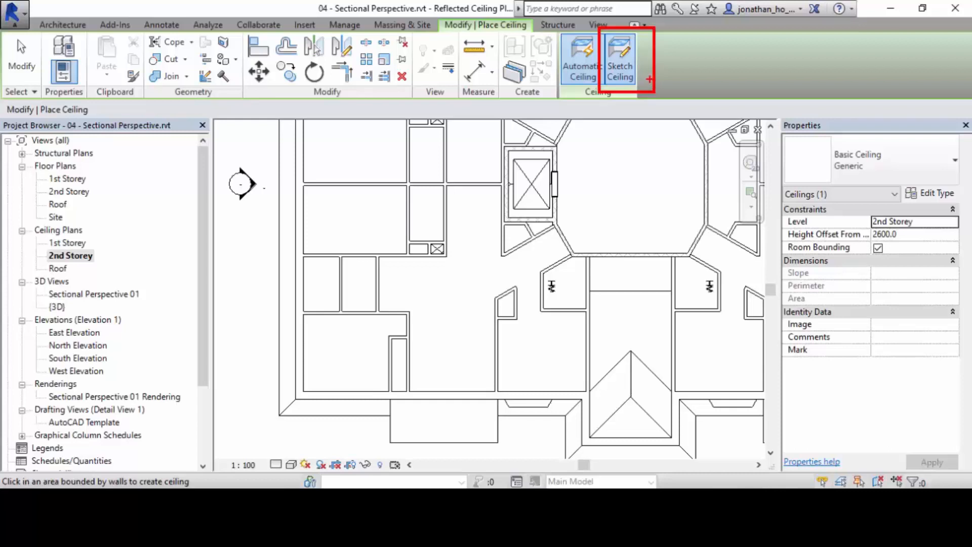
click(619, 69)
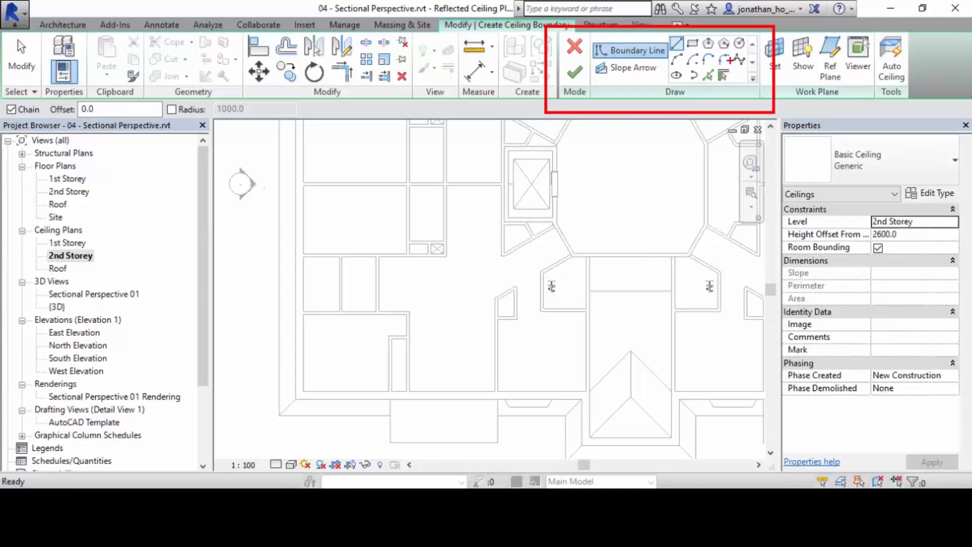
click(693, 43)
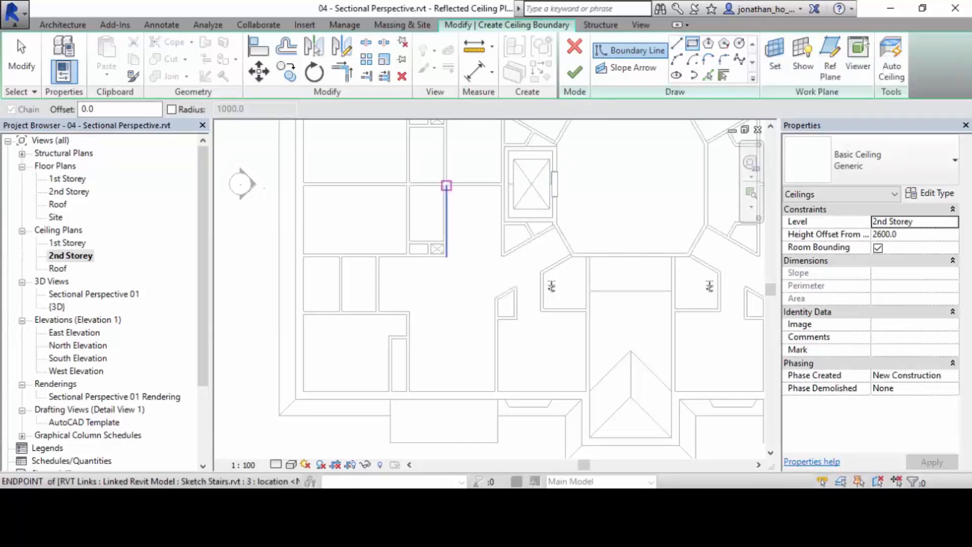
click(446, 185)
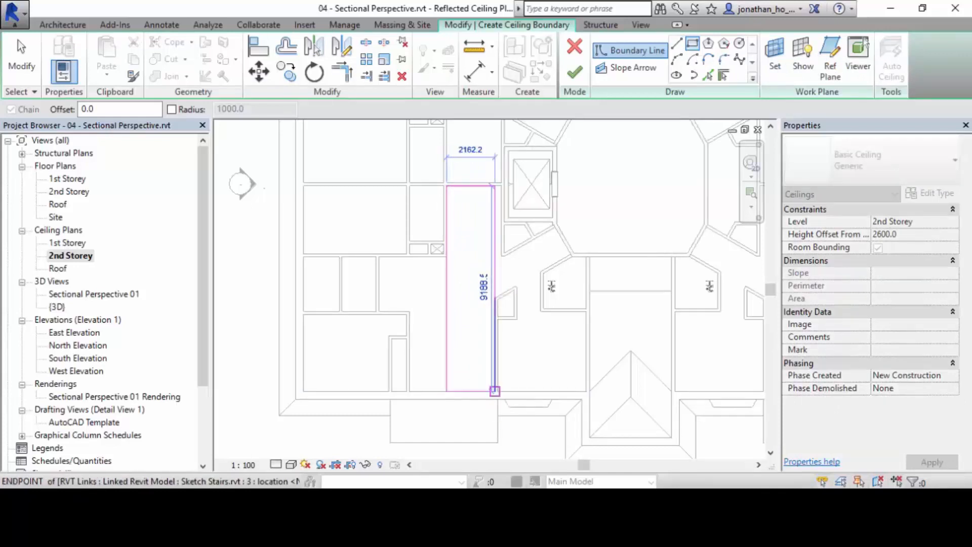
click(495, 391)
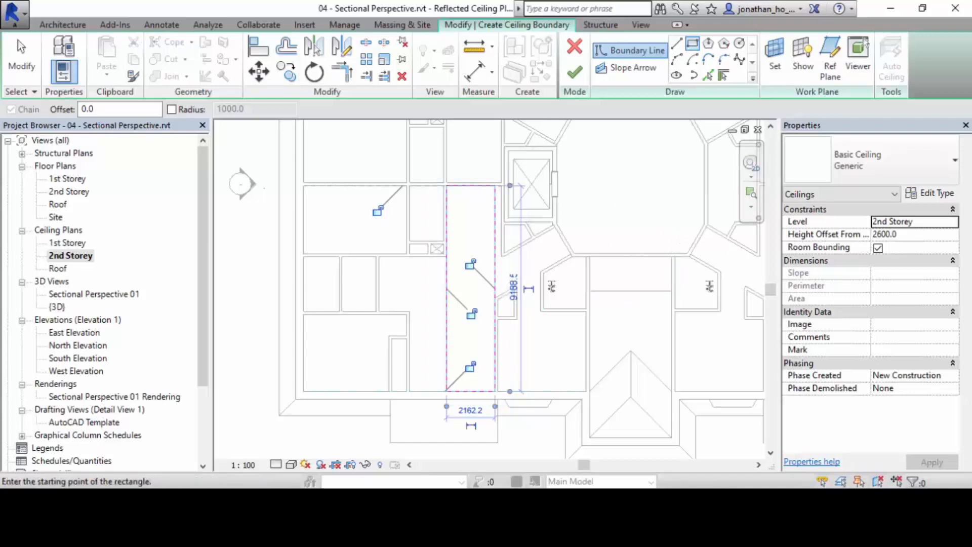
click(574, 71)
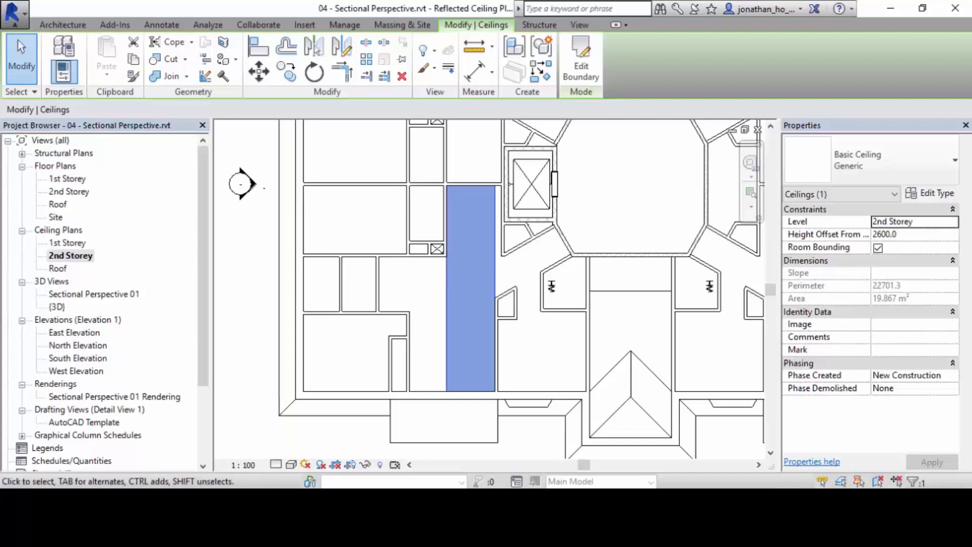
key(Escape)
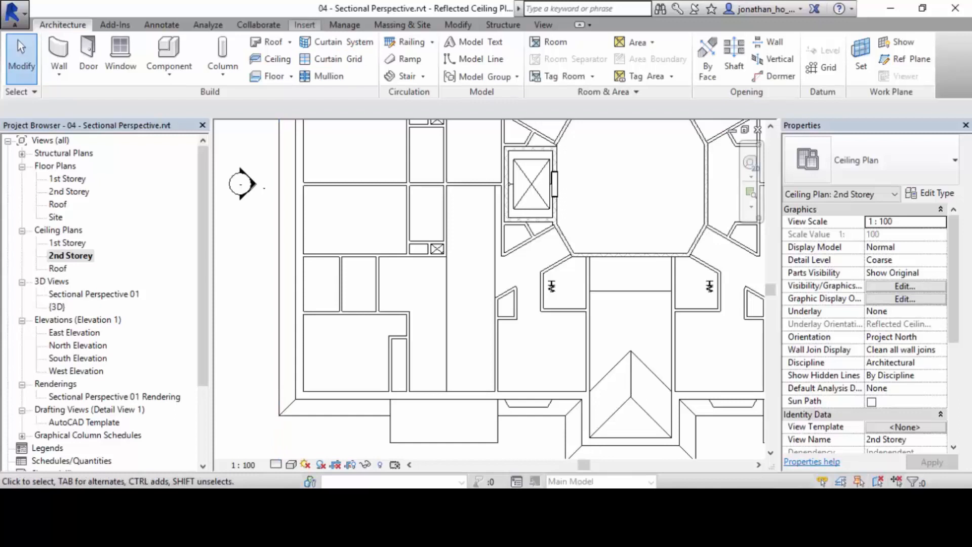
Open the family loading dialog and go up from the US Imperial folder to the Libraries folder.
click(304, 25)
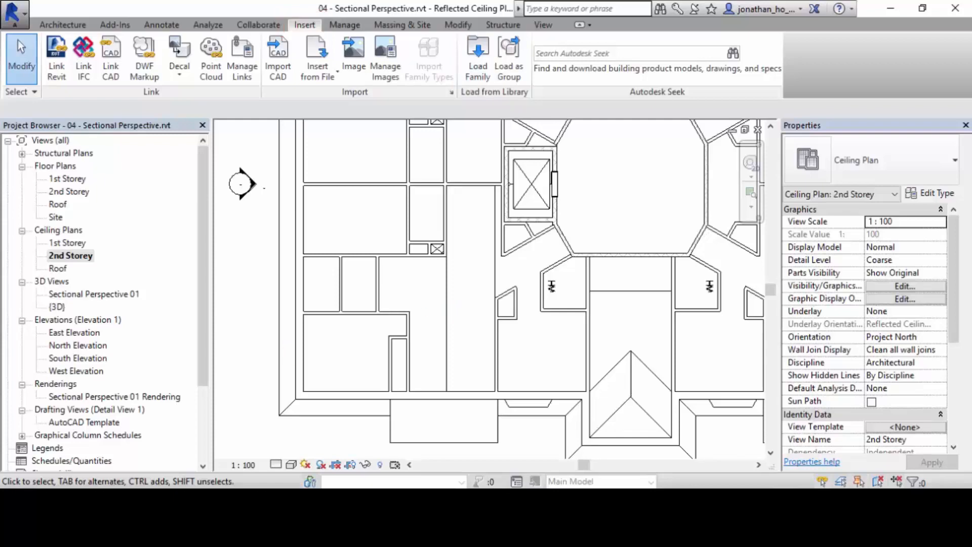
click(477, 58)
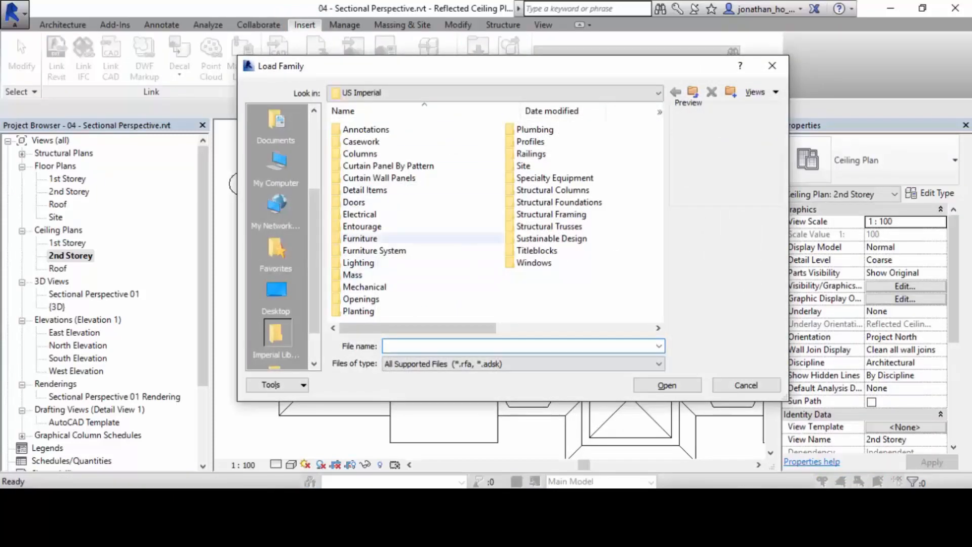
drag(477, 70, 475, 41)
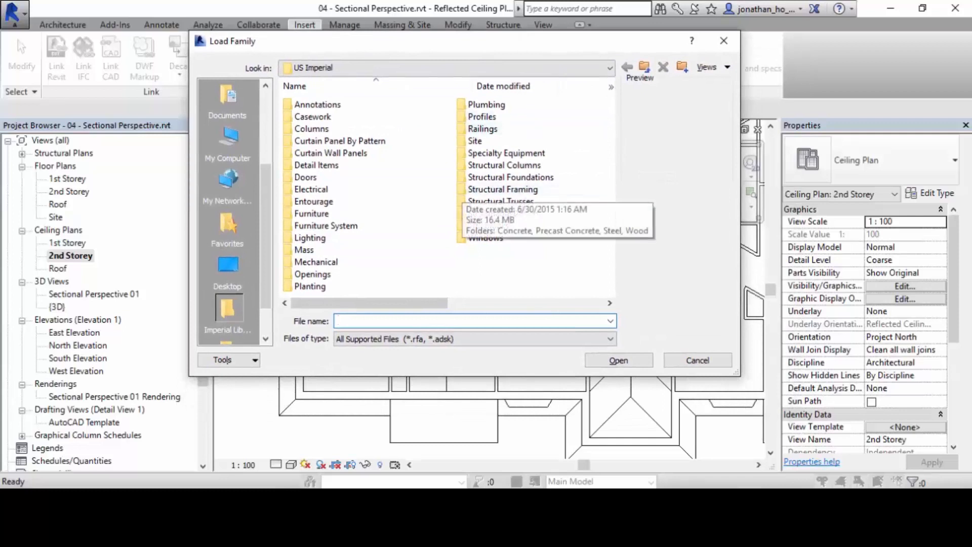
drag(473, 41, 476, 59)
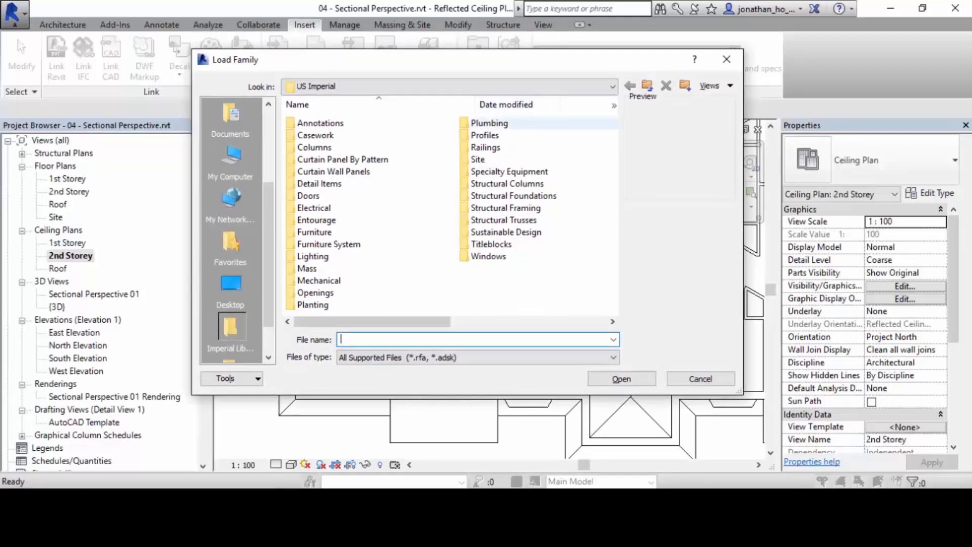
click(506, 86)
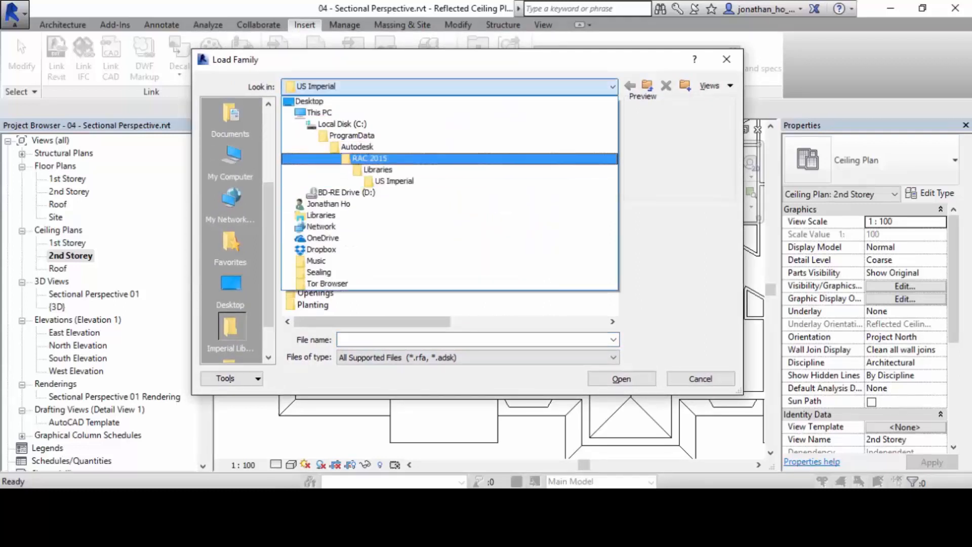
click(377, 169)
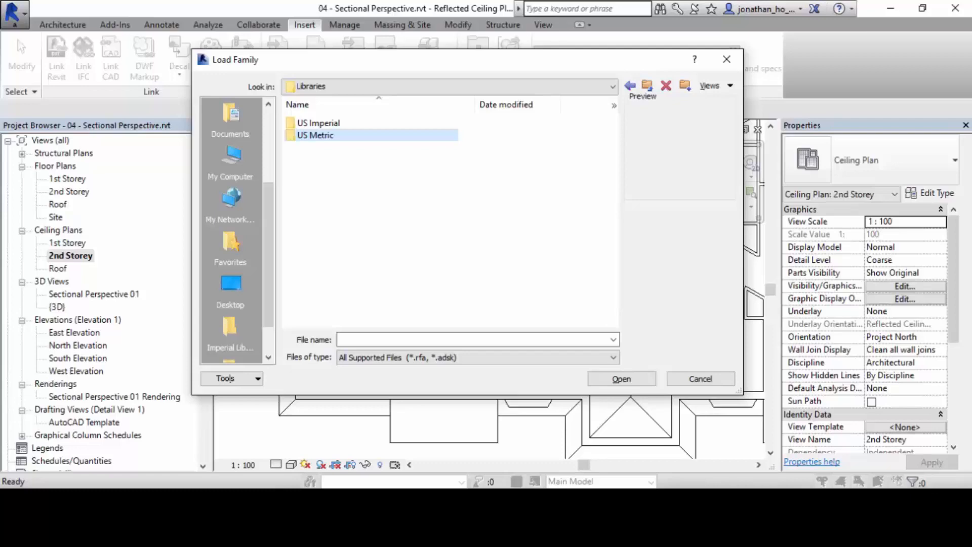
In File Explorer, examine the two M_Ceiling Light family files in the 02 - Import Lighting & Rendering lesson folder, and return to Revit.
mouse_move(369, 498)
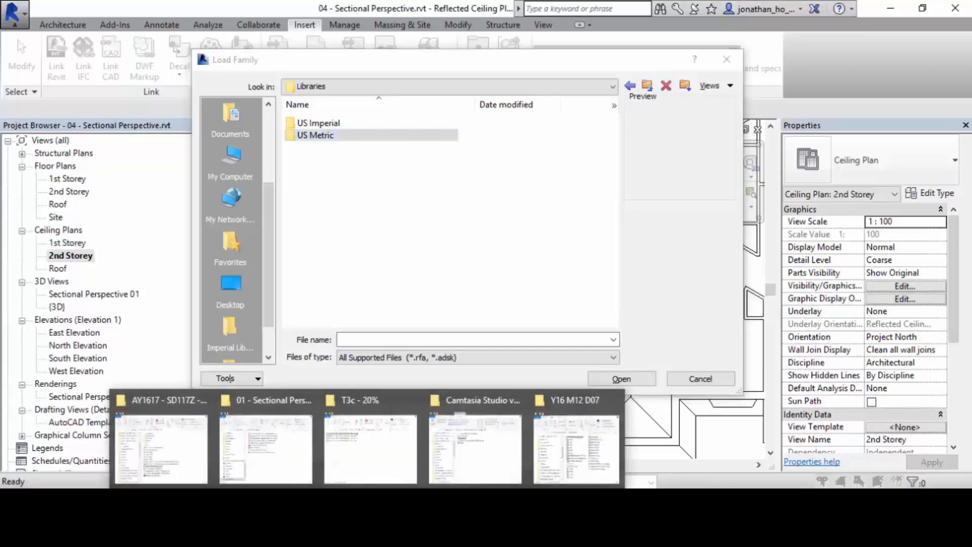
click(267, 445)
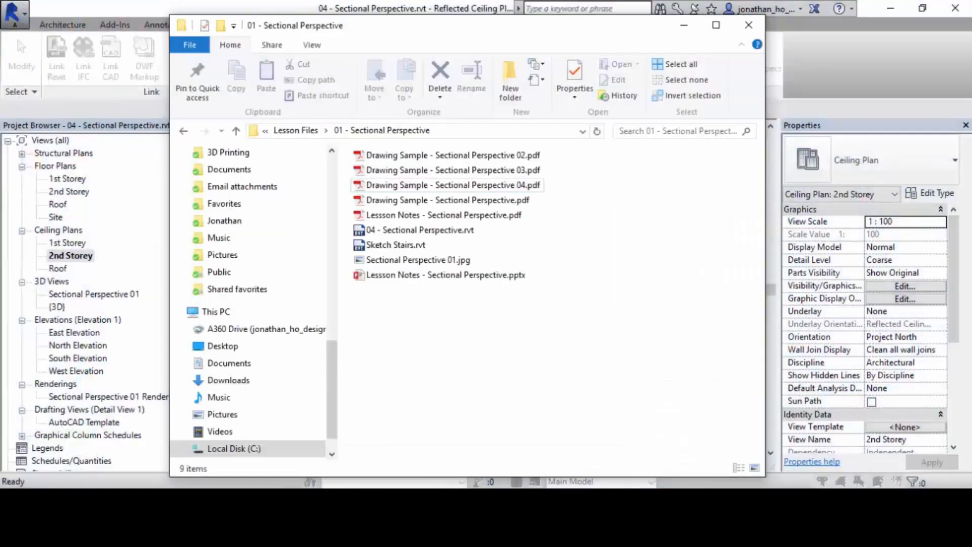
click(183, 130)
click(408, 170)
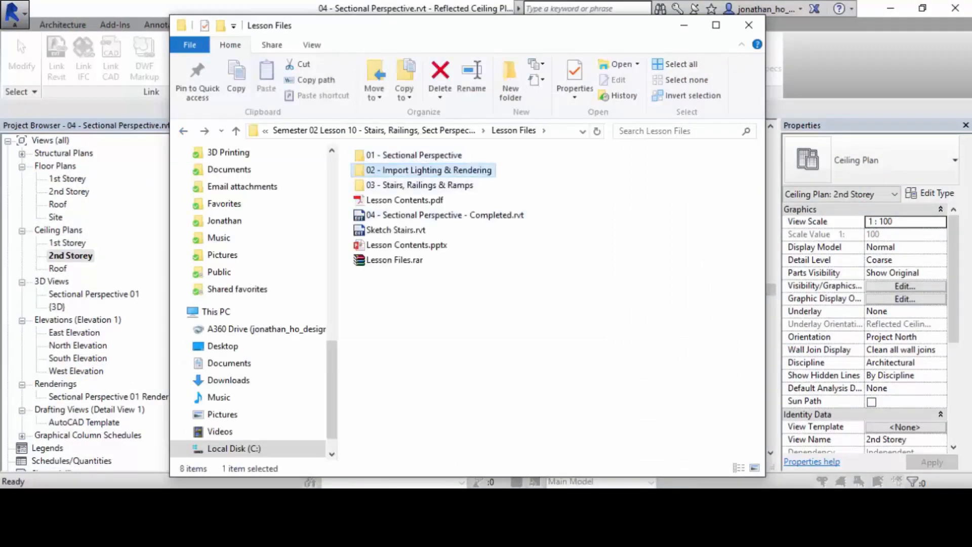
click(547, 314)
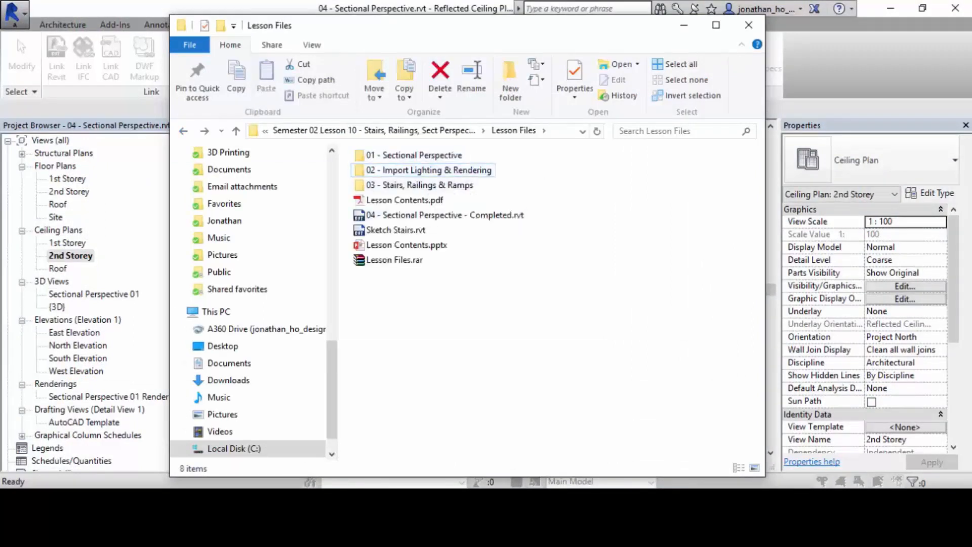
double_click(429, 171)
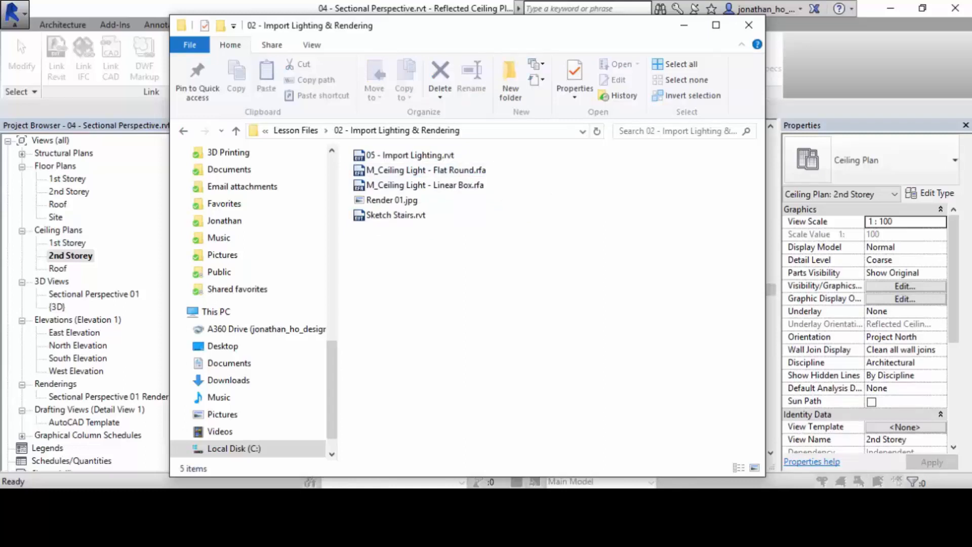
click(430, 170)
click(430, 185)
click(430, 170)
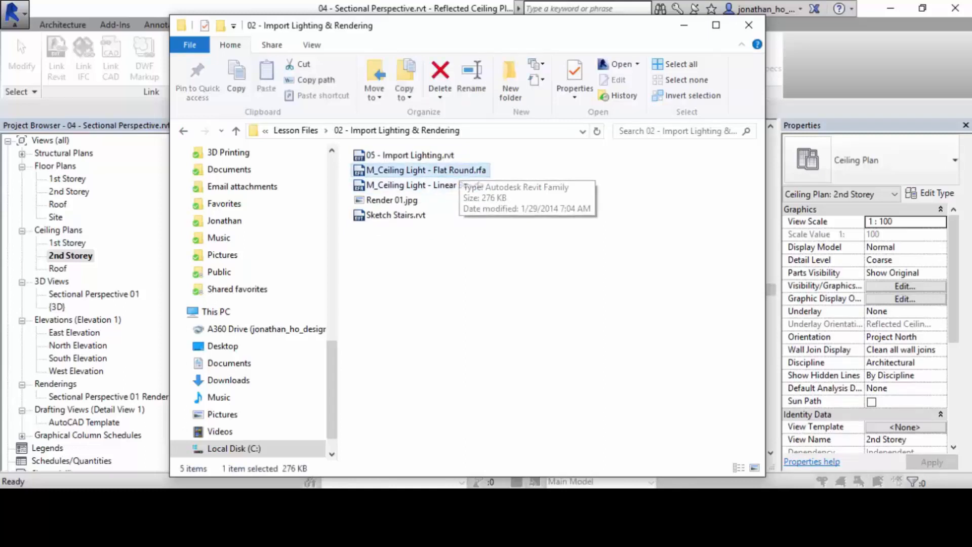
click(460, 185)
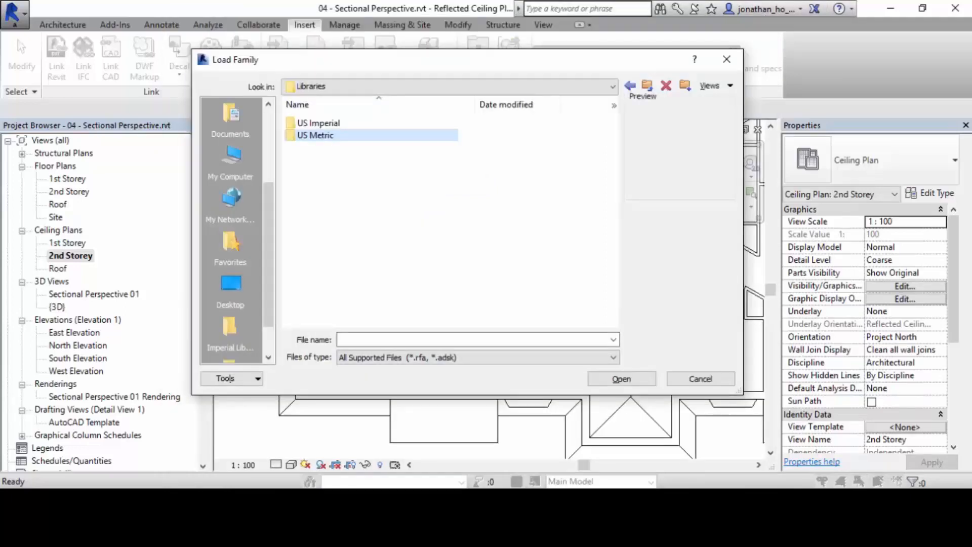
Browse the family library to the US Metric > Lighting > Architectural > Internal folder.
double_click(314, 134)
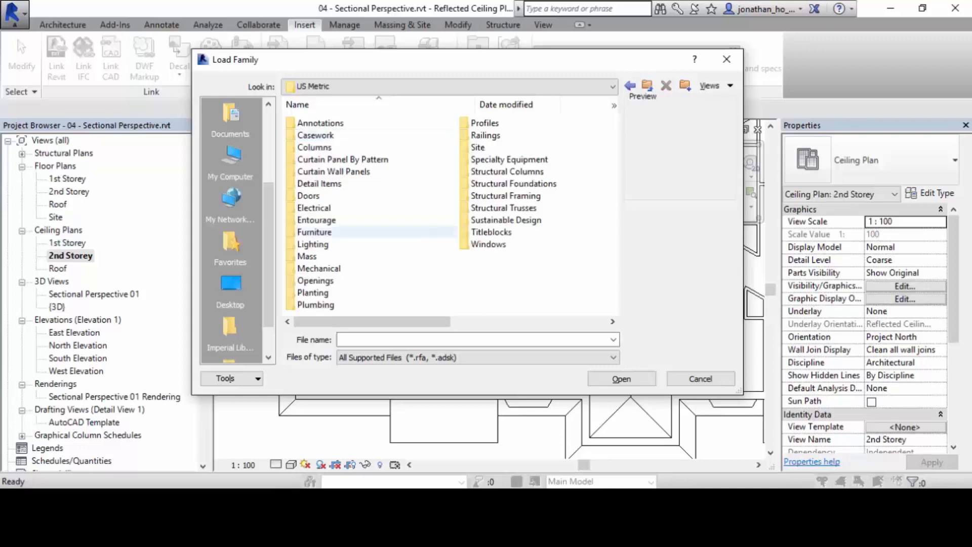
double_click(312, 244)
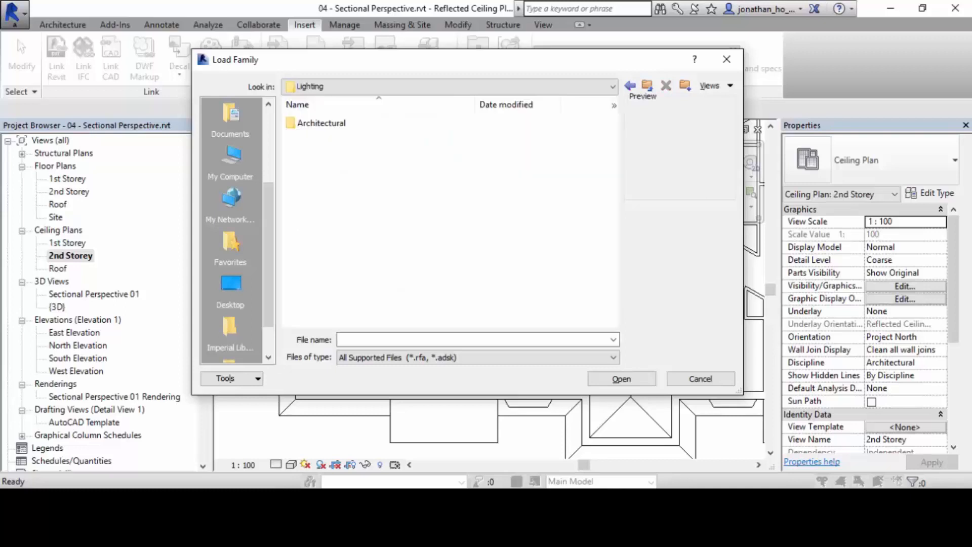
double_click(322, 123)
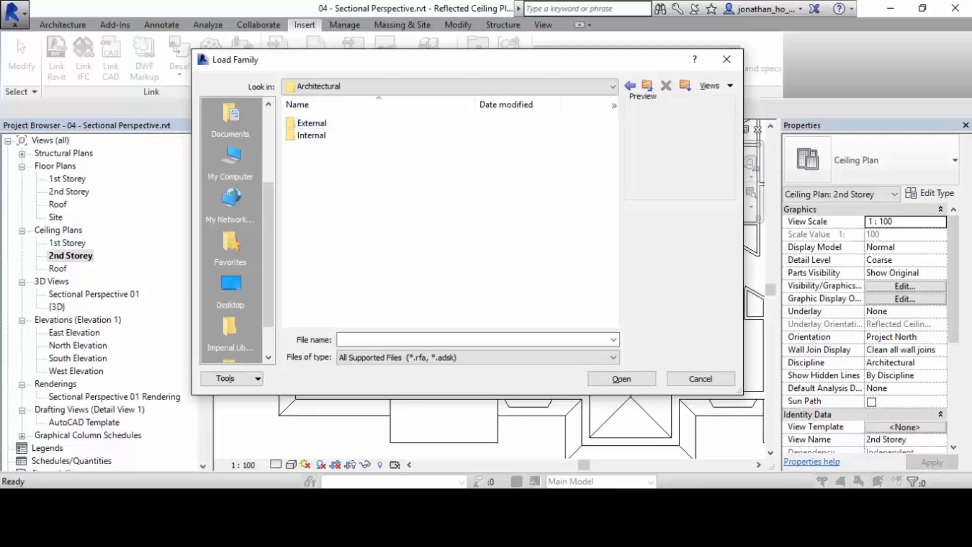
double_click(318, 135)
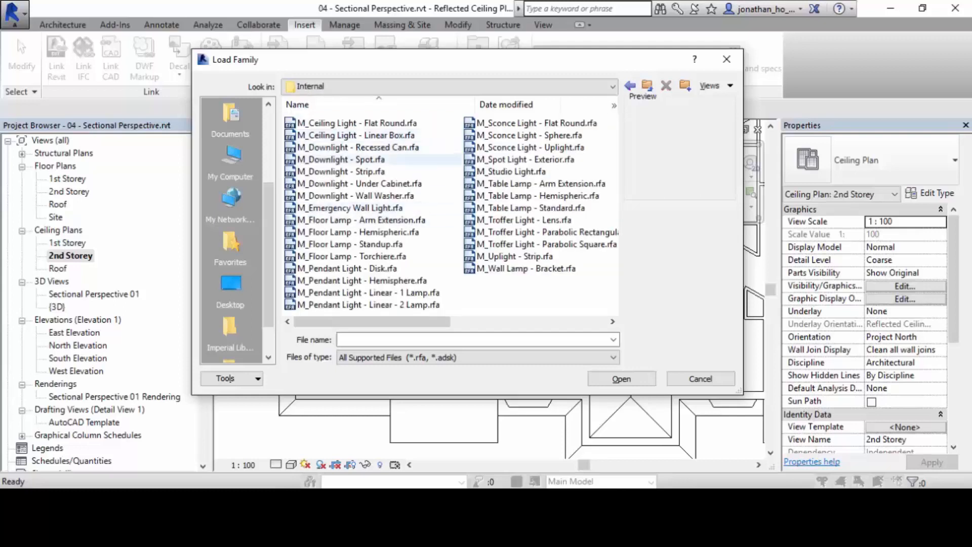
Compare the previews of the M_Ceiling Light - Flat Round and M_Ceiling Light - Linear Box families.
click(357, 123)
click(356, 135)
ctrl+click(357, 123)
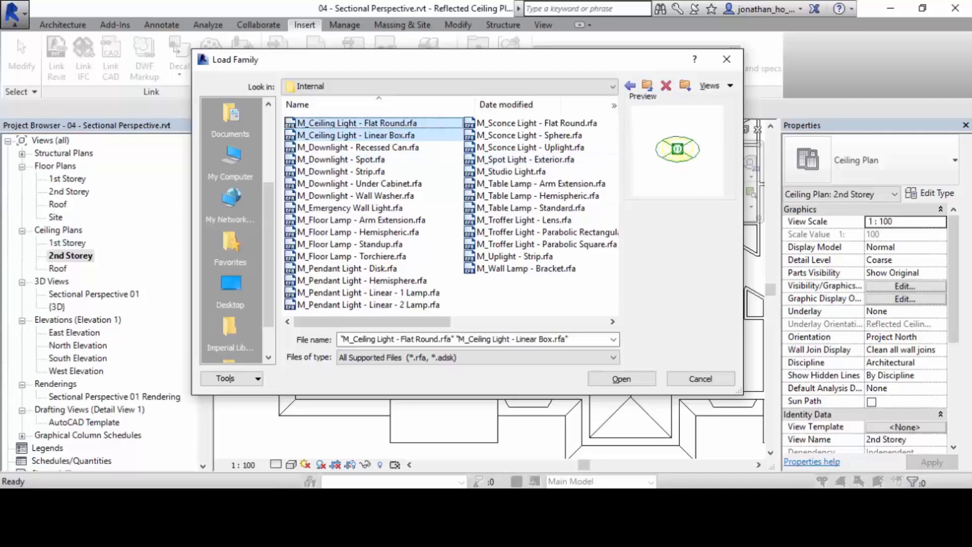
click(356, 135)
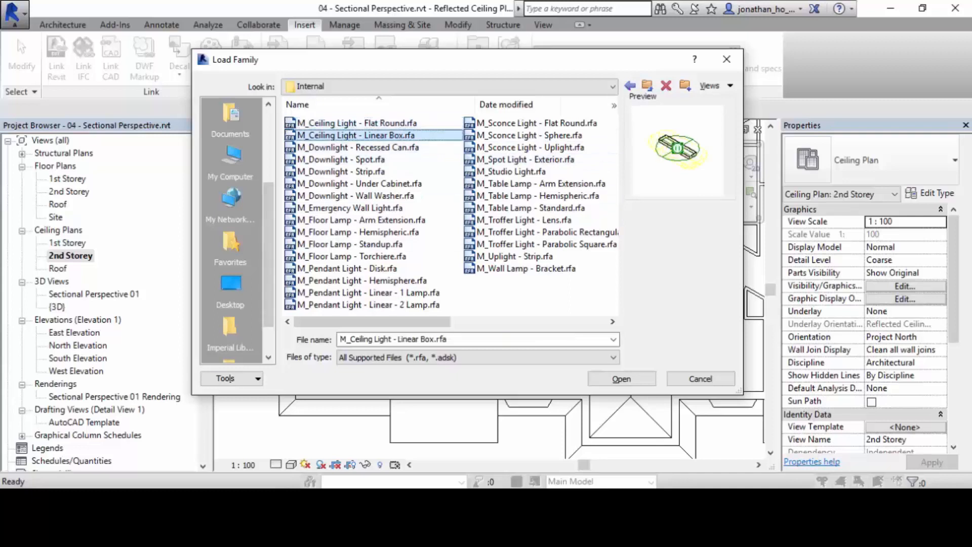
click(356, 123)
click(356, 135)
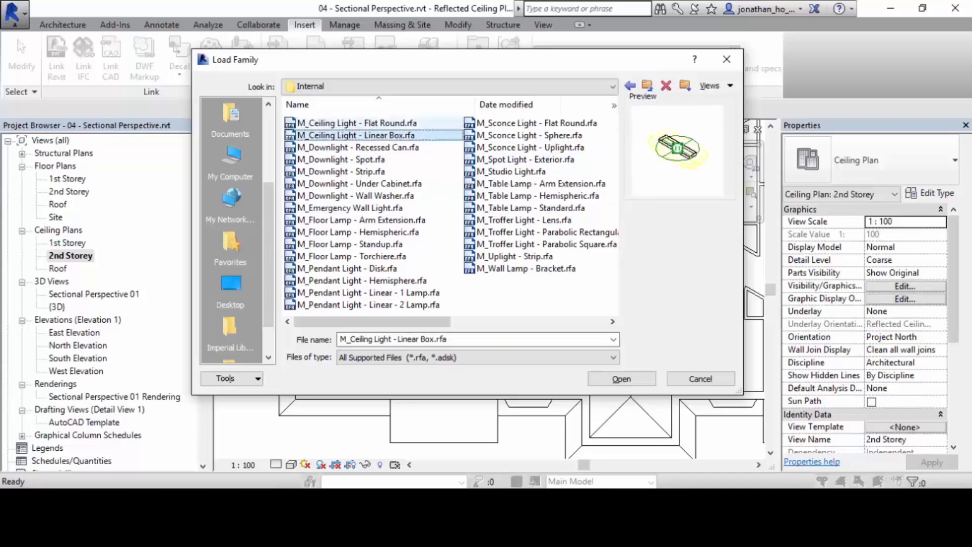
click(357, 123)
click(356, 135)
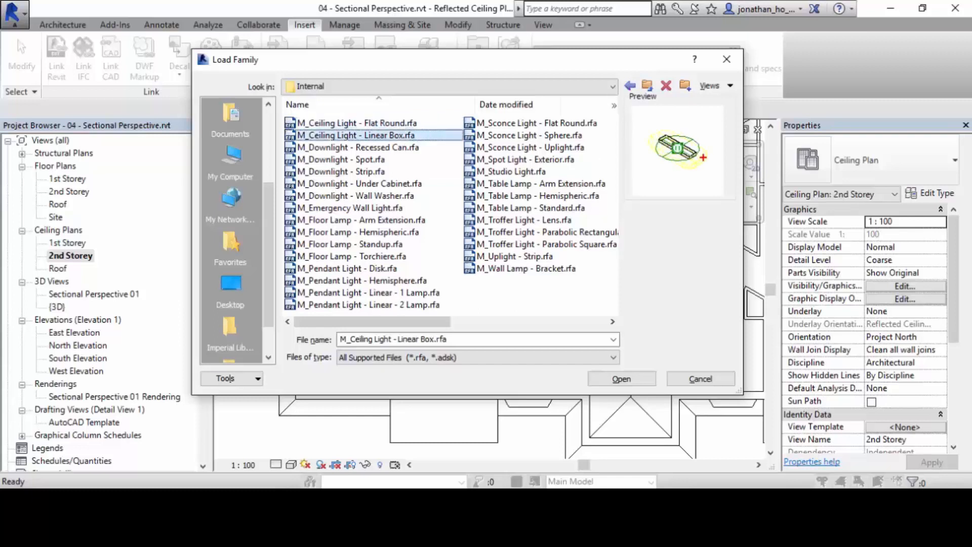
mouse_move(662, 119)
mouse_down()
mouse_move(668, 187)
mouse_move(723, 154)
mouse_move(647, 119)
mouse_up()
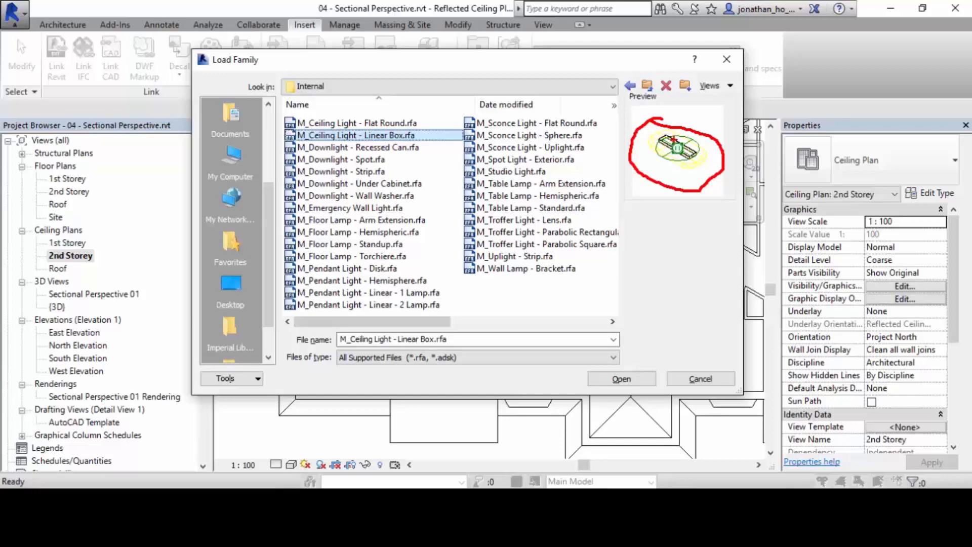
Load the M_Ceiling Light - Flat Round.rfa and M_Ceiling Light - Linear Box.rfa families into the project.
key(Escape)
ctrl+click(374, 123)
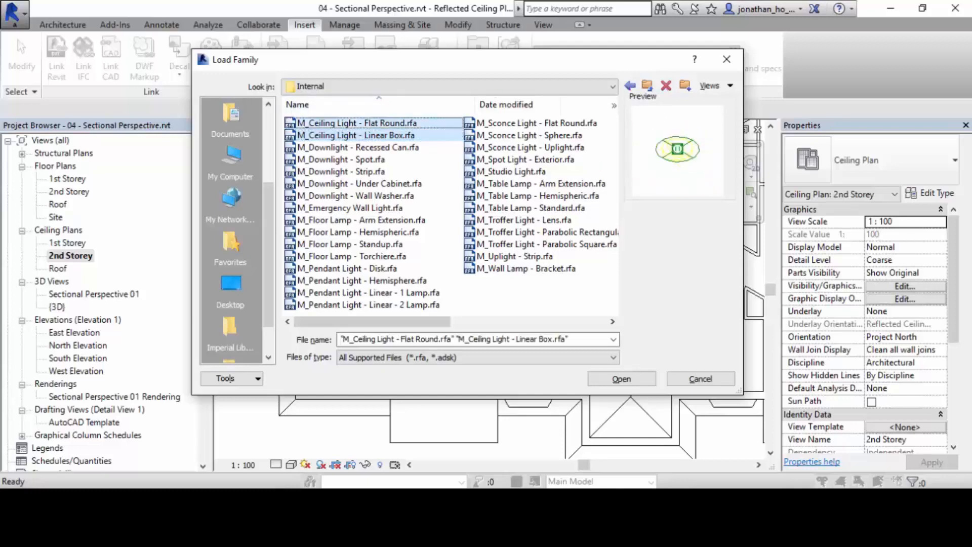
click(621, 378)
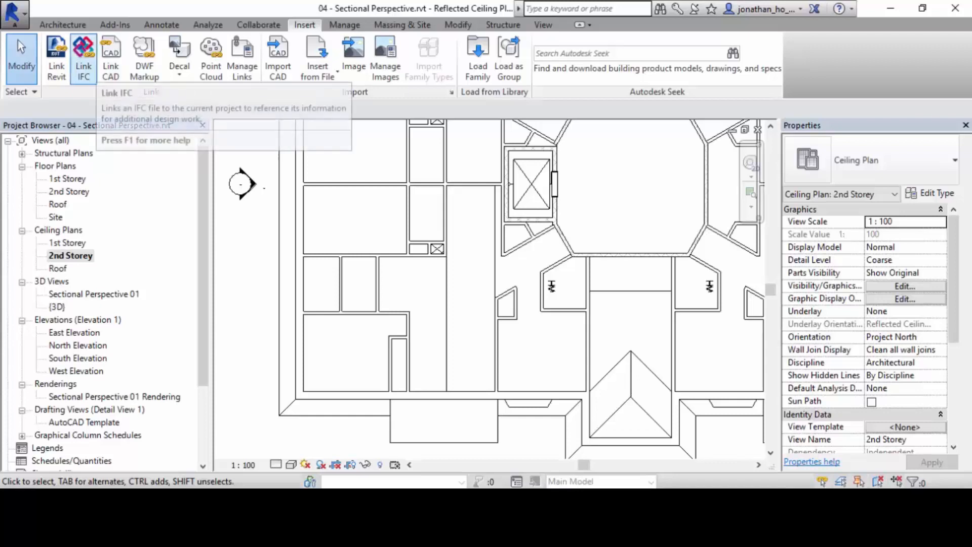
click(63, 24)
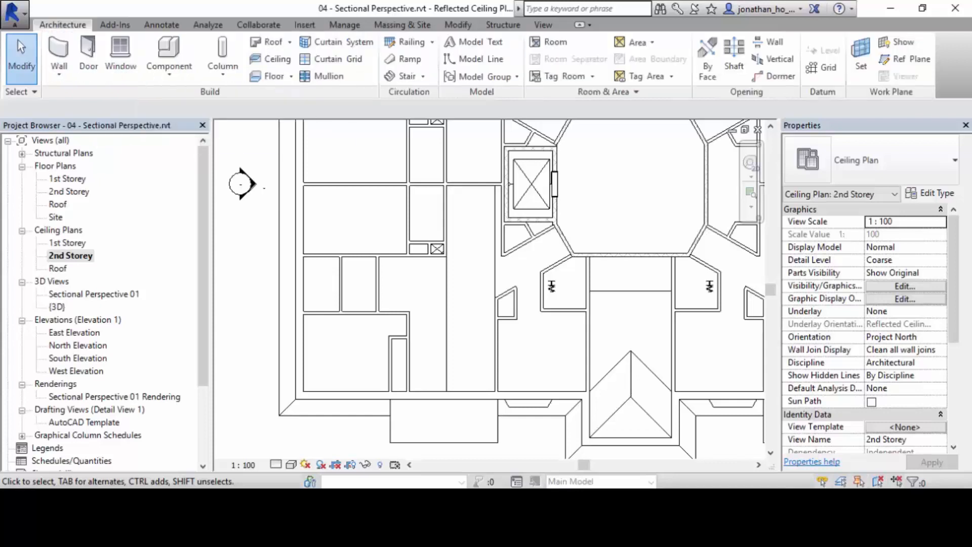
click(169, 71)
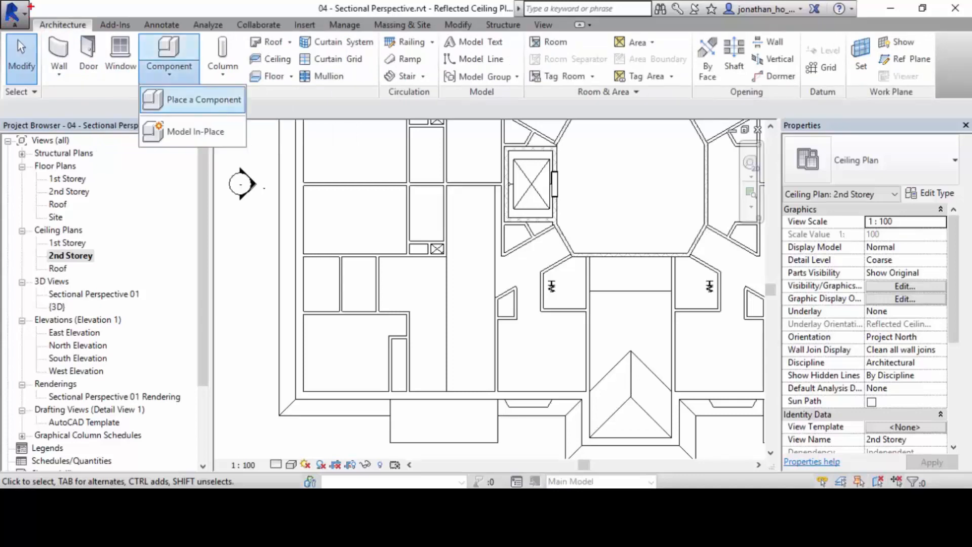
mouse_move(29, 11)
ctrl+mouse_down()
mouse_move(99, 31)
mouse_move(178, 81)
mouse_move(208, 82)
ctrl+mouse_up()
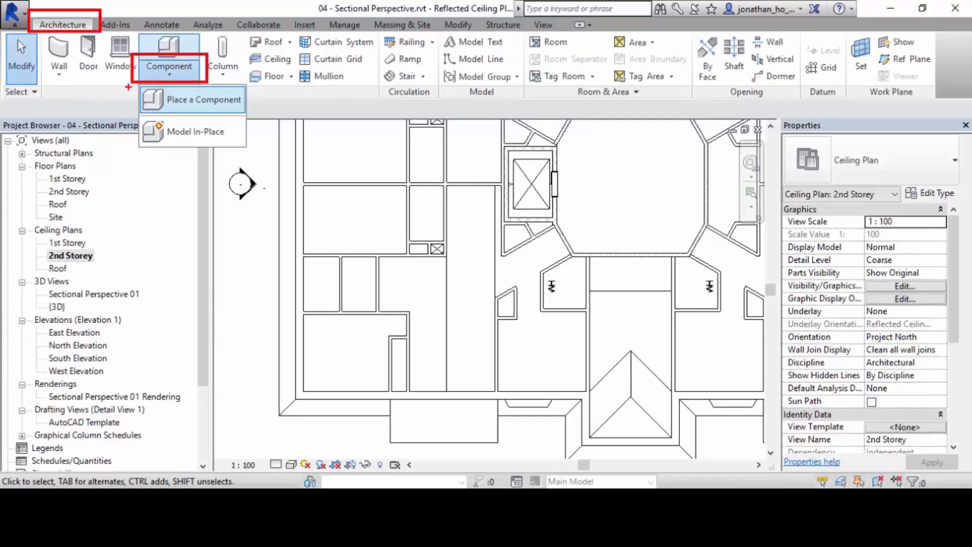
ctrl+drag(127, 79, 258, 119)
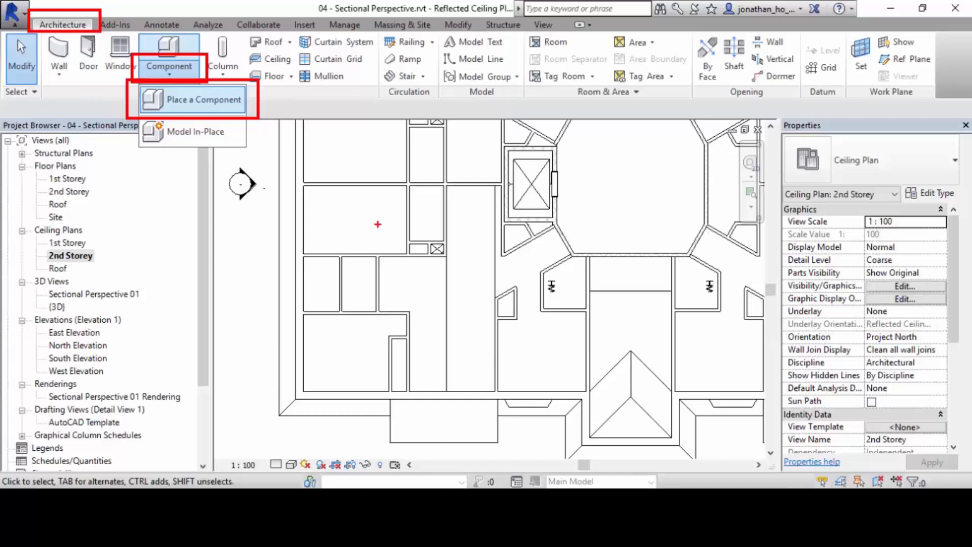
key(Escape)
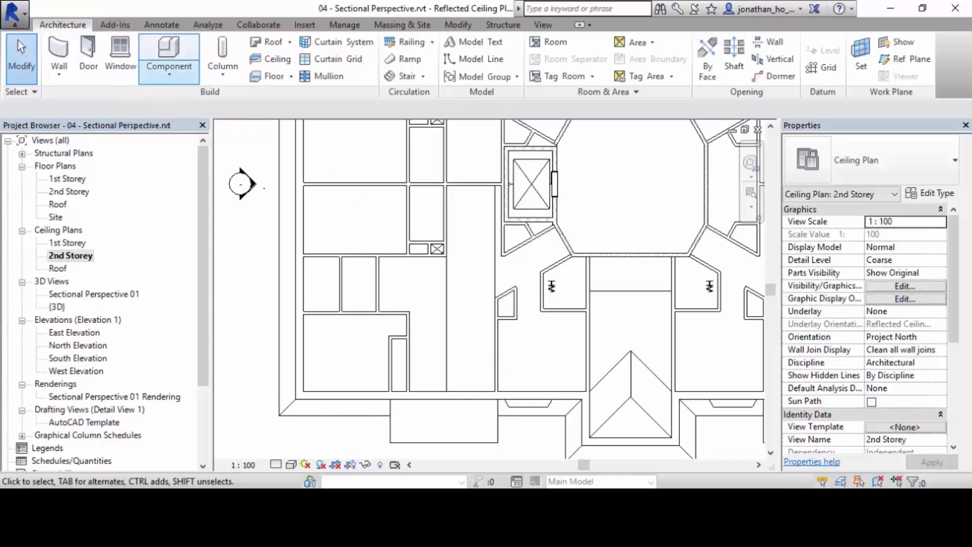
Place an M_Ceiling Light - Linear Box, type 0600x1200mm(2 Lamp) - 277V, near the middle of the 2nd Storey ceiling strip.
click(169, 71)
click(183, 100)
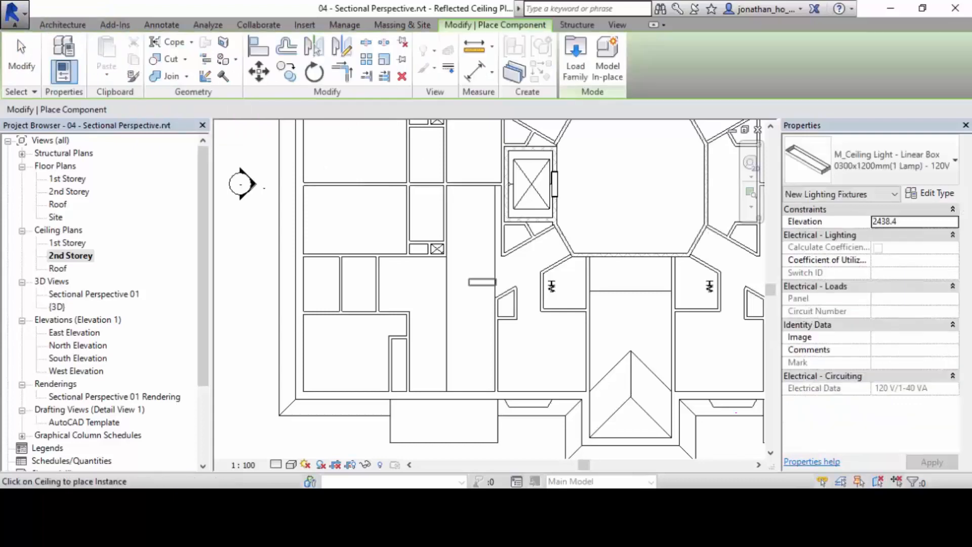
click(870, 159)
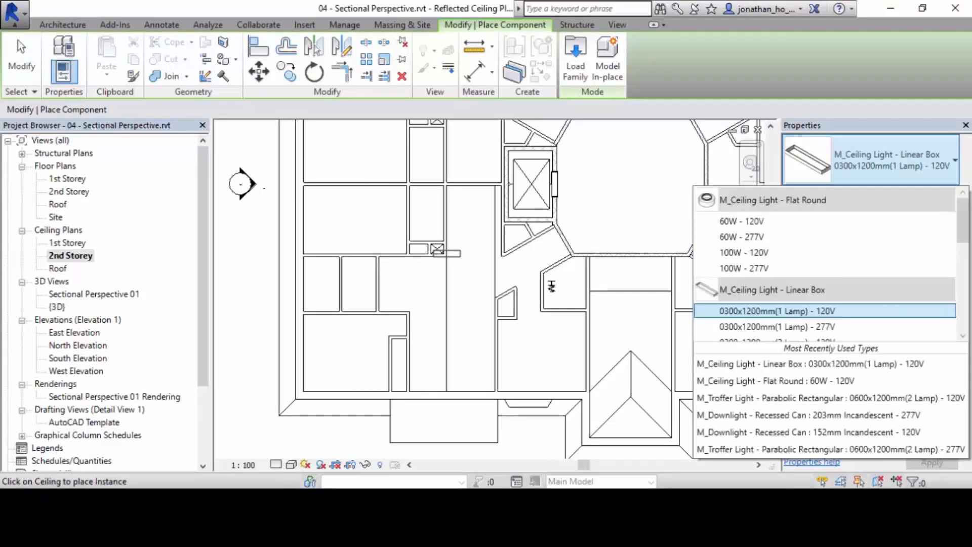
scroll(825, 263, down, 2)
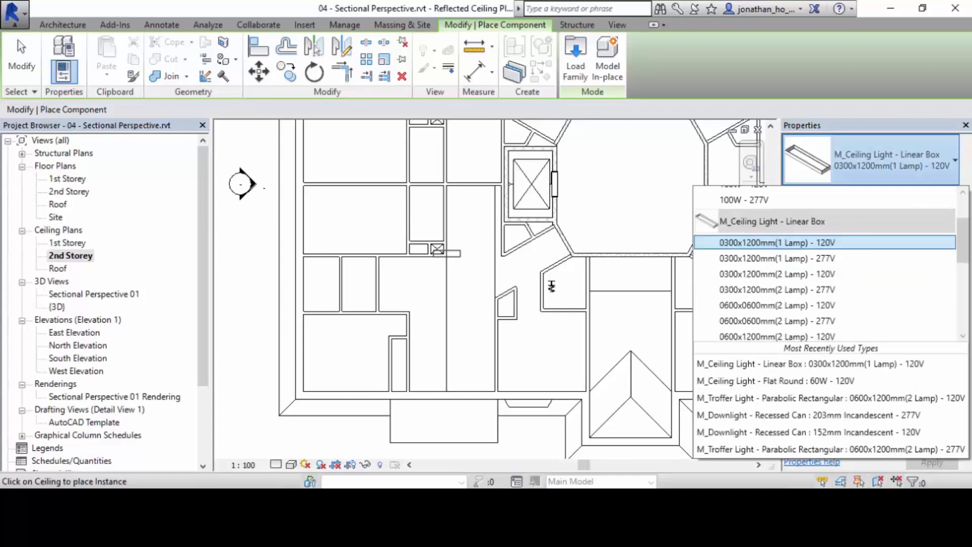
scroll(825, 263, up, 2)
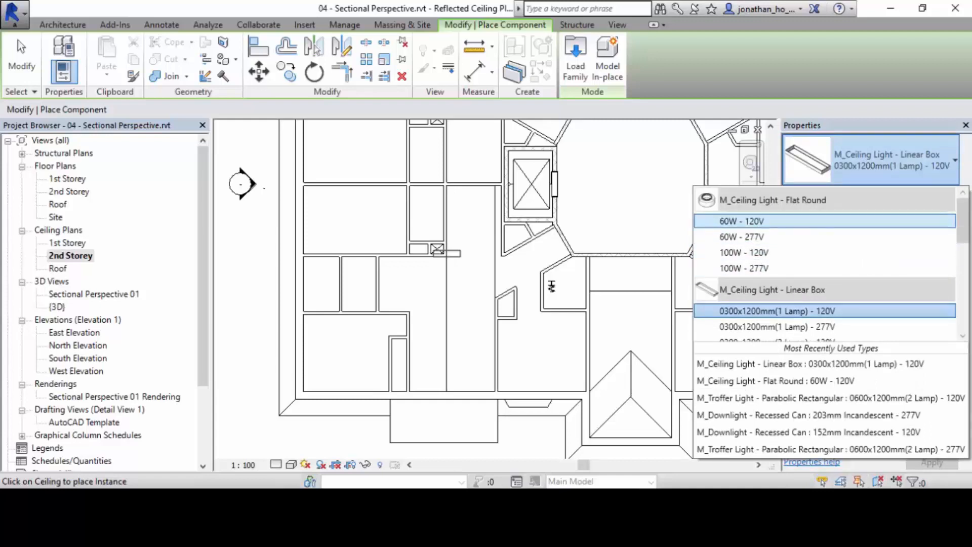
scroll(825, 263, down, 1)
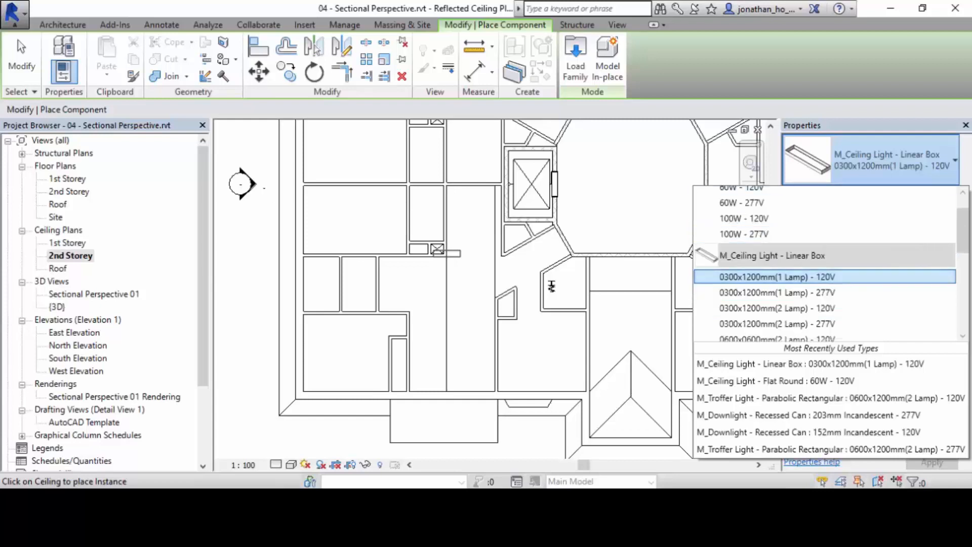
scroll(825, 240, down, 2)
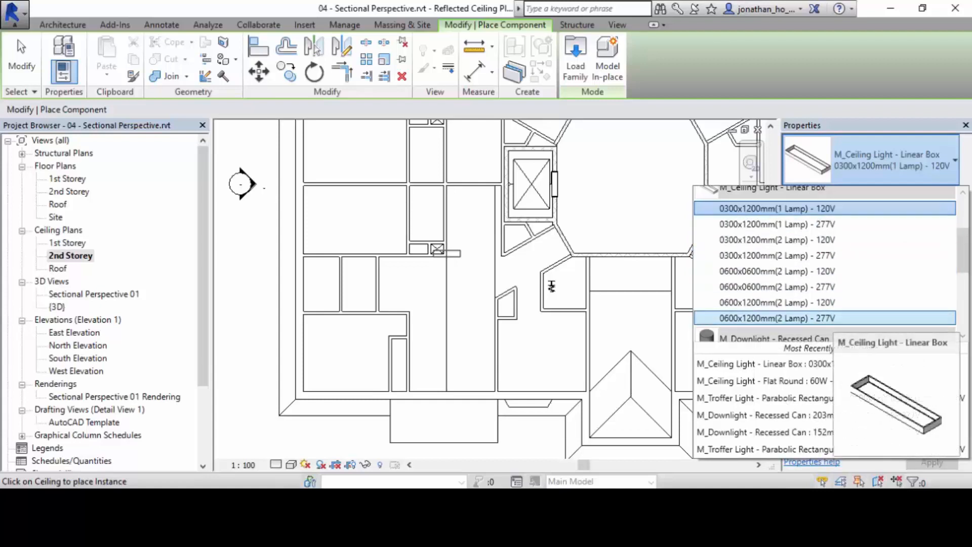
click(824, 318)
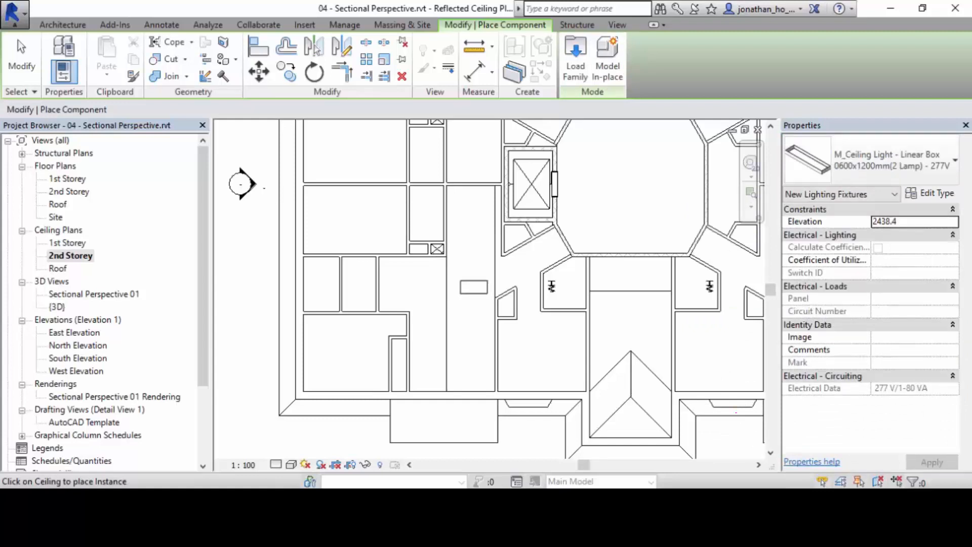
click(473, 287)
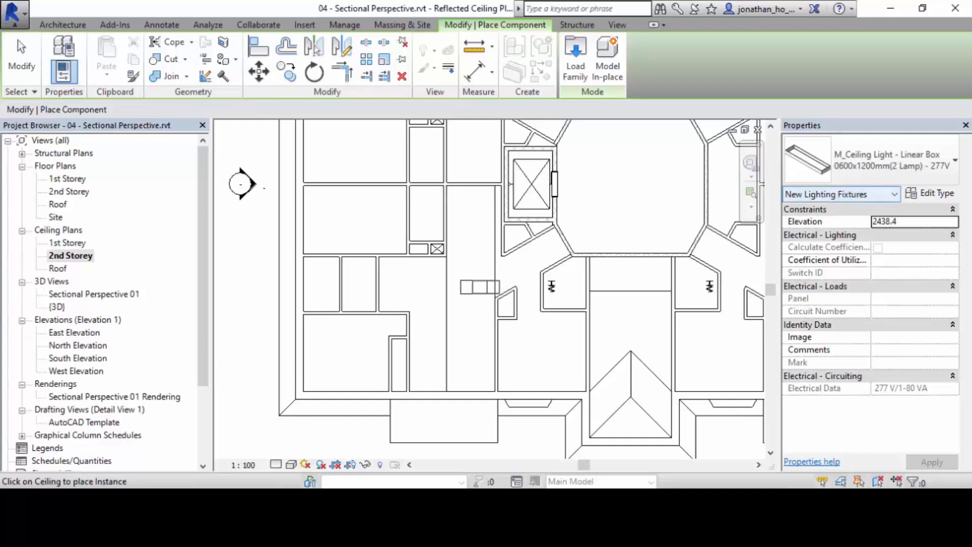
Place two M_Ceiling Light - Flat Round fixtures, type 100W - 277V, one above and one below the linear box light in plan.
click(871, 159)
scroll(830, 253, up, 8)
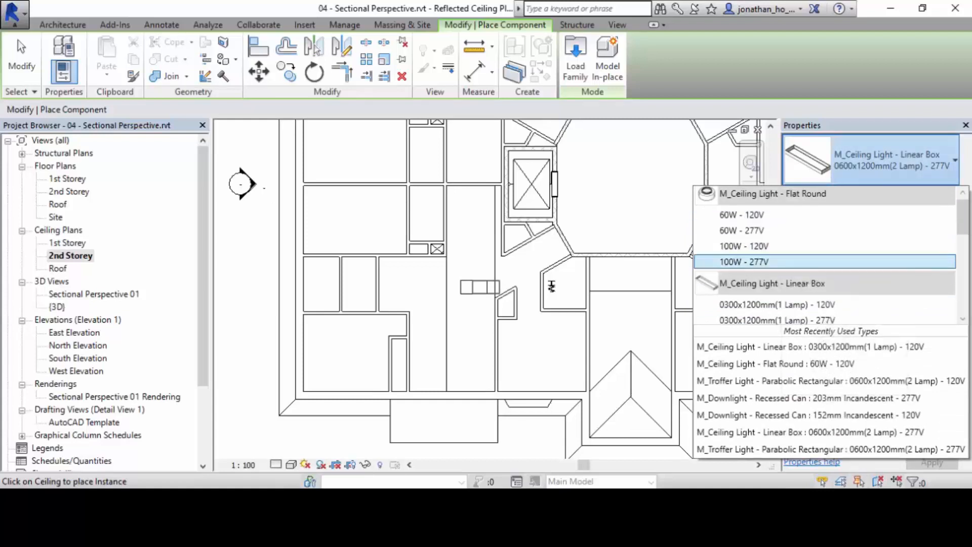
click(749, 261)
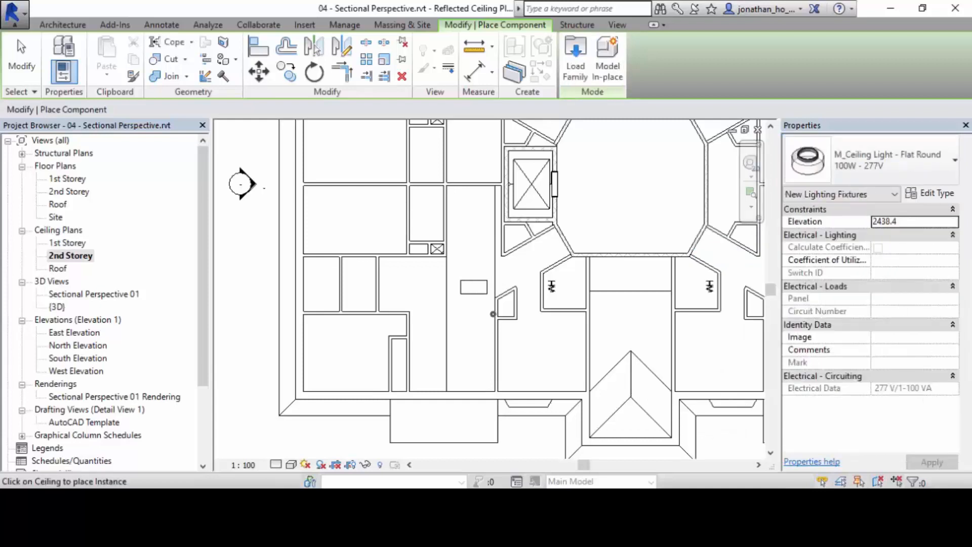
click(477, 227)
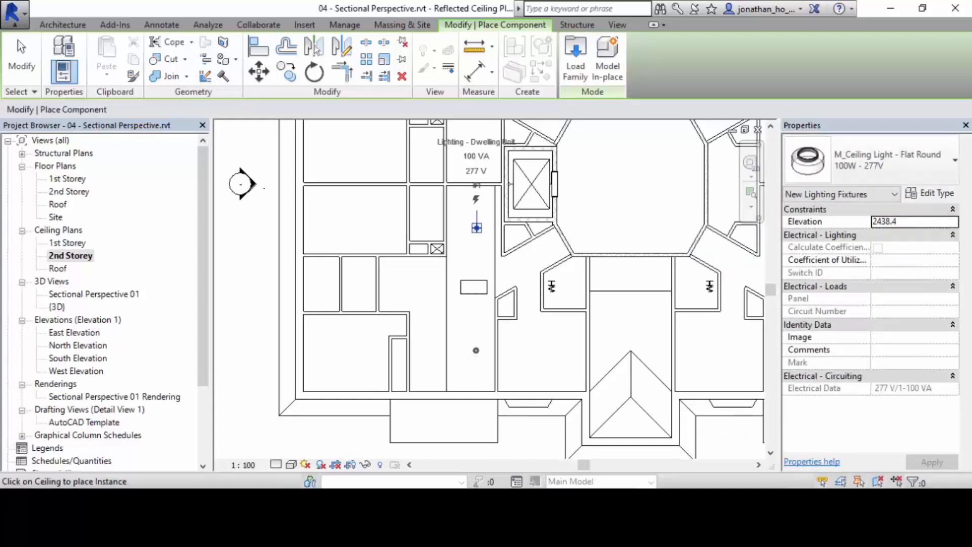
click(475, 349)
key(Escape)
key(Escape)
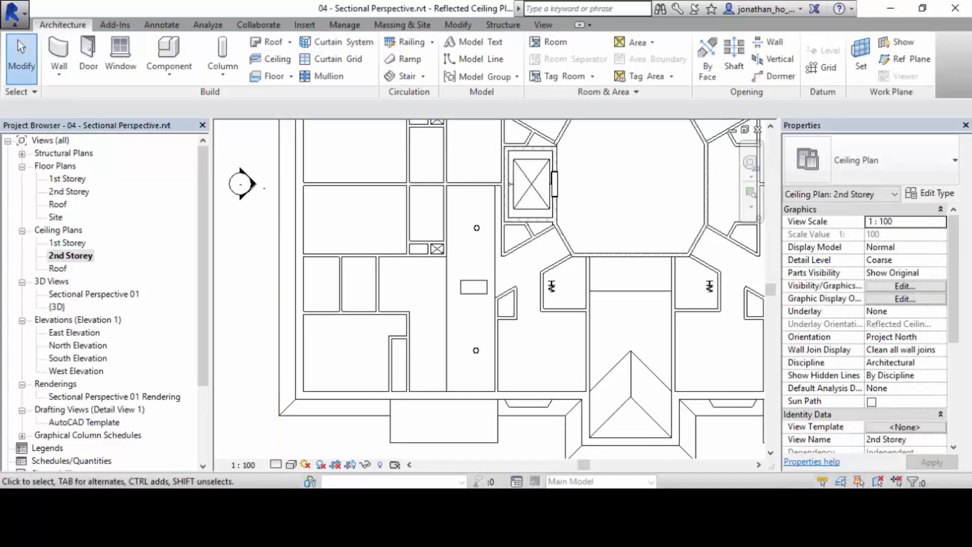
Rotate the linear box light 90 degrees so its long side runs along the ceiling strip.
scroll(455, 294, up, 3)
click(502, 276)
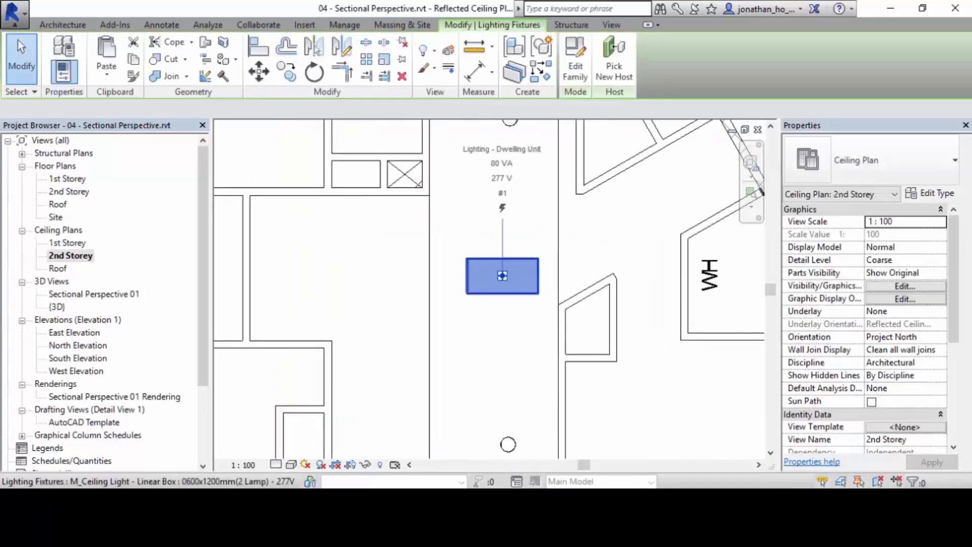
key(r)
key(o)
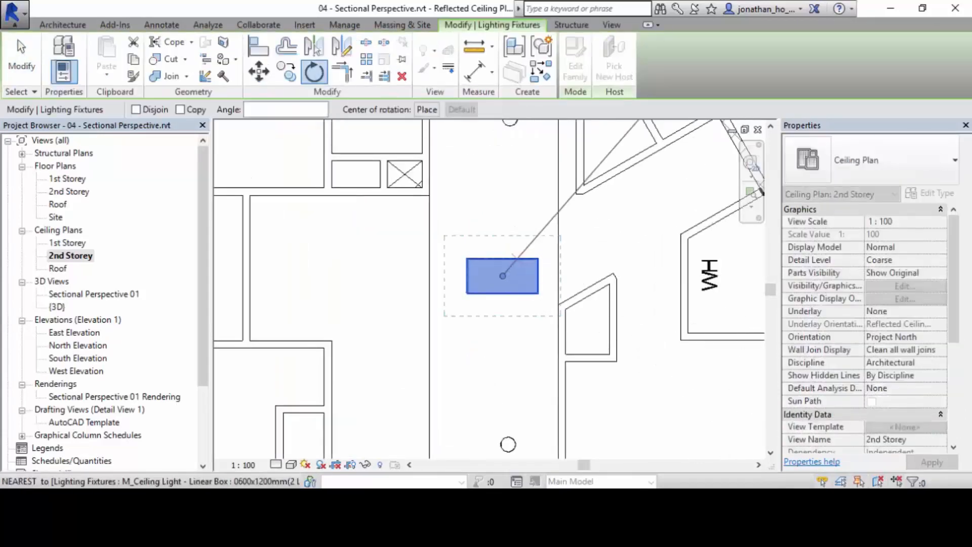
click(756, 276)
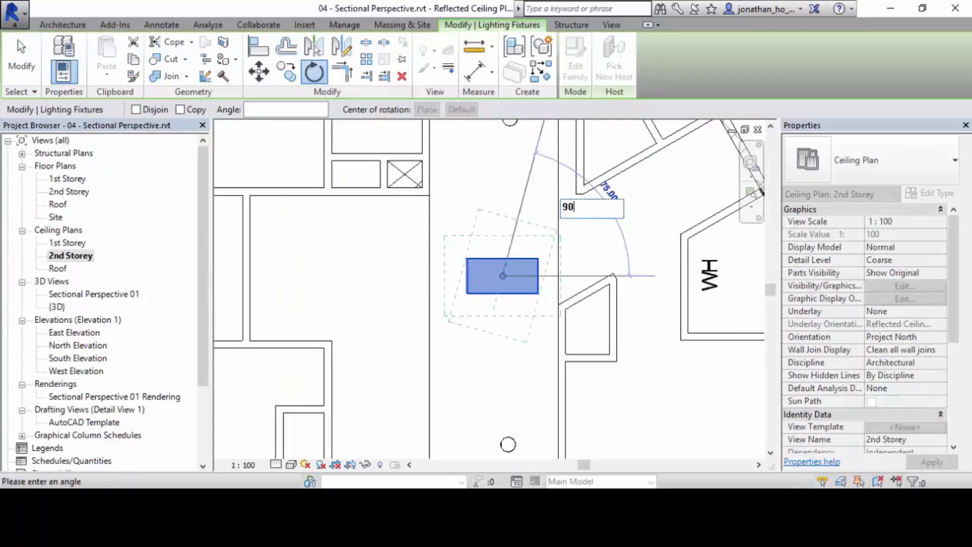
click(504, 223)
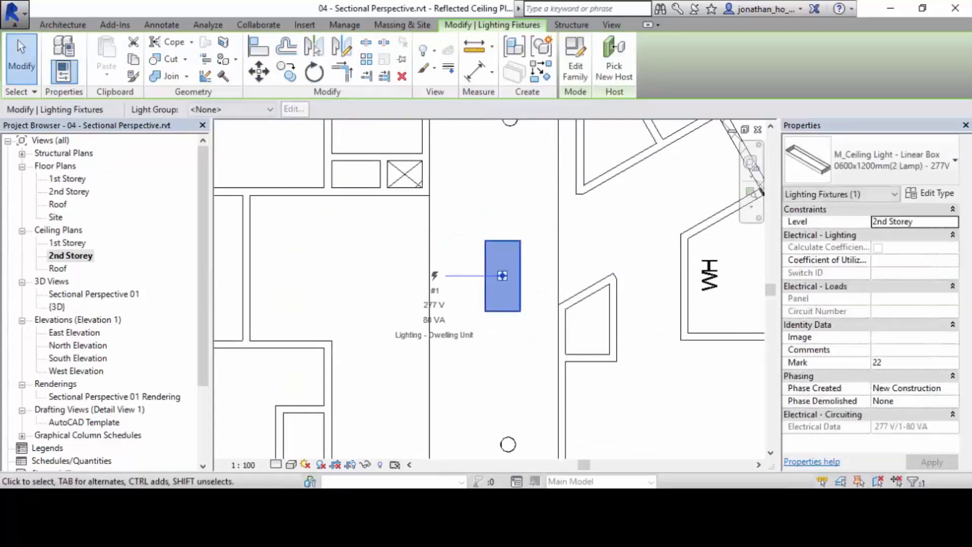
Move the linear box light sideways to line it up with the two round ceiling lights.
scroll(563, 294, down, 3)
scroll(513, 320, up, 4)
click(258, 72)
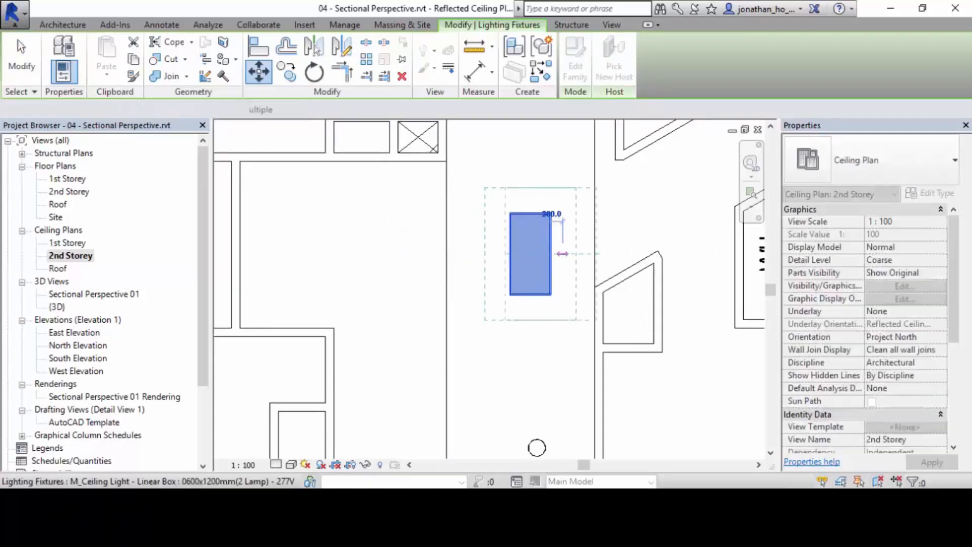
click(563, 253)
scroll(628, 230, down, 2)
scroll(582, 244, up, 2)
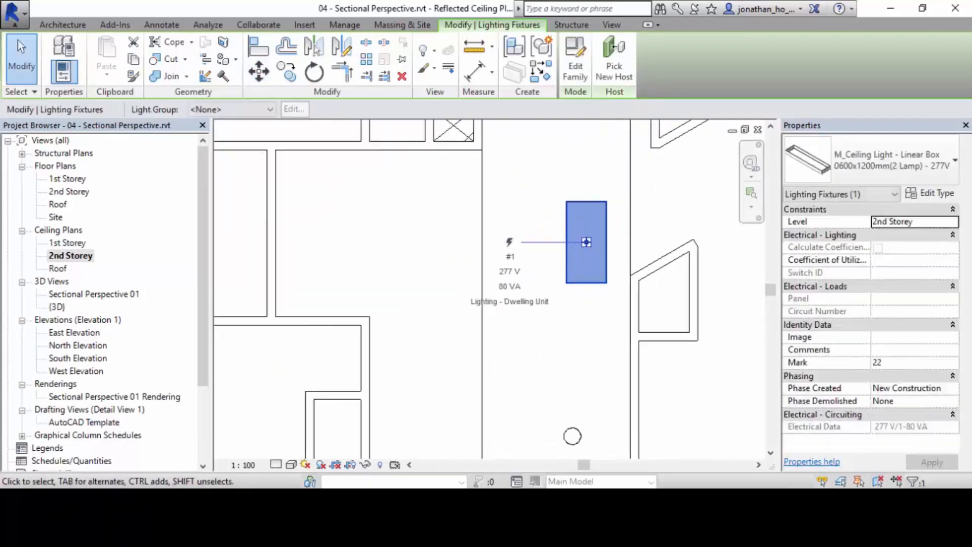
key(m)
key(v)
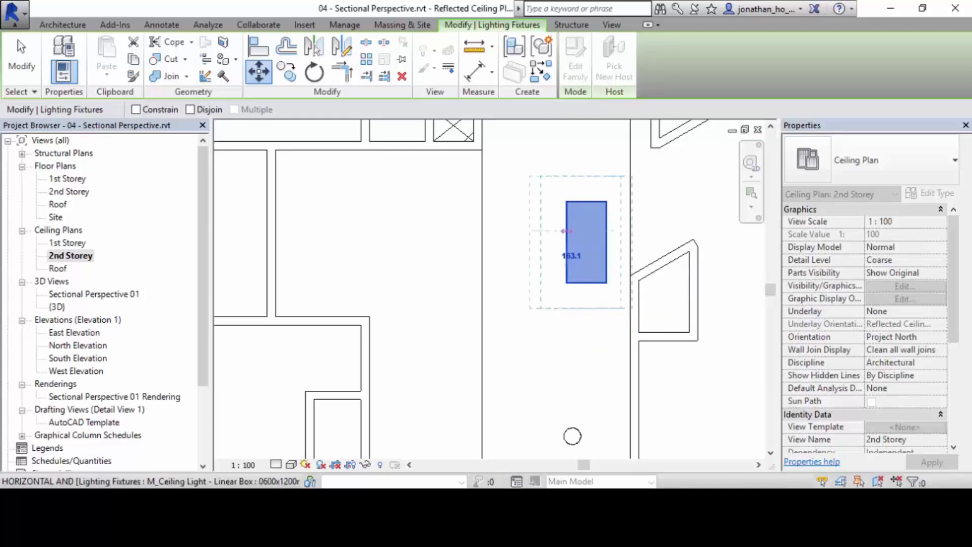
click(567, 231)
scroll(637, 228, down, 5)
key(Escape)
scroll(638, 227, down, 1)
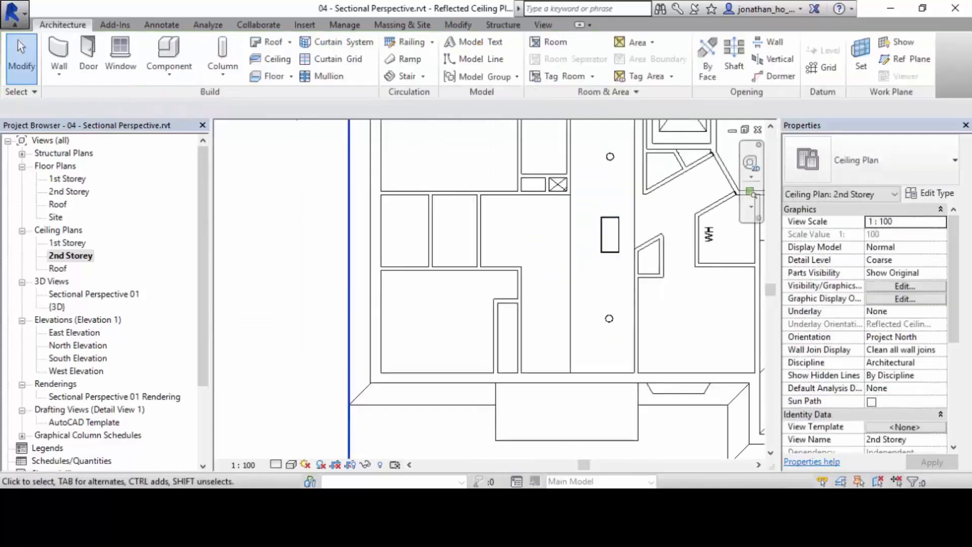
scroll(637, 227, down, 1)
middle_drag(637, 227, 539, 270)
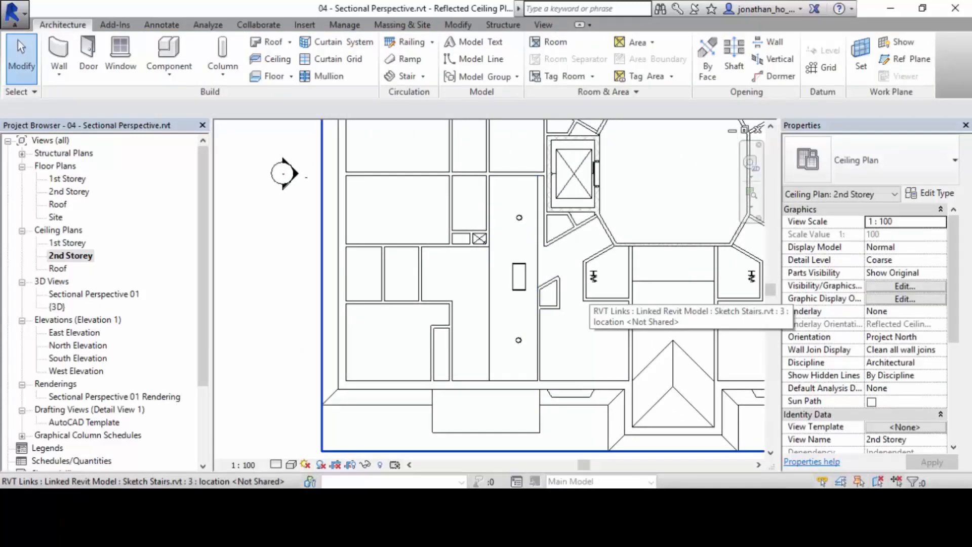
scroll(494, 319, up, 3)
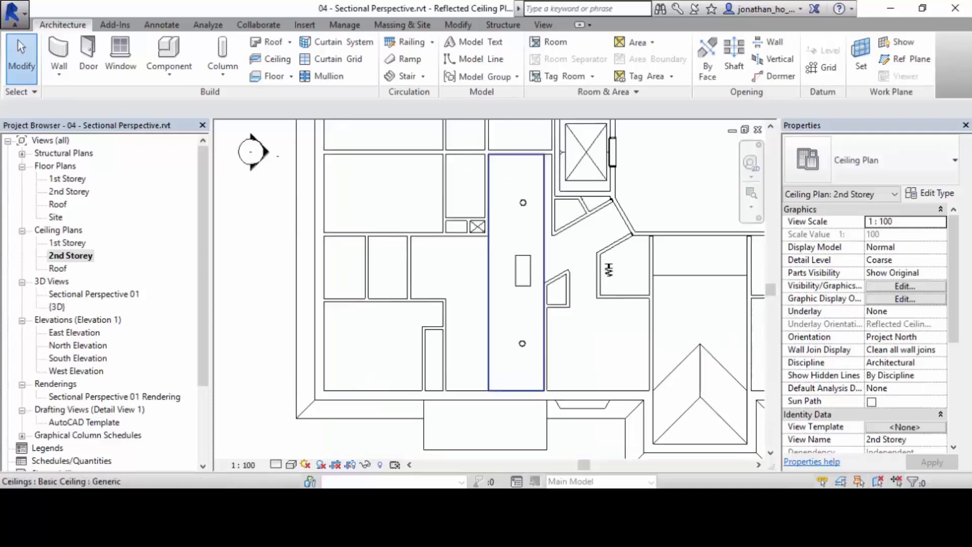
scroll(582, 237, down, 1)
middle_drag(582, 237, 576, 260)
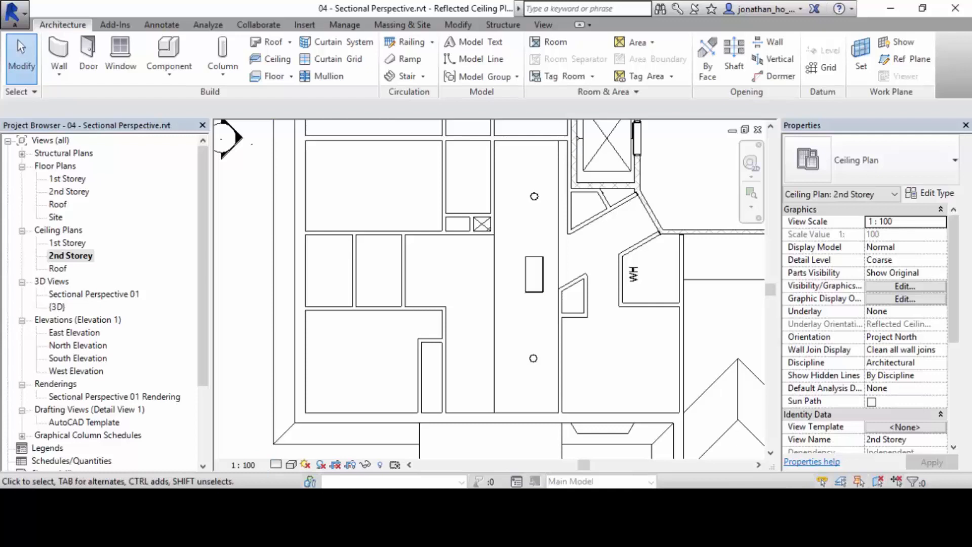
Open the Sectional Perspective 01 view and examine the linear box and flat round lights under the 2nd Storey ceiling.
double_click(94, 294)
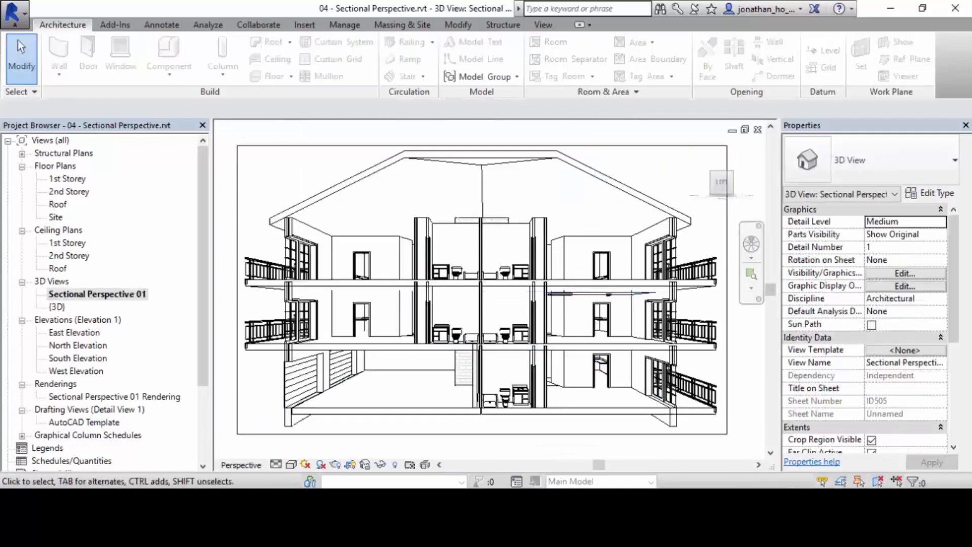
scroll(612, 288, up, 5)
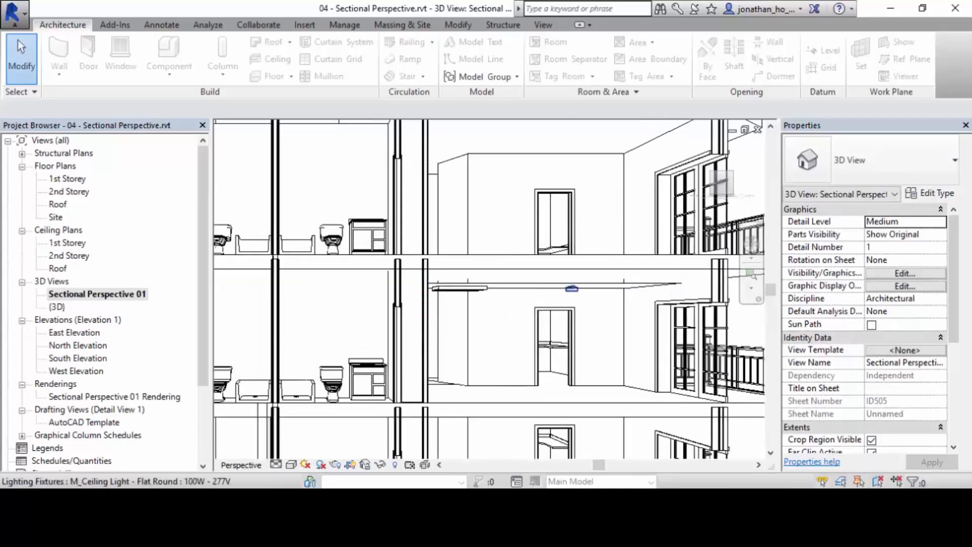
scroll(462, 298, down, 2)
scroll(571, 277, down, 1)
middle_drag(462, 297, 431, 284)
scroll(575, 282, up, 1)
scroll(436, 281, up, 1)
scroll(435, 281, down, 1)
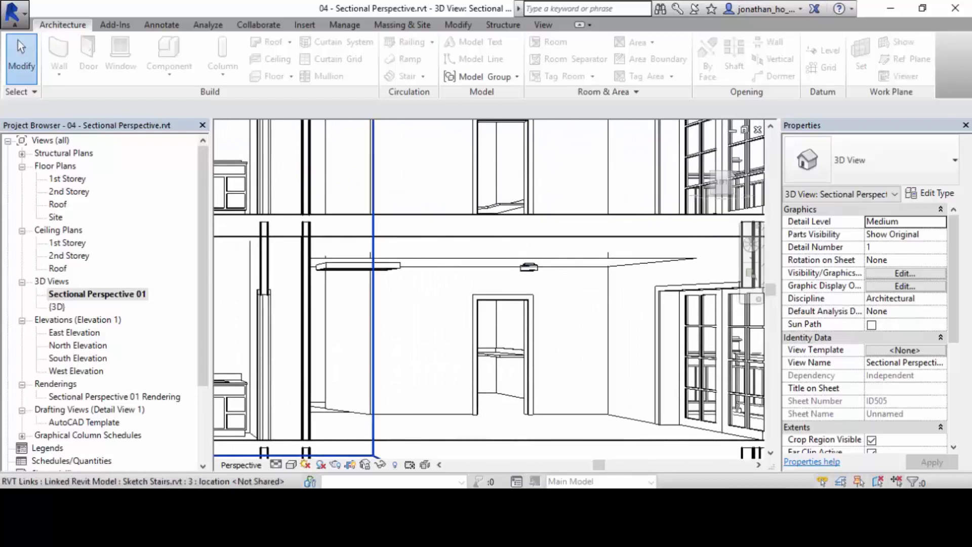
drag(292, 236, 446, 299)
drag(474, 238, 581, 304)
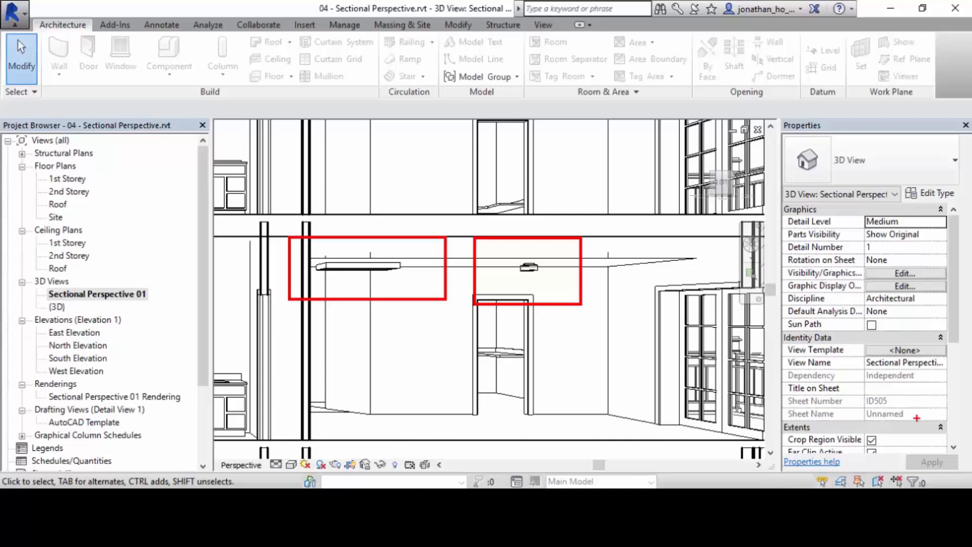
scroll(490, 292, down, 12)
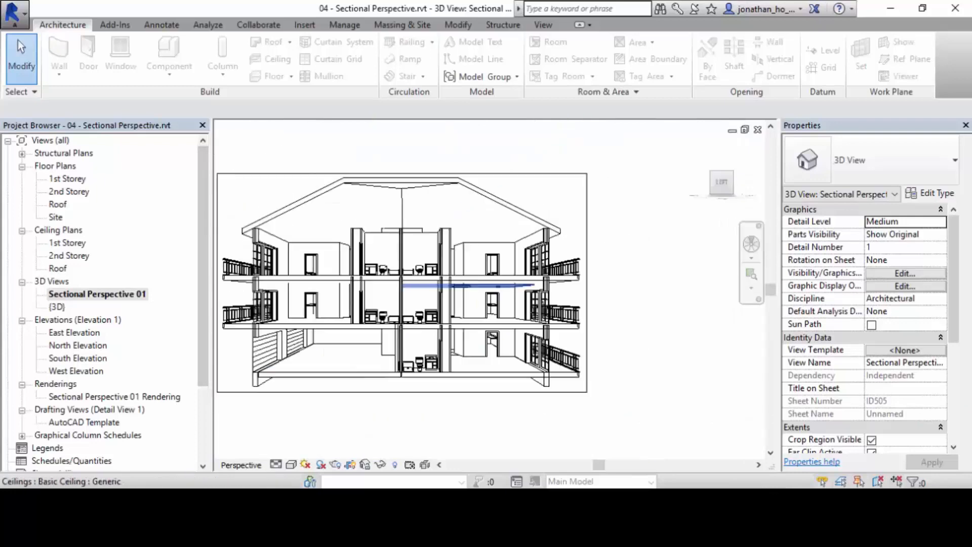
middle_drag(489, 292, 513, 285)
scroll(530, 269, up, 3)
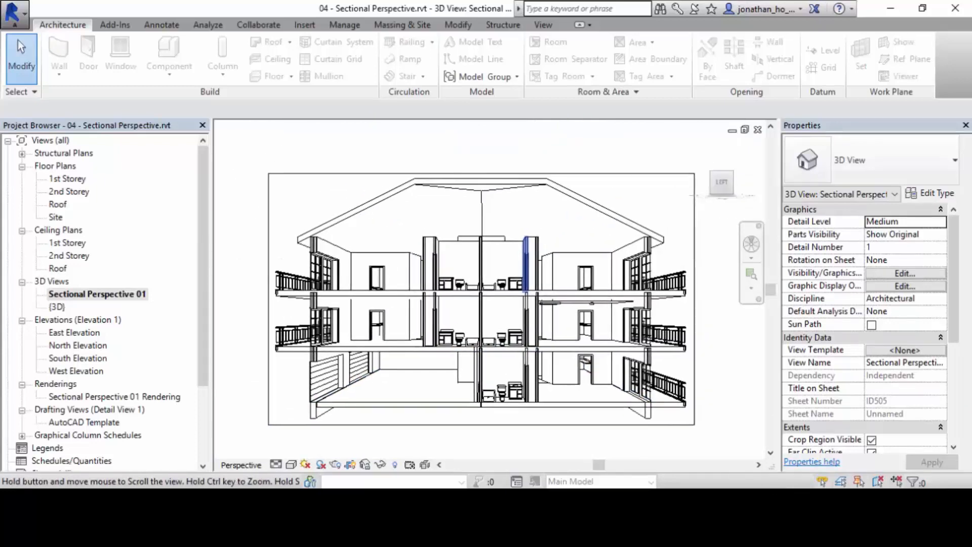
scroll(605, 314, up, 5)
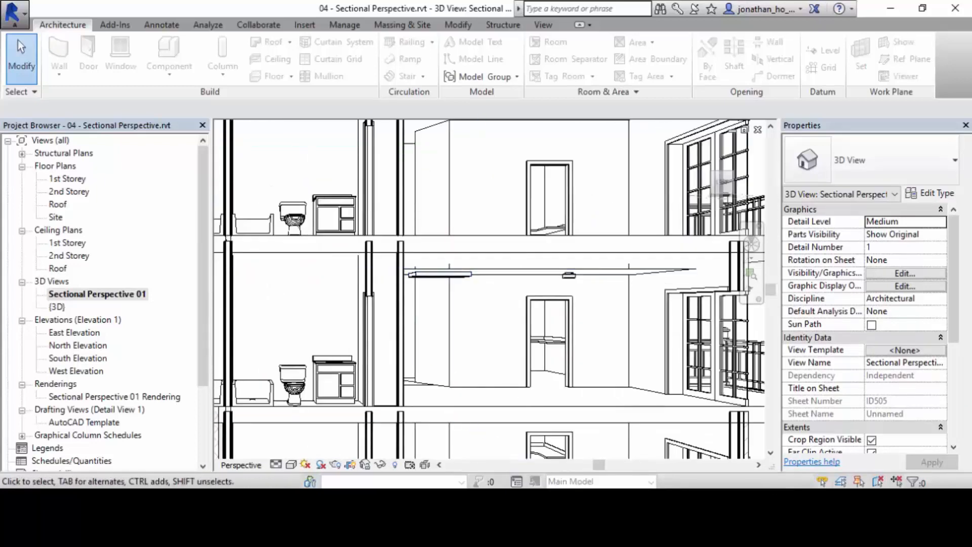
Render the Sectional Perspective 01 view at Medium quality with the Exterior: Artificial only lighting scheme.
scroll(554, 329, down, 7)
scroll(542, 329, up, 1)
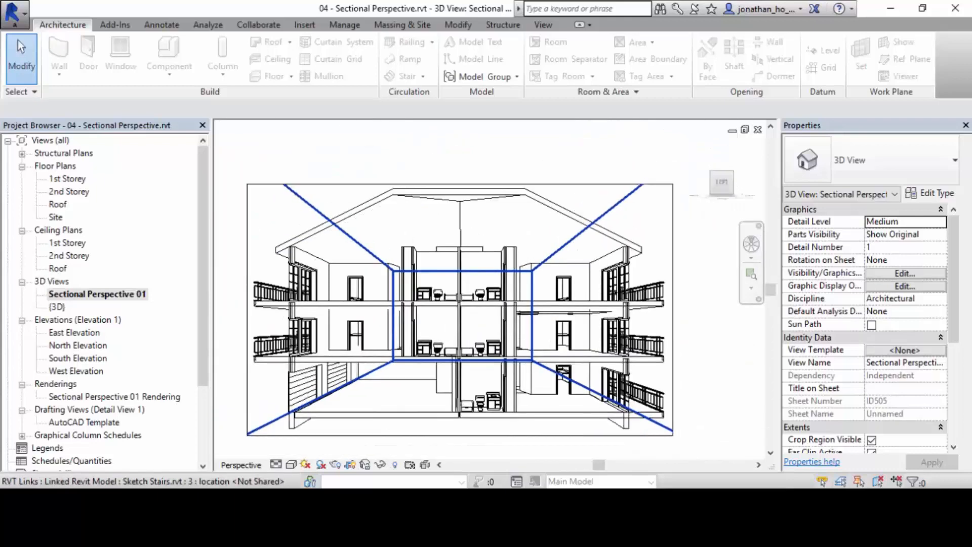
scroll(473, 354, up, 1)
middle_drag(473, 355, 512, 345)
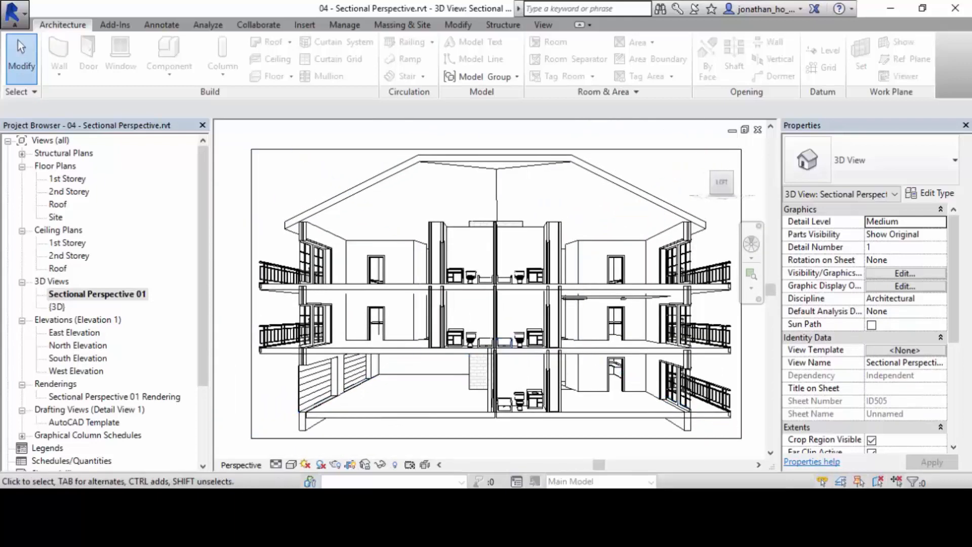
click(543, 24)
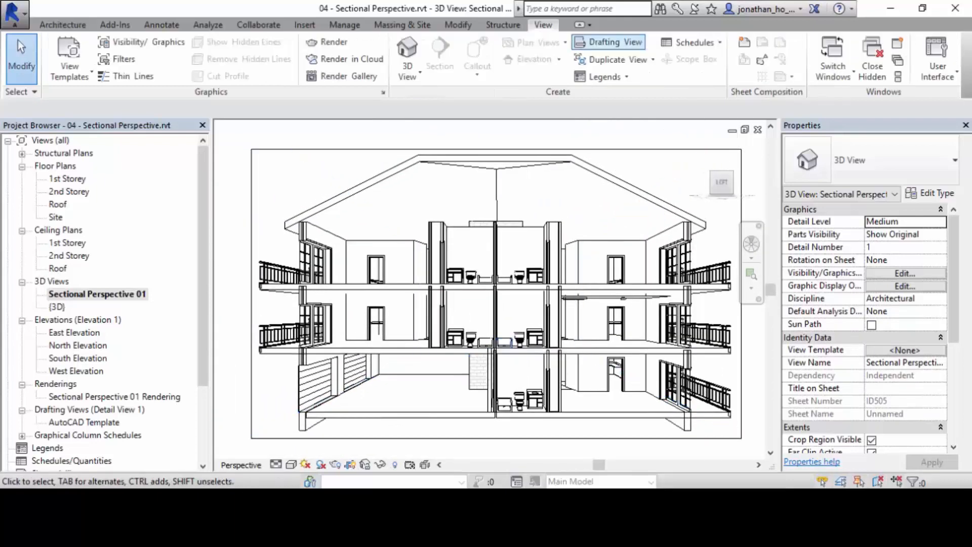
click(327, 42)
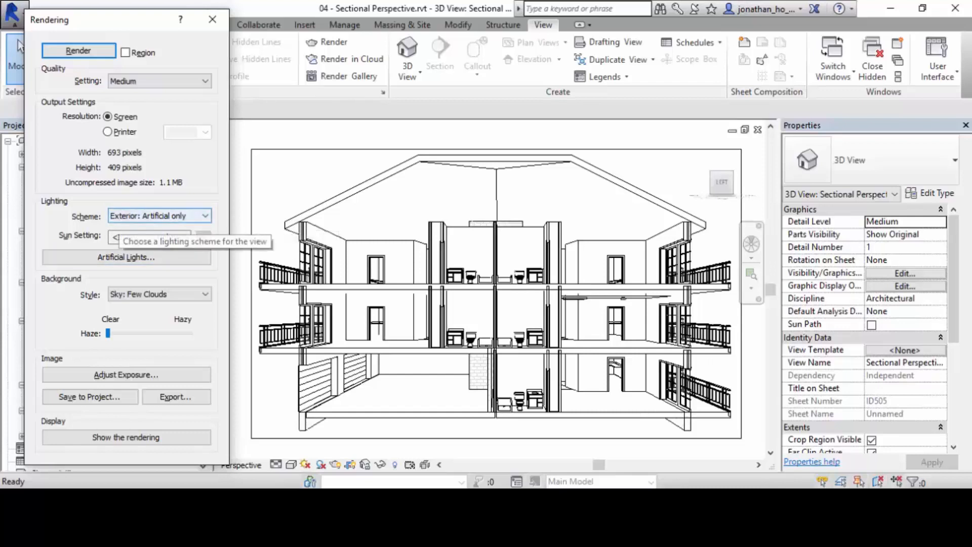
click(78, 50)
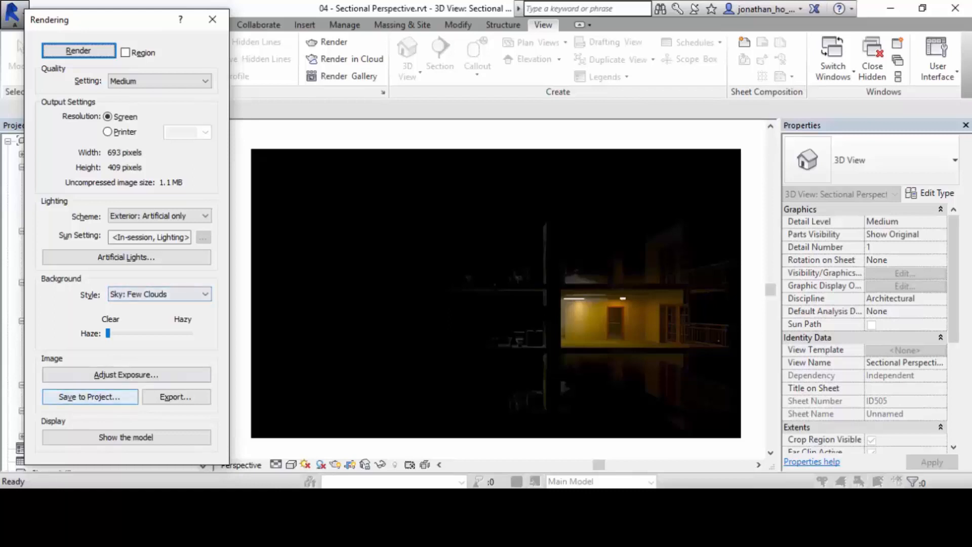
Brighten the rendered image by lowering its exposure value to 6.23 in Exposure Control and applying the change.
click(125, 374)
drag(719, 43, 89, 80)
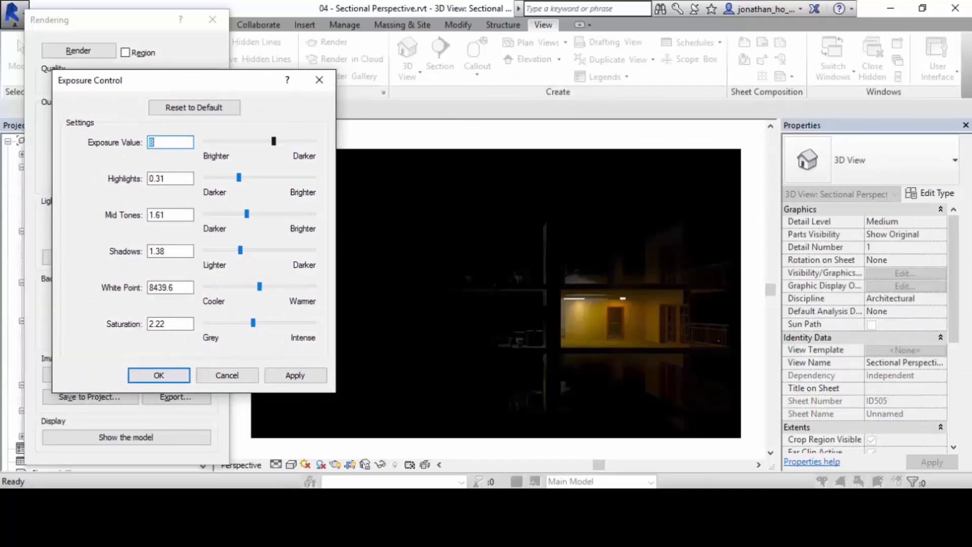
drag(273, 141, 265, 141)
click(295, 375)
click(295, 375)
click(295, 375)
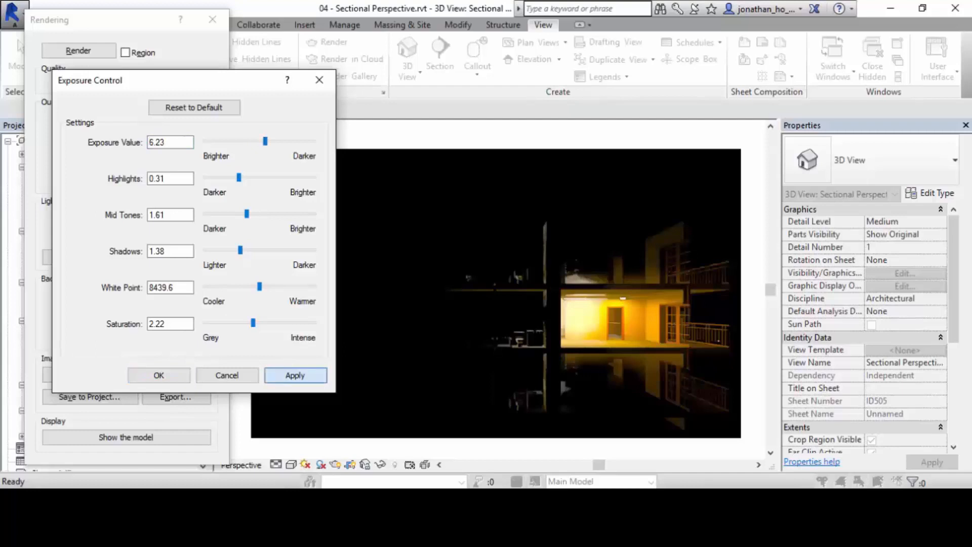
Set the rendering's highlights to 0.25, white point to 8954.4 and saturation to 2.55, and apply these exposure settings.
mouse_move(238, 177)
mouse_down()
mouse_move(217, 177)
mouse_move(231, 177)
mouse_up()
click(295, 375)
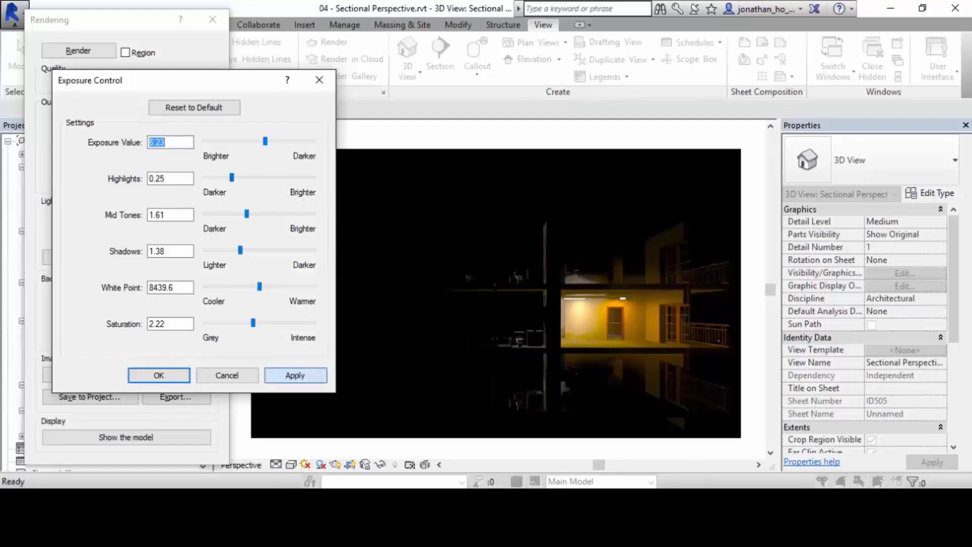
click(296, 375)
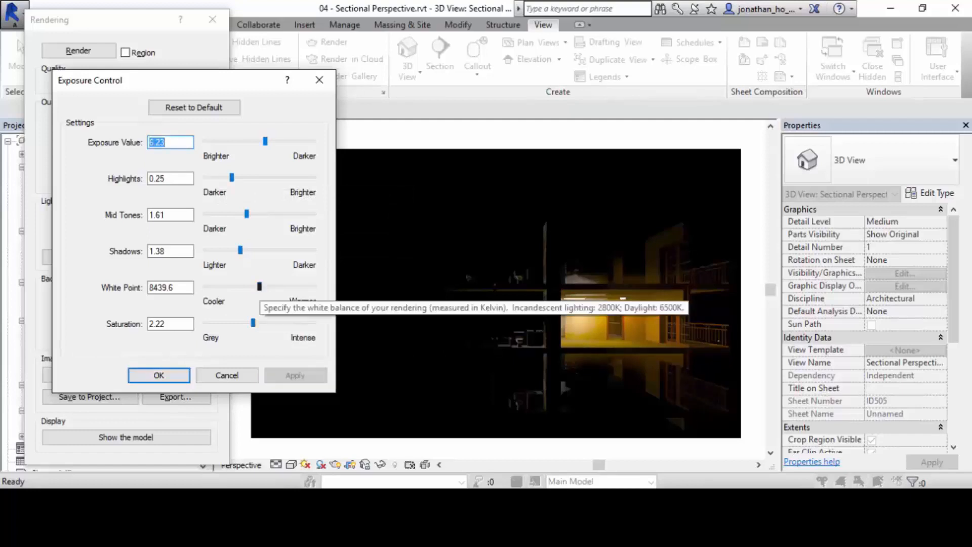
drag(259, 286, 263, 286)
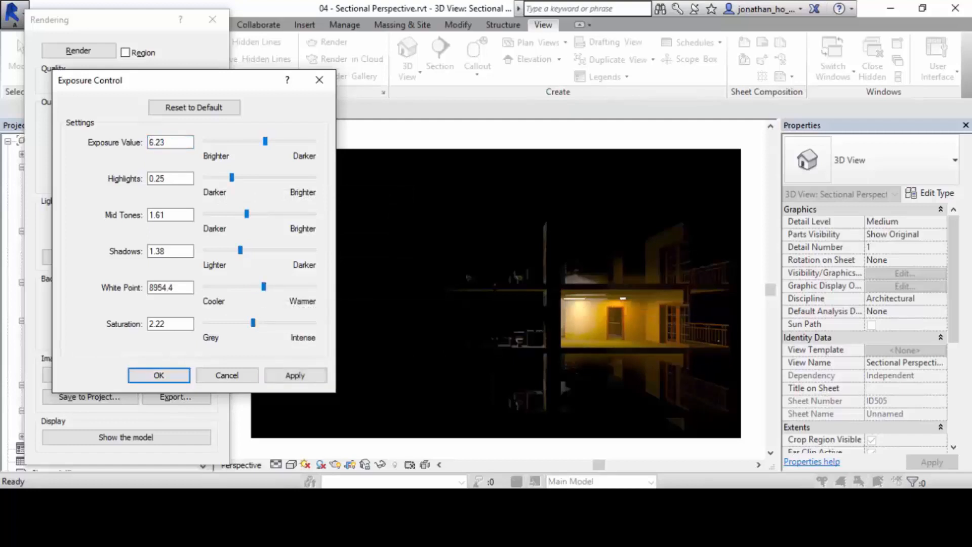
drag(253, 322, 260, 322)
click(295, 375)
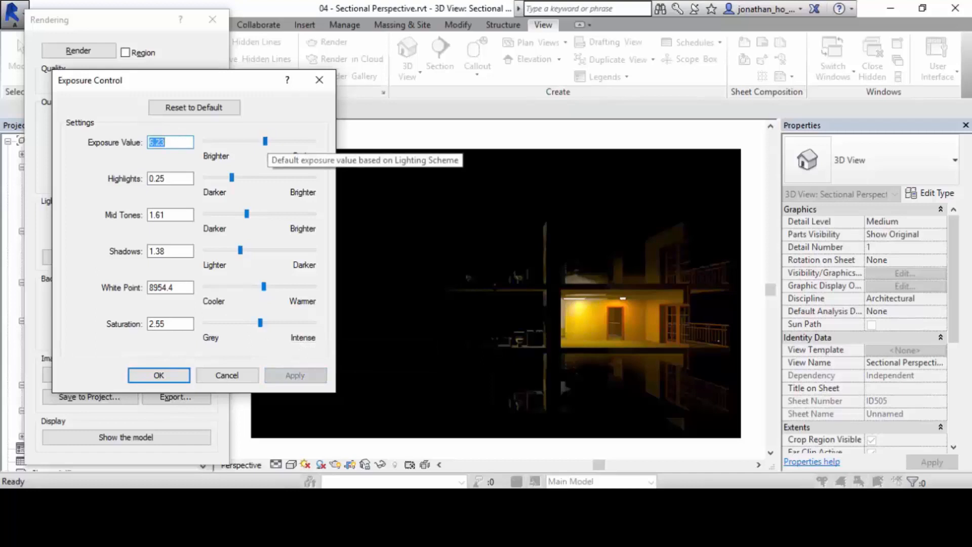
Lower the exposure value to 4.65, apply it to the rendering, and close Exposure Control.
drag(265, 141, 257, 140)
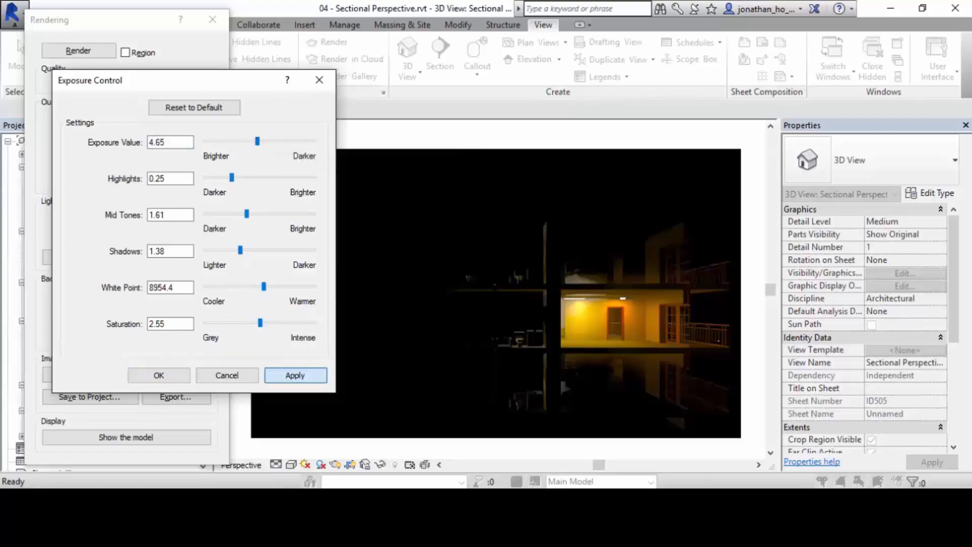
click(295, 375)
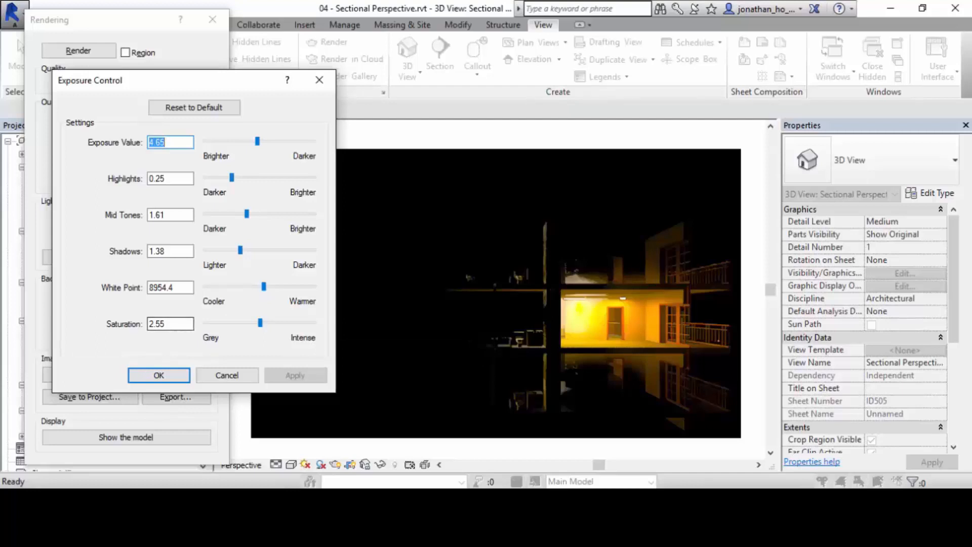
click(227, 375)
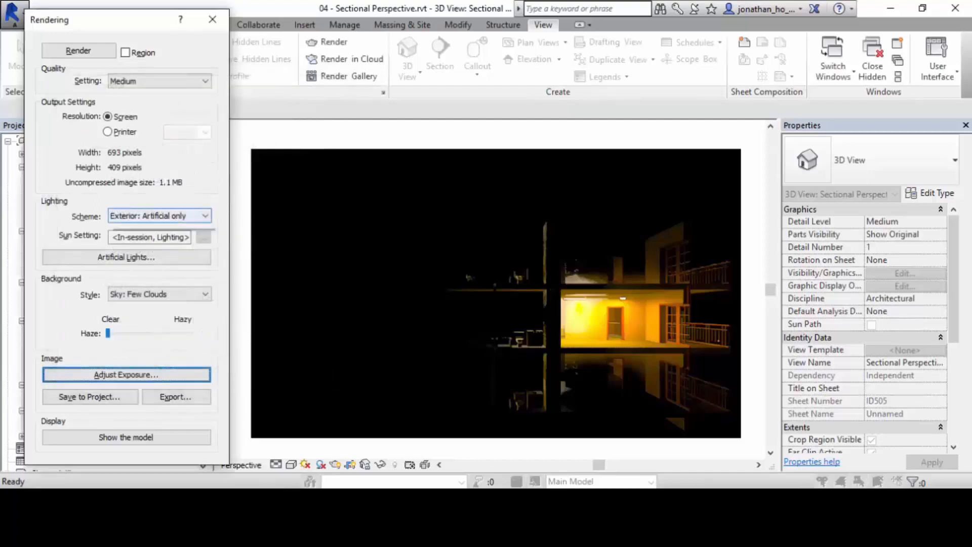
Change the lighting scheme to Interior: Artificial only and render the view again.
click(160, 216)
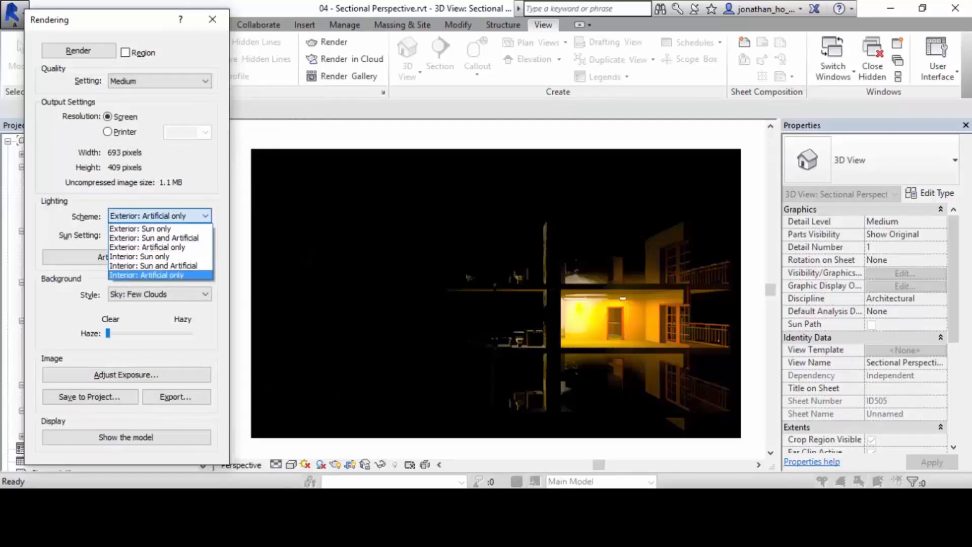
key(Return)
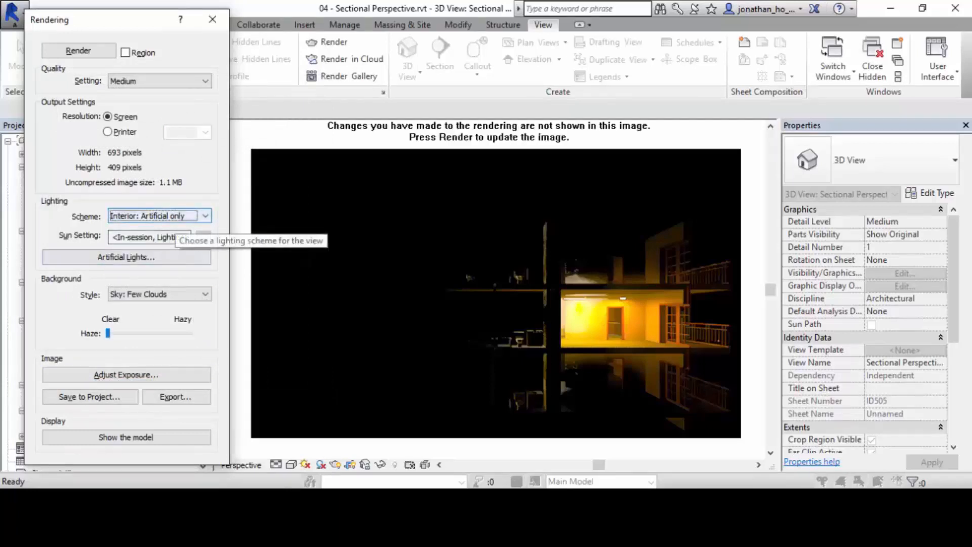
click(79, 51)
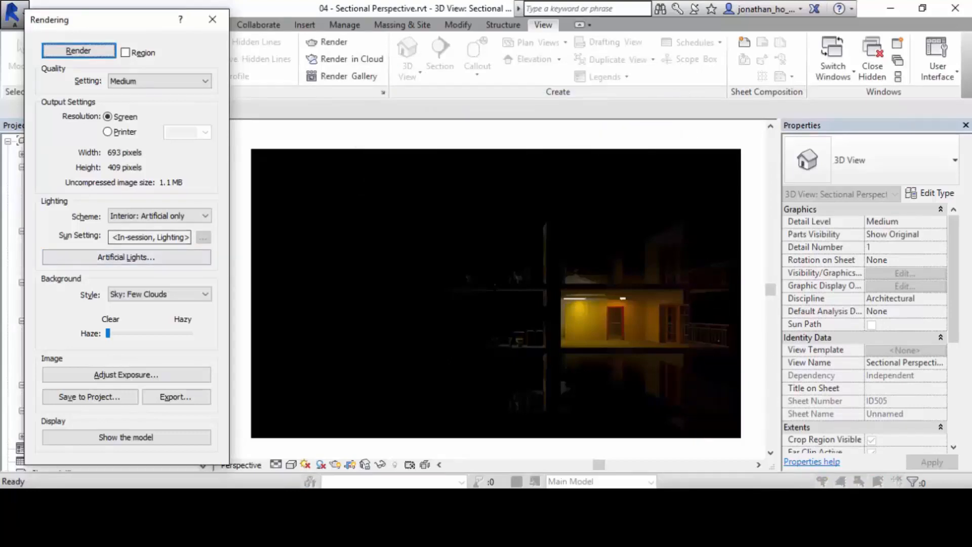
Brighten the new interior-lit rendering by setting its exposure value to 5.36 and applying it.
click(126, 375)
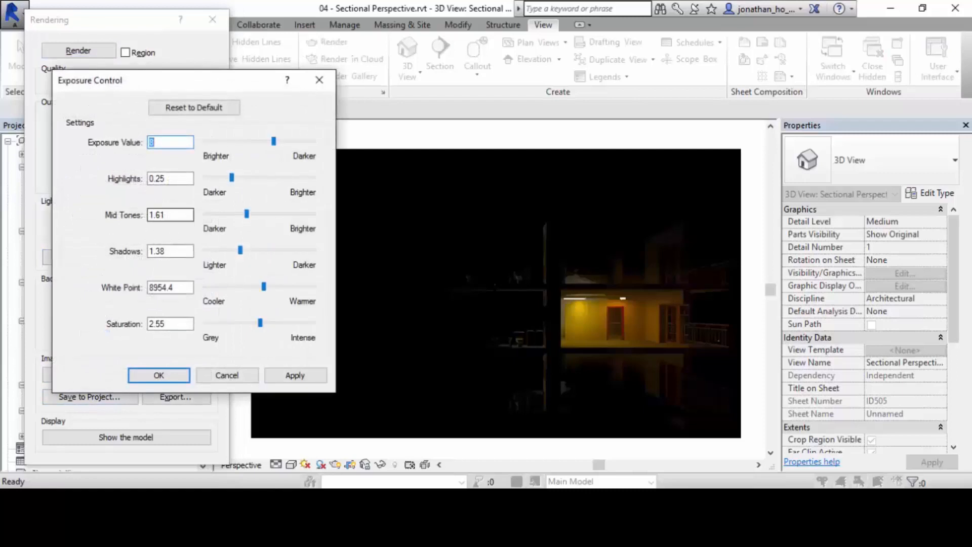
drag(273, 142, 261, 142)
click(295, 375)
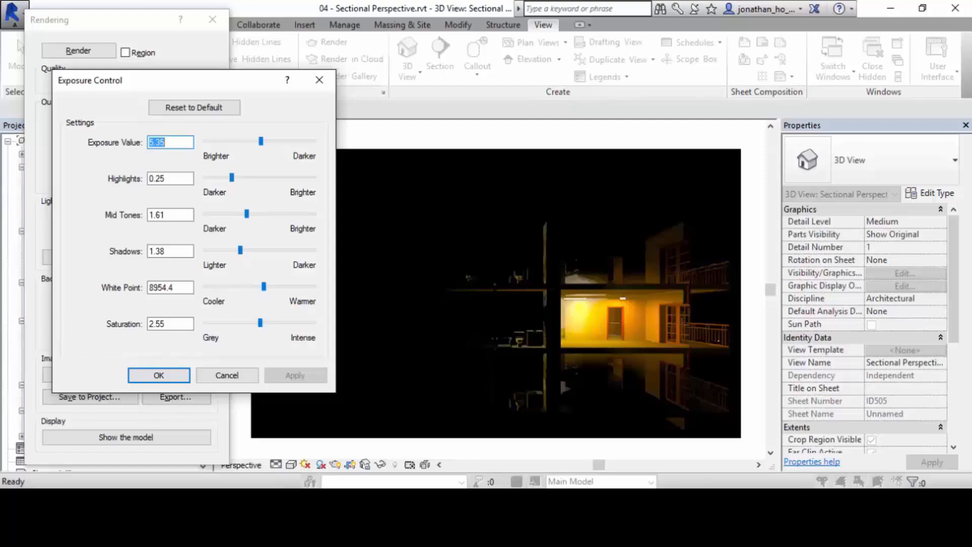
Accept the exposure settings and render at Best quality with printer resolution of 300 DPI.
key(Return)
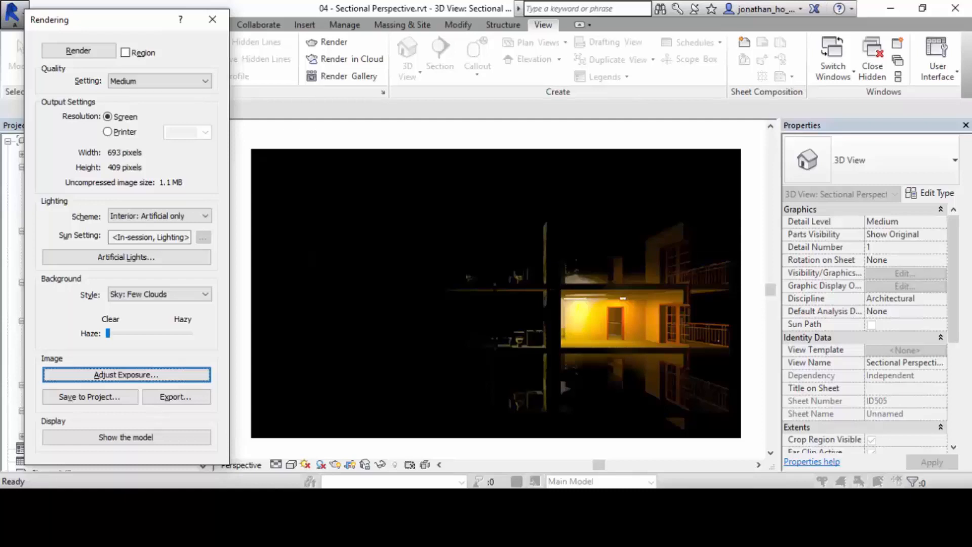
click(159, 81)
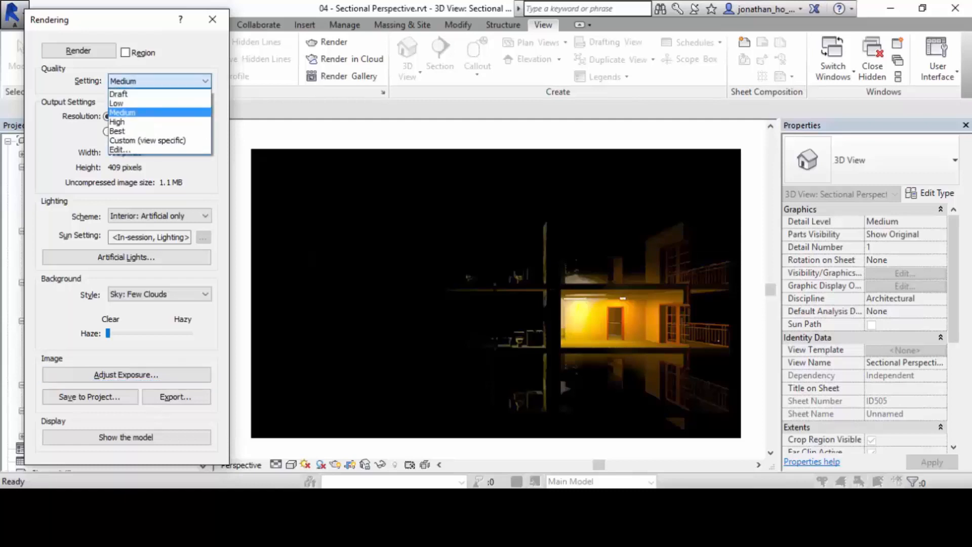
click(152, 131)
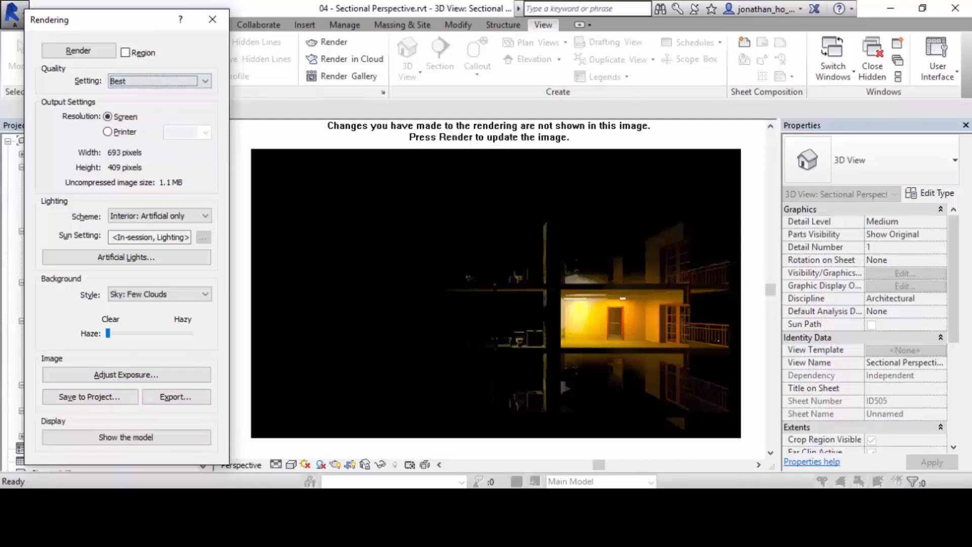
click(115, 132)
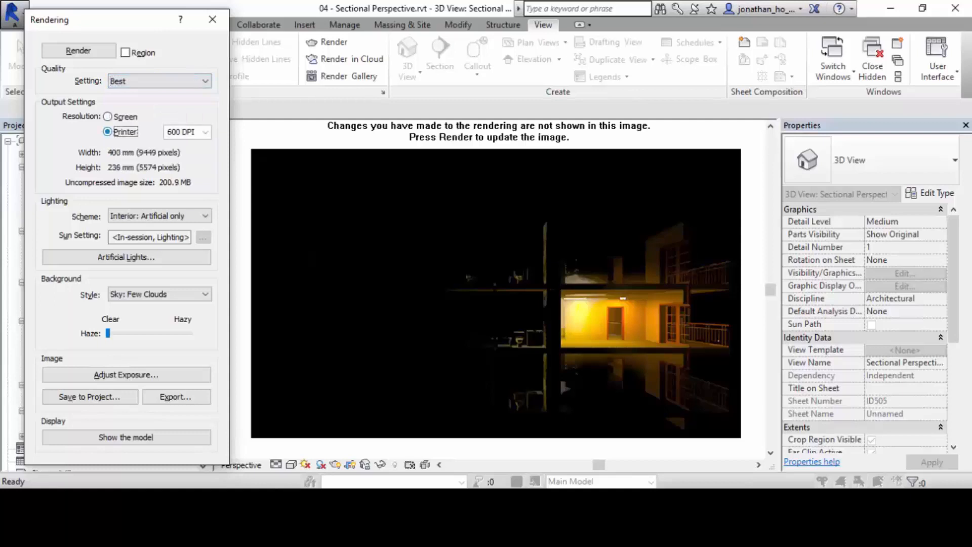
click(189, 132)
click(205, 132)
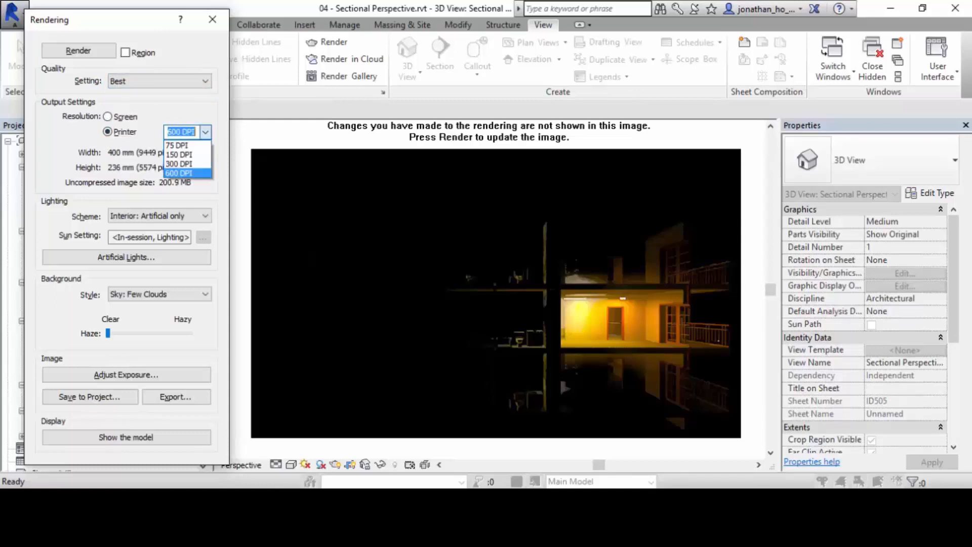
click(183, 164)
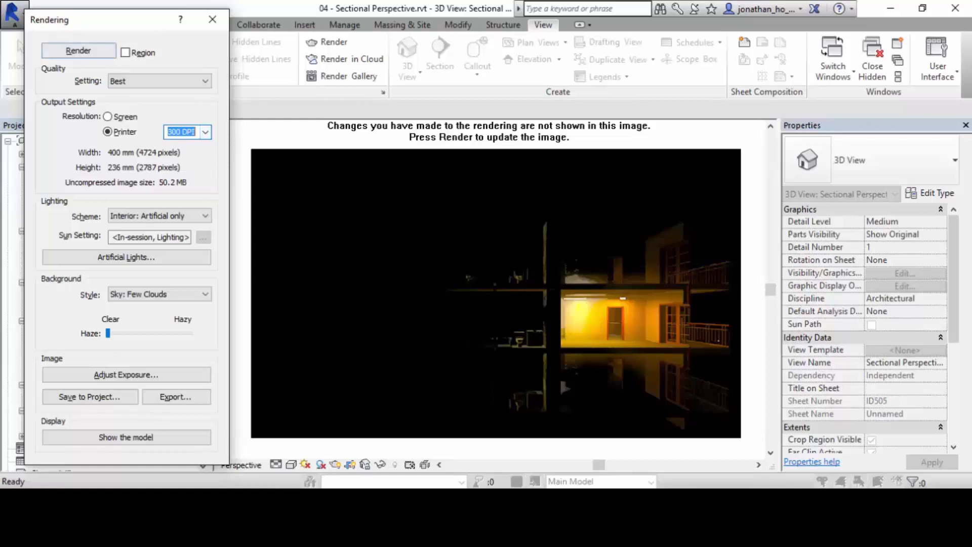
click(78, 50)
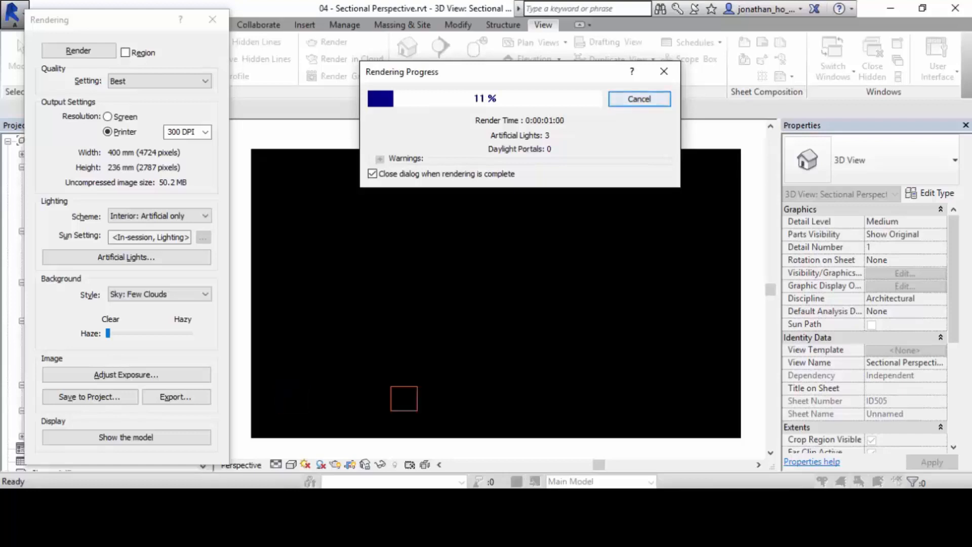
Stop the rendering in progress and close the Rendering dialog.
click(639, 99)
key(Return)
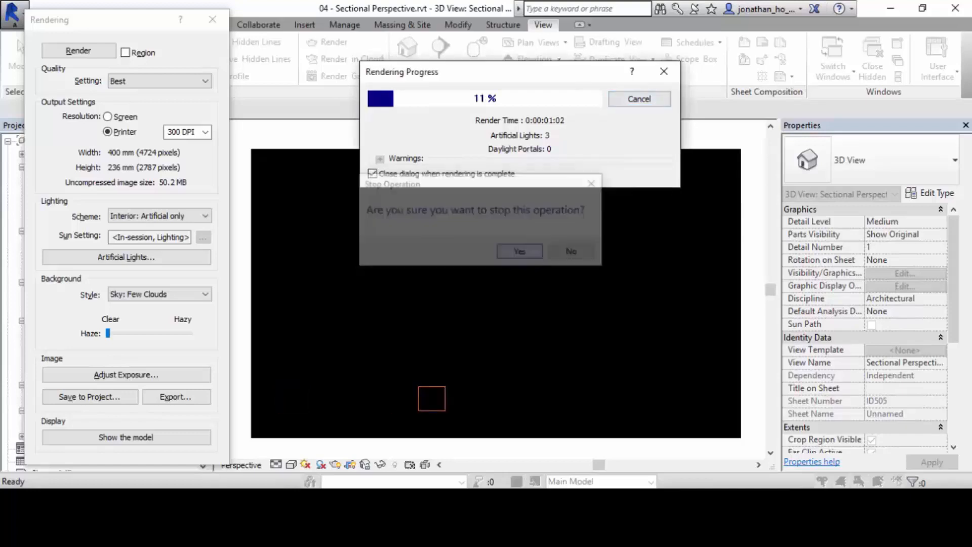
click(212, 19)
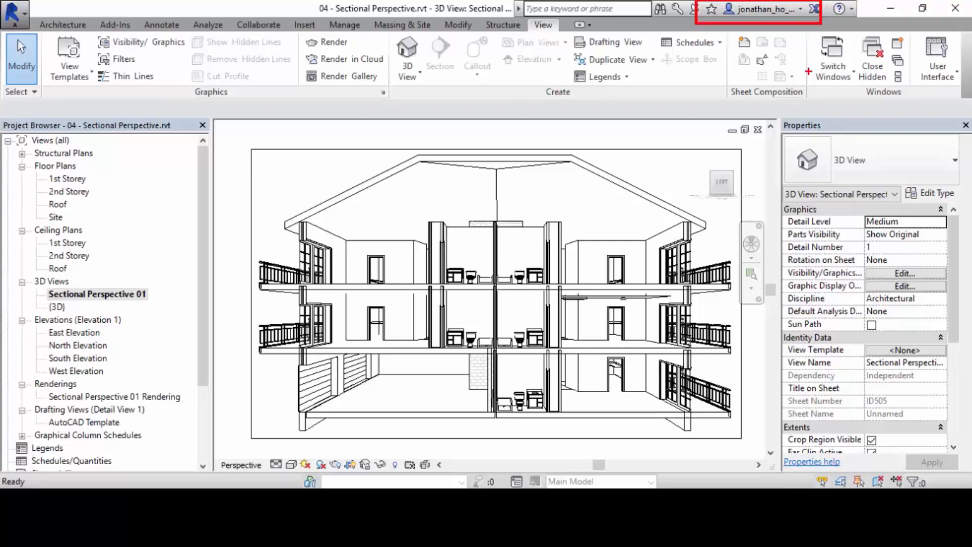
Sign out of the current Autodesk account and bring up the Autodesk 360 sign-in form.
click(762, 9)
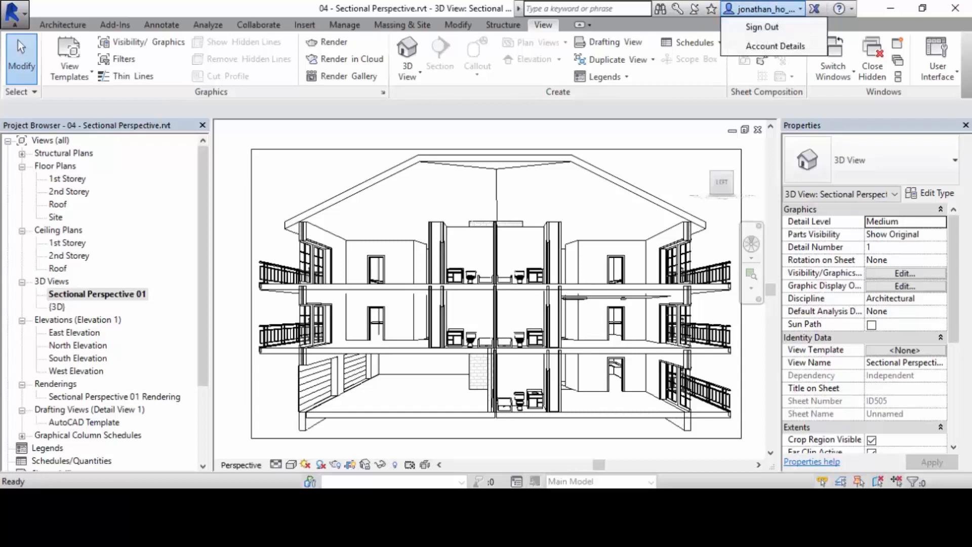
click(762, 27)
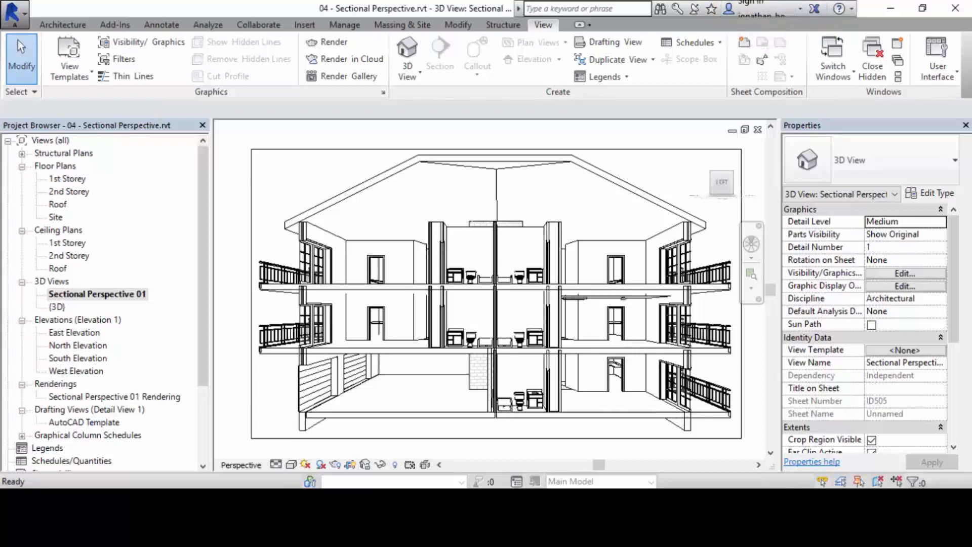
click(762, 9)
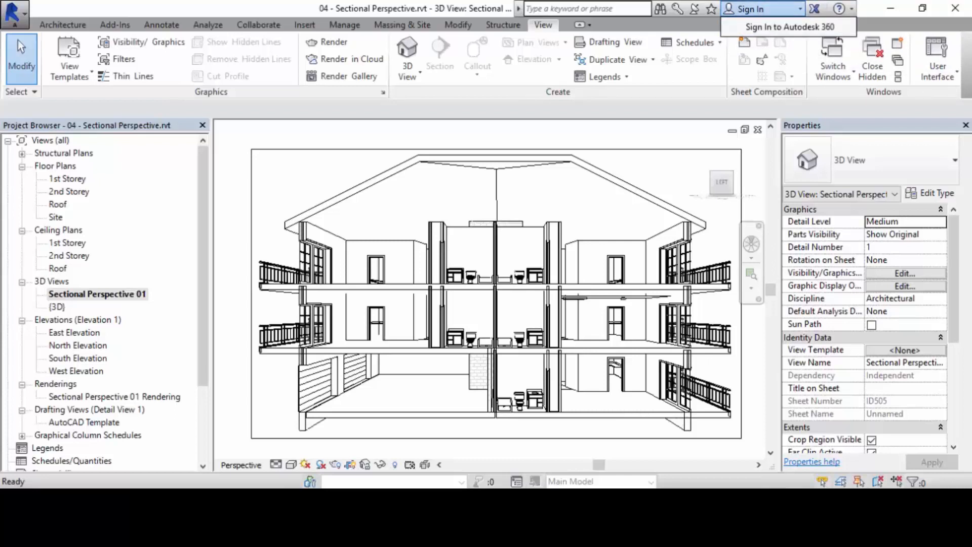
click(789, 27)
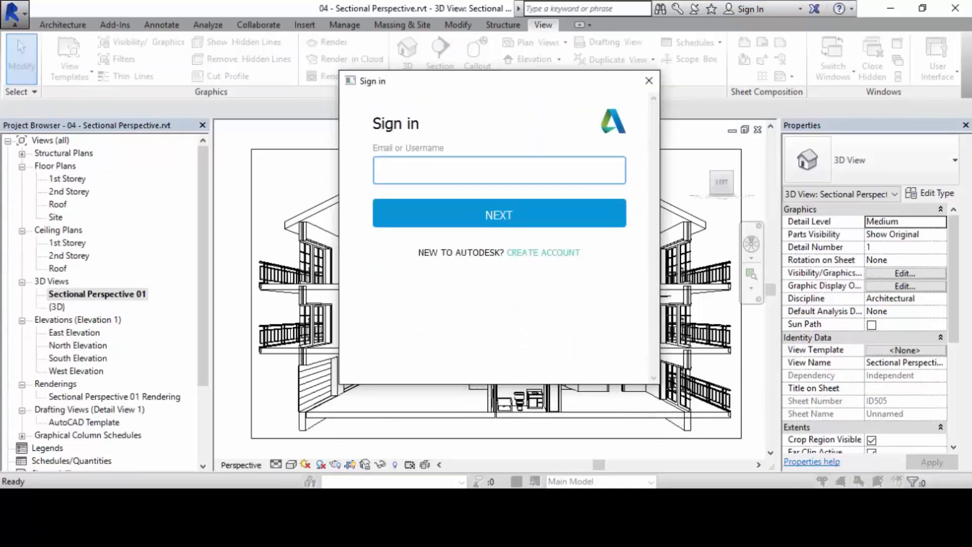
Enter the account's e-mail address in the sign-in form and continue to the password entry.
drag(497, 239, 589, 264)
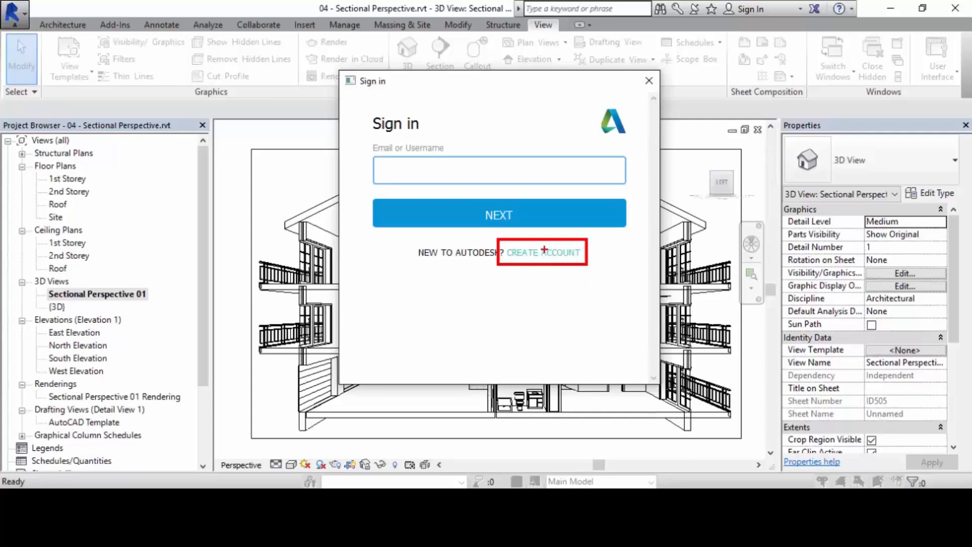
key(Escape)
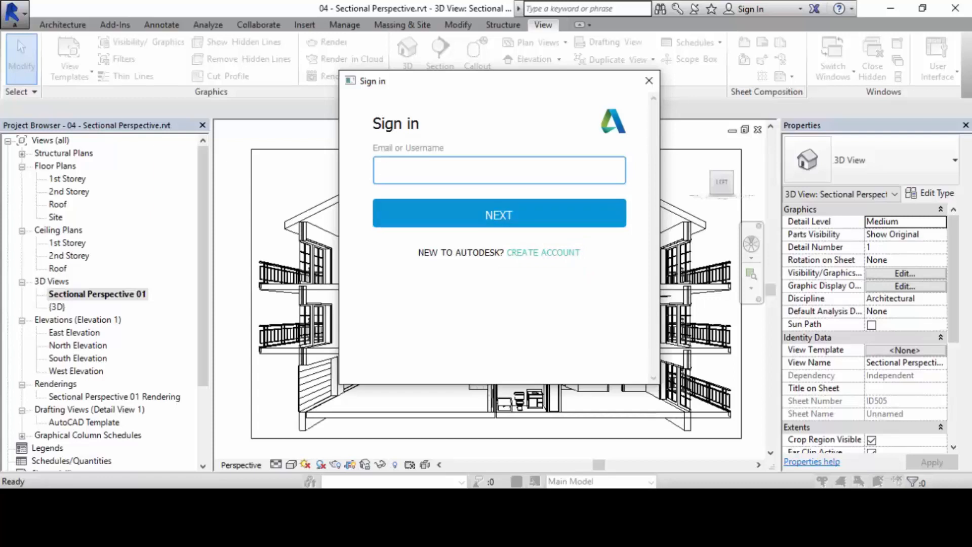
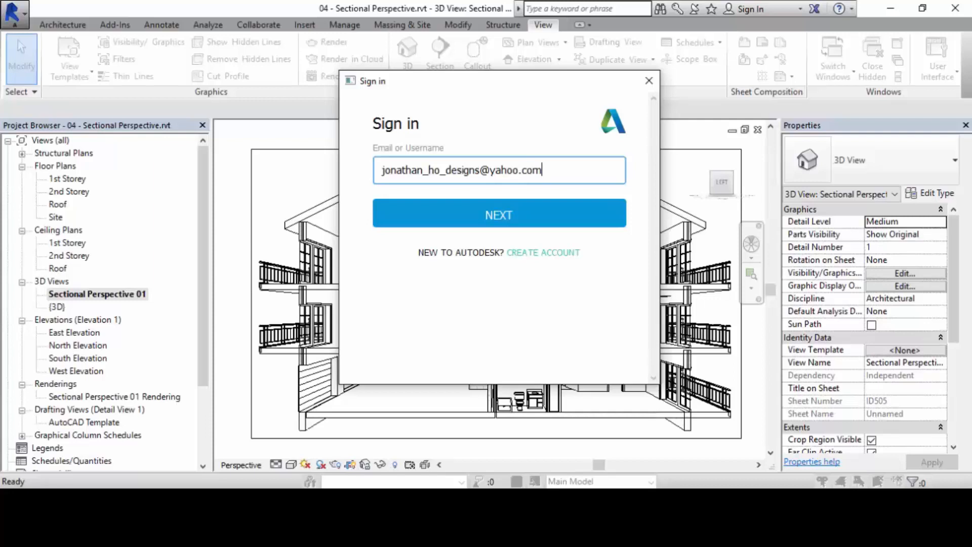
key(Return)
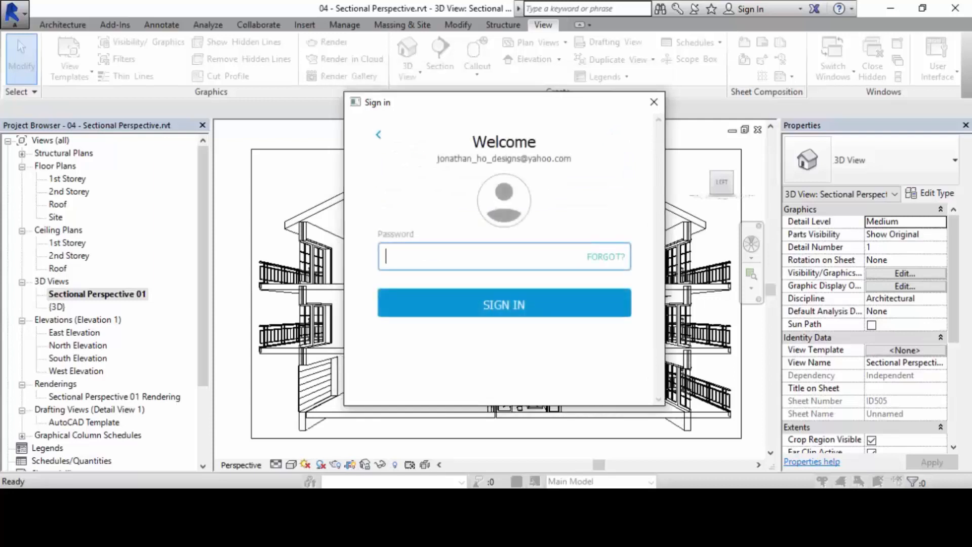
Enter the account password and sign in to Autodesk 360.
text(••••••)
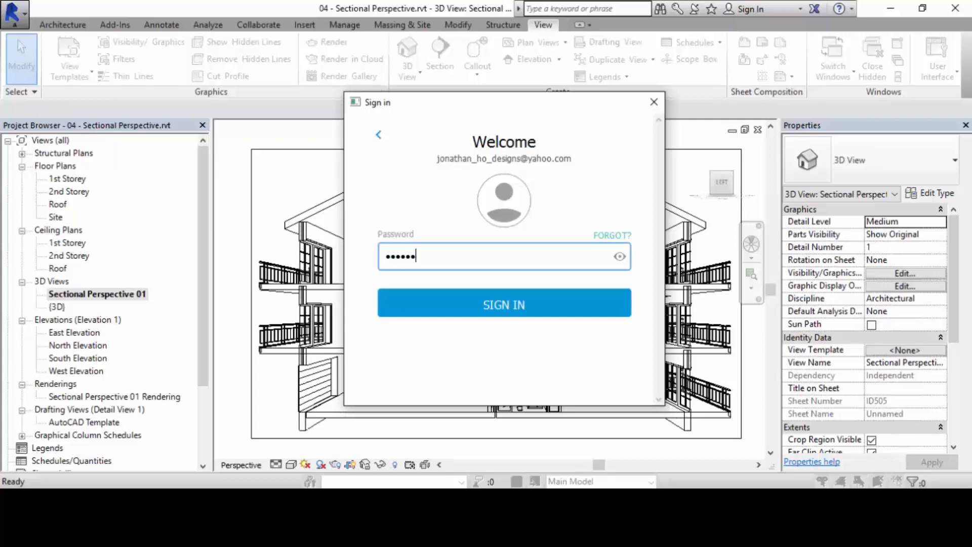
key(Return)
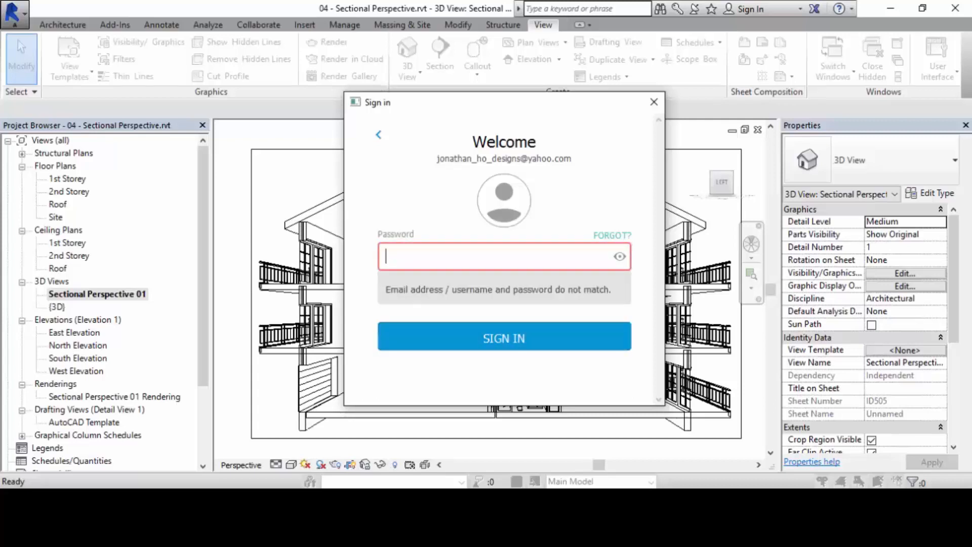
text(••••••••••••)
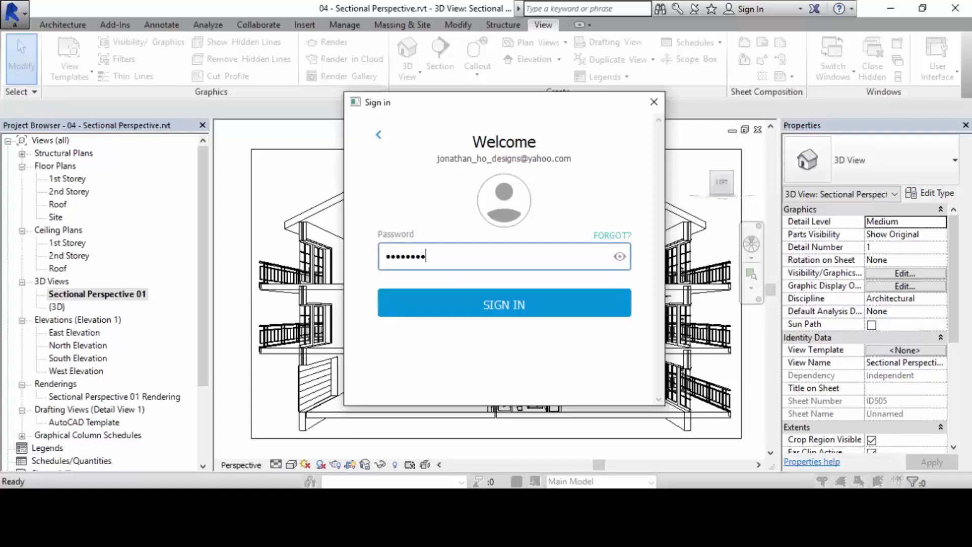
text(•)
key(Return)
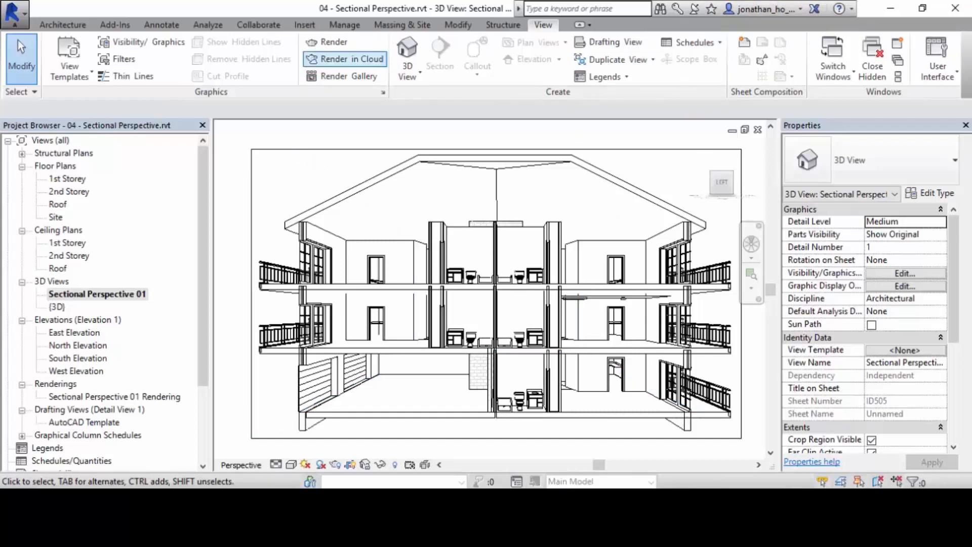
Start Render in Cloud for Sectional Perspective 01 and continue past the welcome message to the render settings.
click(344, 58)
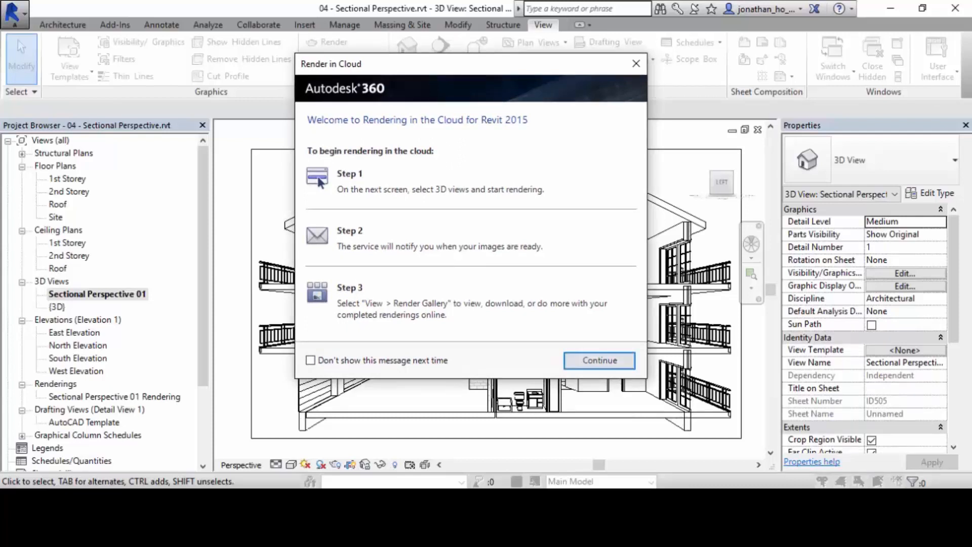
drag(470, 64, 453, 48)
click(582, 345)
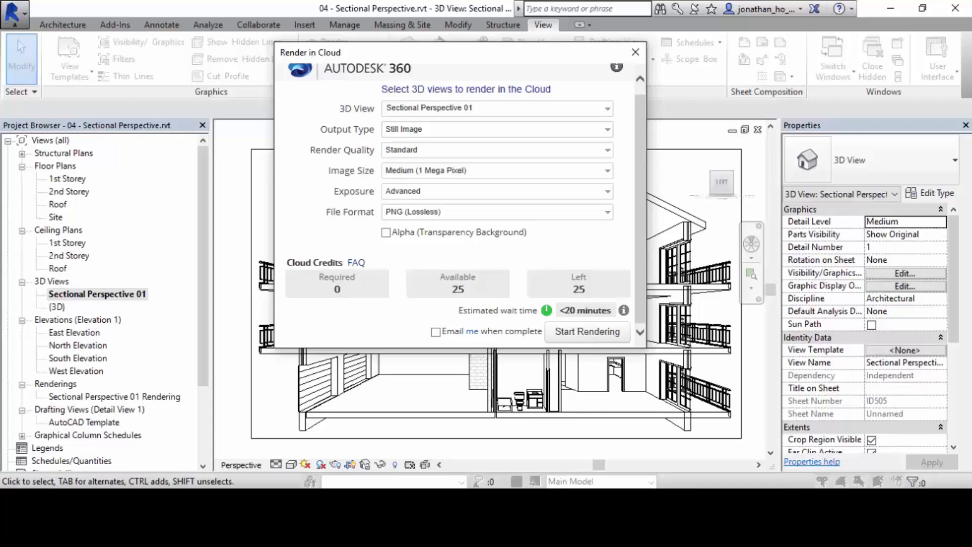
Check the image size and exposure choices for the cloud render, and set its file format to JPEG (High Quality).
click(496, 170)
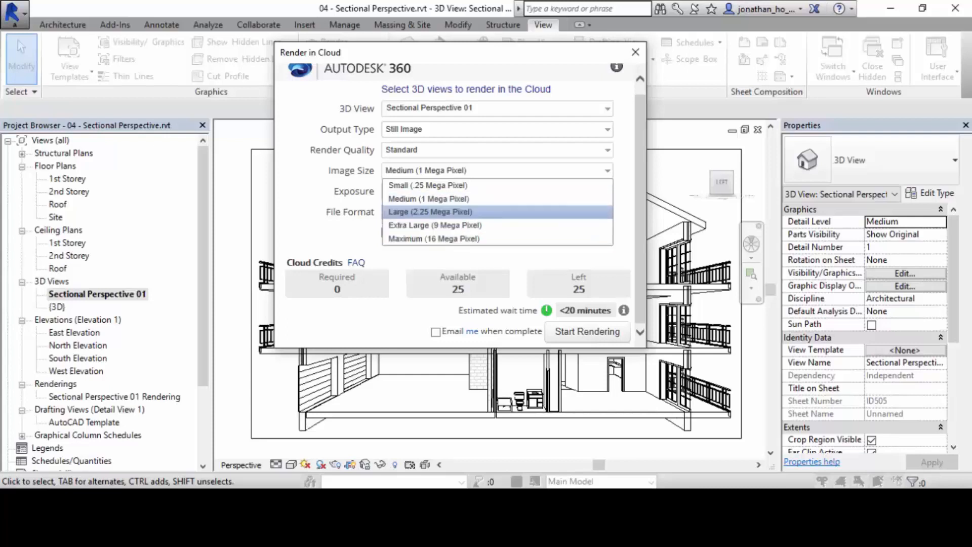
key(Escape)
click(497, 191)
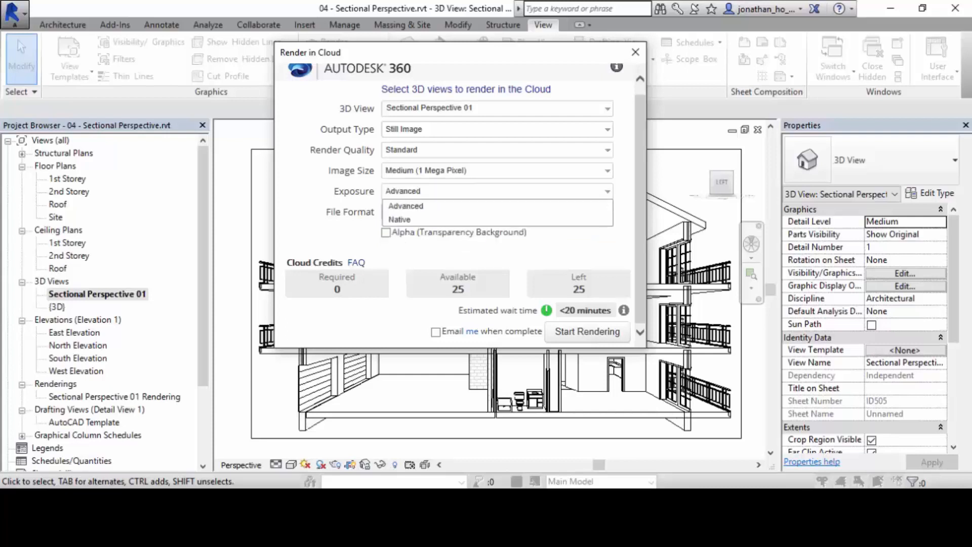
click(497, 191)
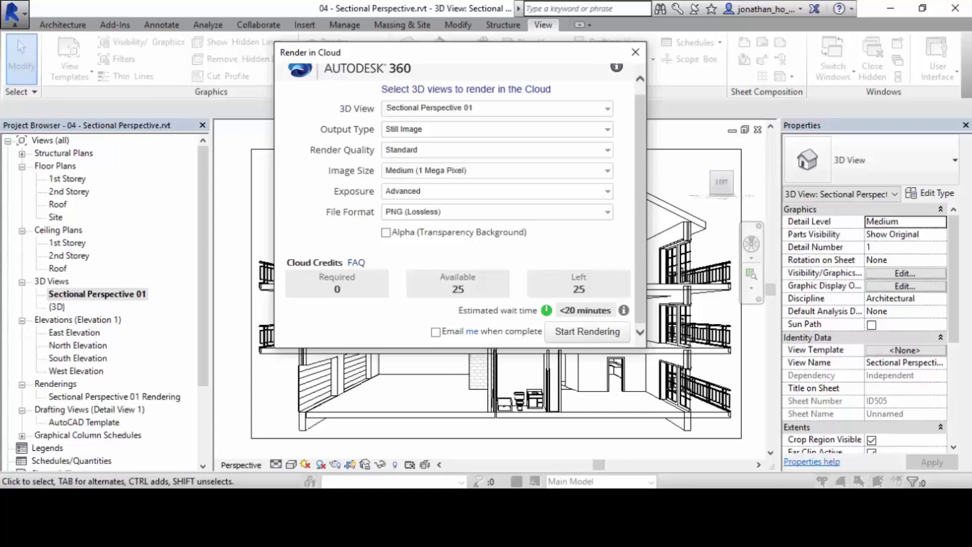
click(497, 211)
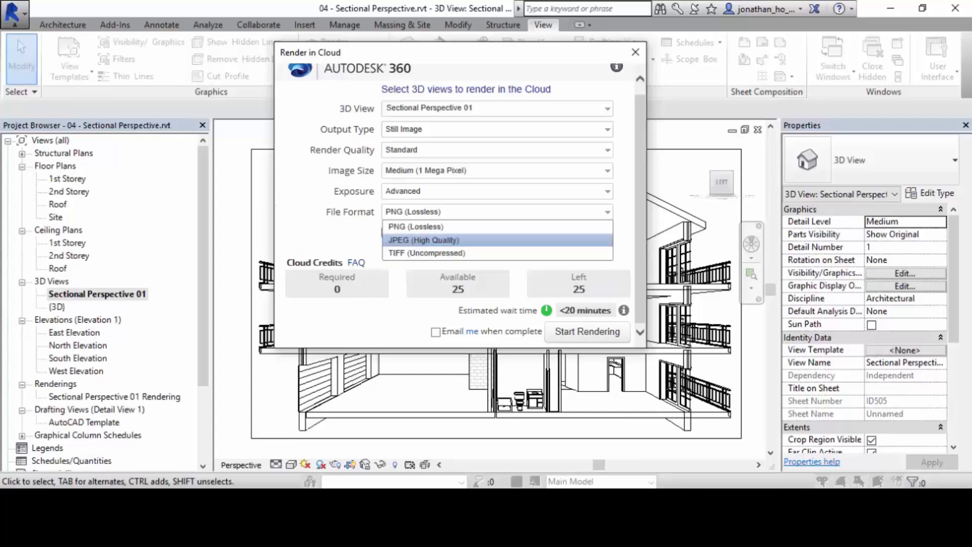
click(423, 239)
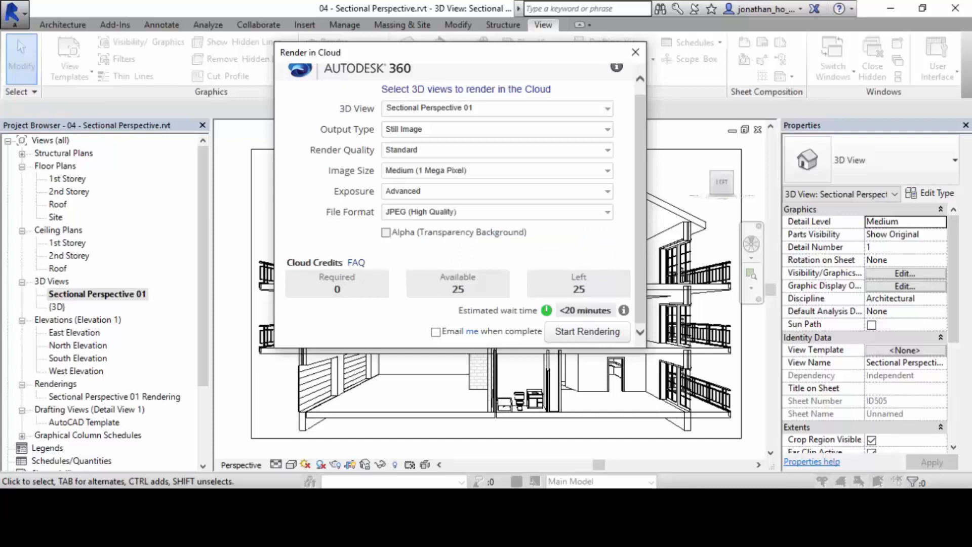
key(ctrl+2)
mouse_move(403, 260)
ctrl+mouse_down()
mouse_move(523, 300)
mouse_move(505, 304)
ctrl+mouse_up()
ctrl+drag(546, 263, 613, 300)
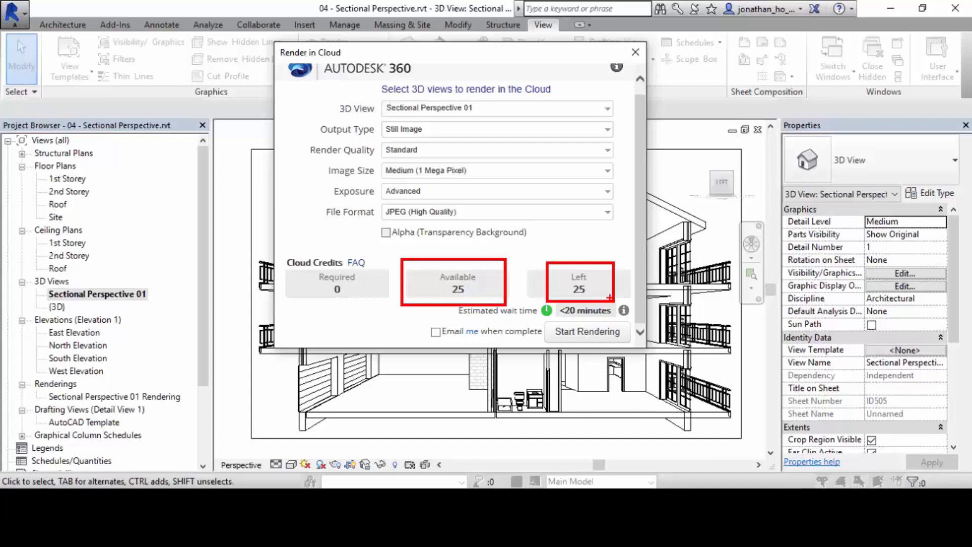
key(Escape)
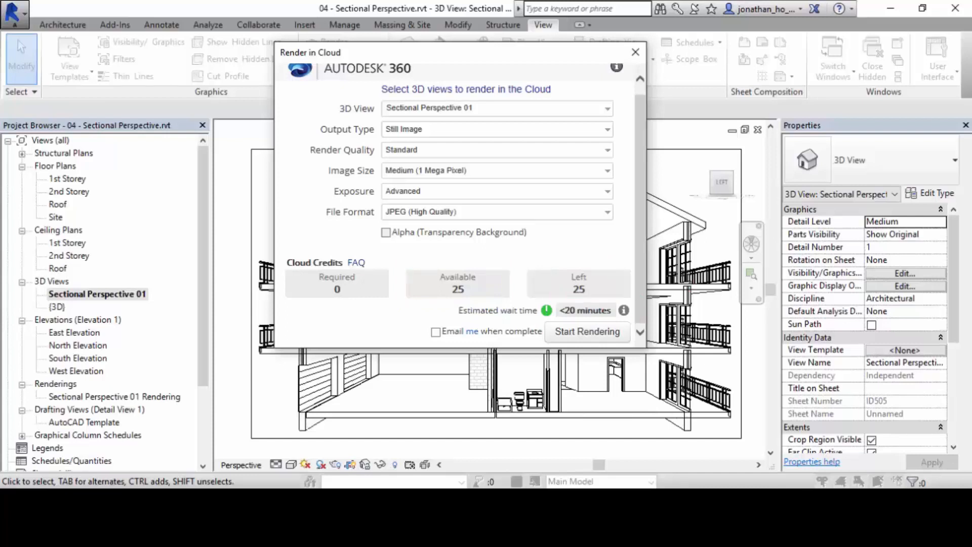
Toggle the e-mail notification for completion and start the cloud rendering of Sectional Perspective 01.
click(435, 332)
click(587, 331)
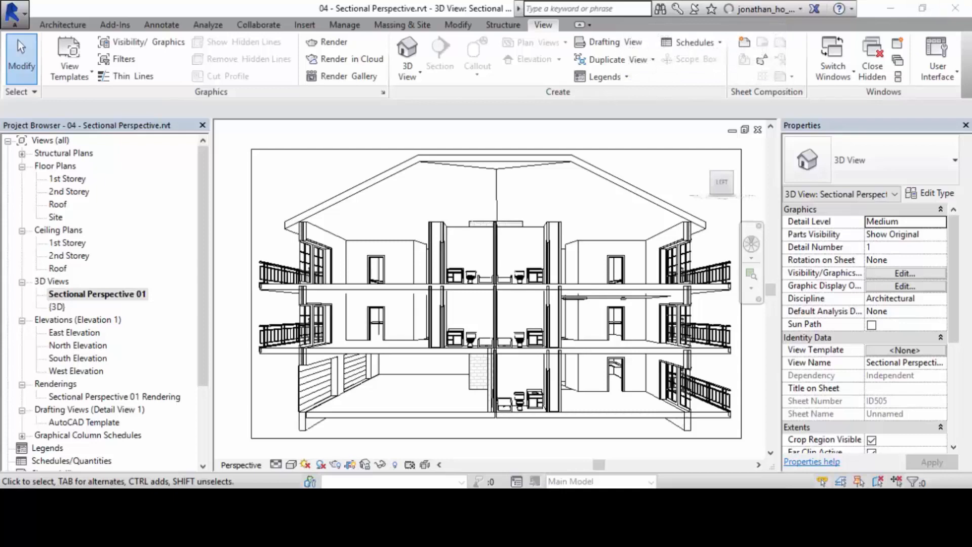
Open the 2nd Storey floor plan view.
scroll(508, 299, down, 4)
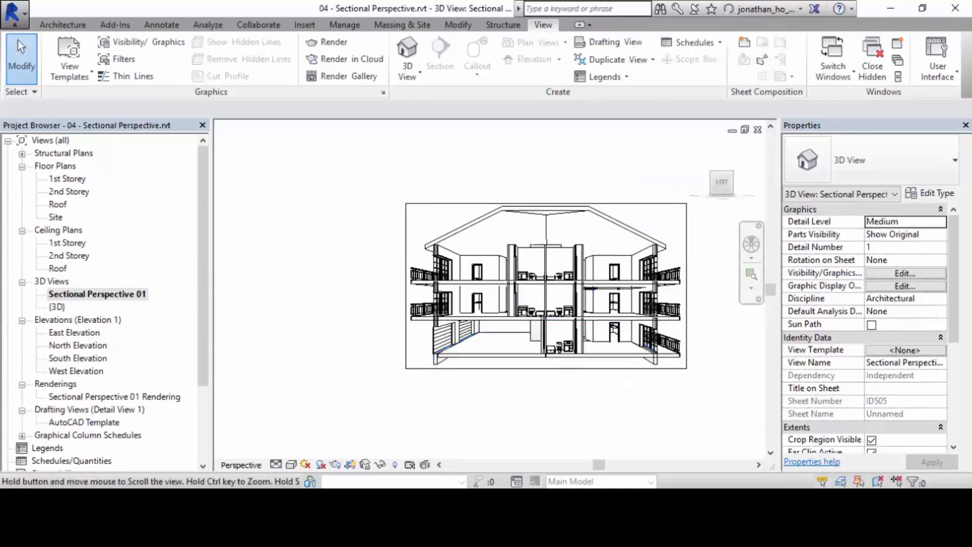
scroll(515, 257, up, 2)
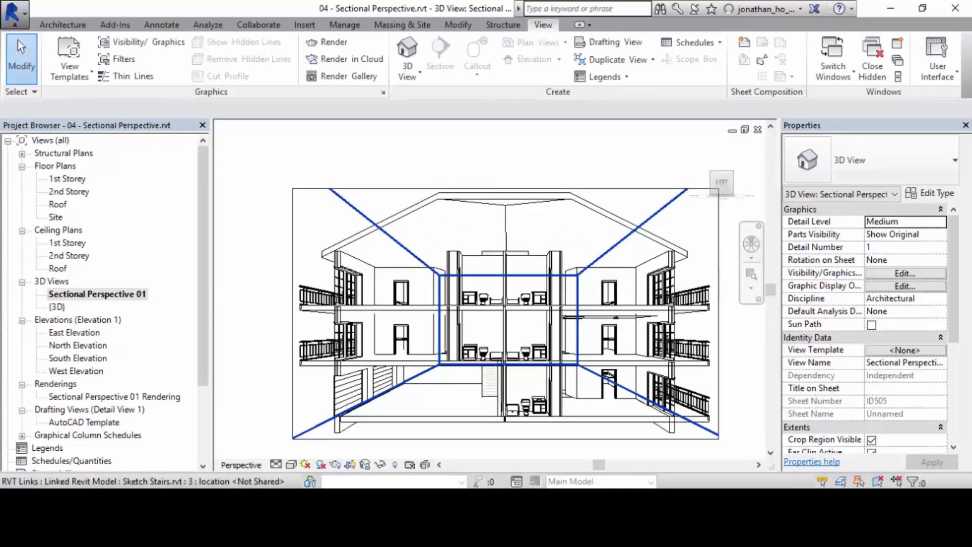
middle_drag(516, 257, 483, 234)
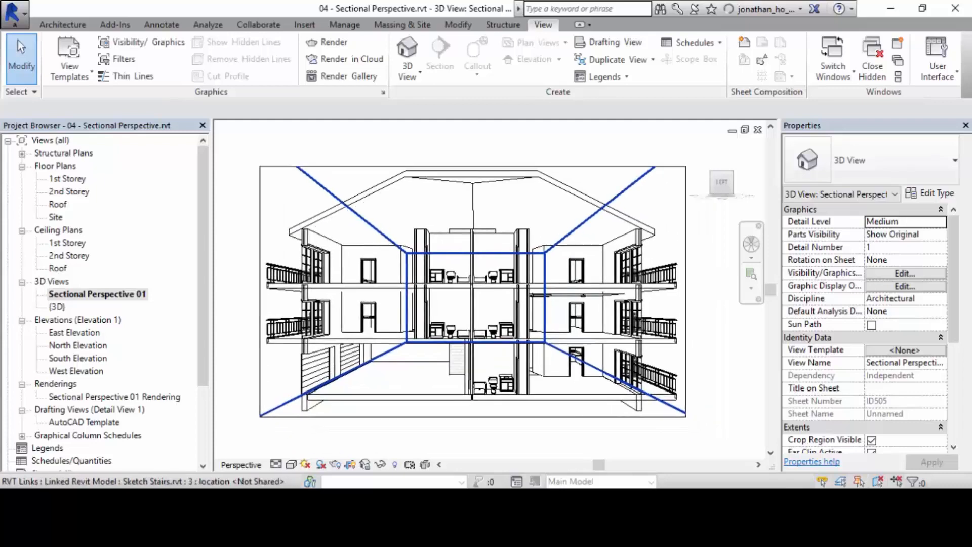
double_click(69, 191)
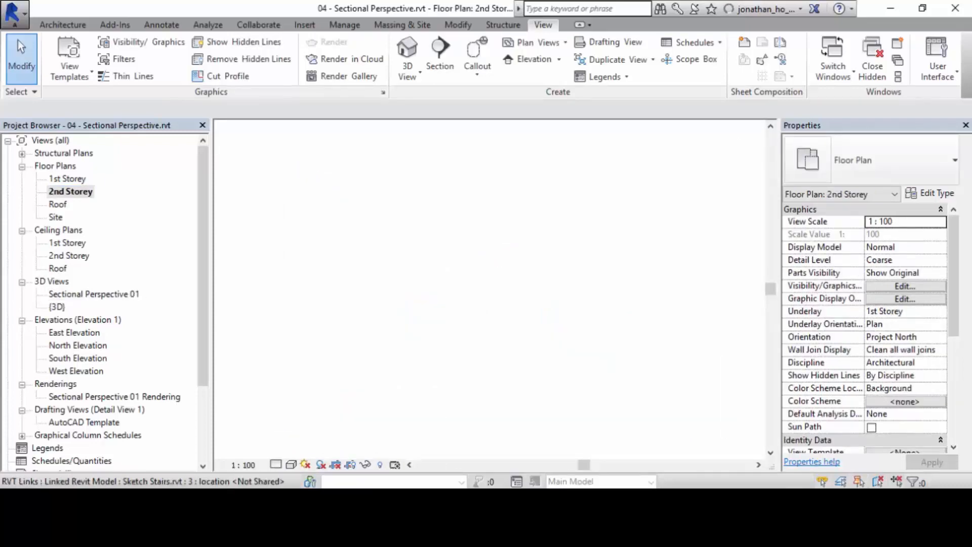
Open sheet ID505 showing the Sectional Perspective 01 viewport and bring the whole sheet into view.
middle_drag(396, 200, 514, 286)
scroll(506, 248, down, 3)
scroll(508, 295, up, 1)
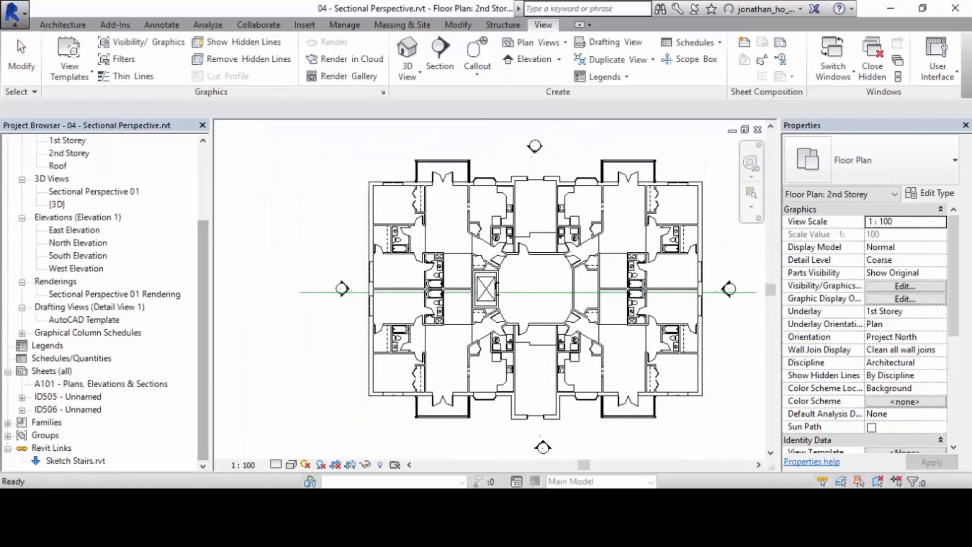
double_click(68, 397)
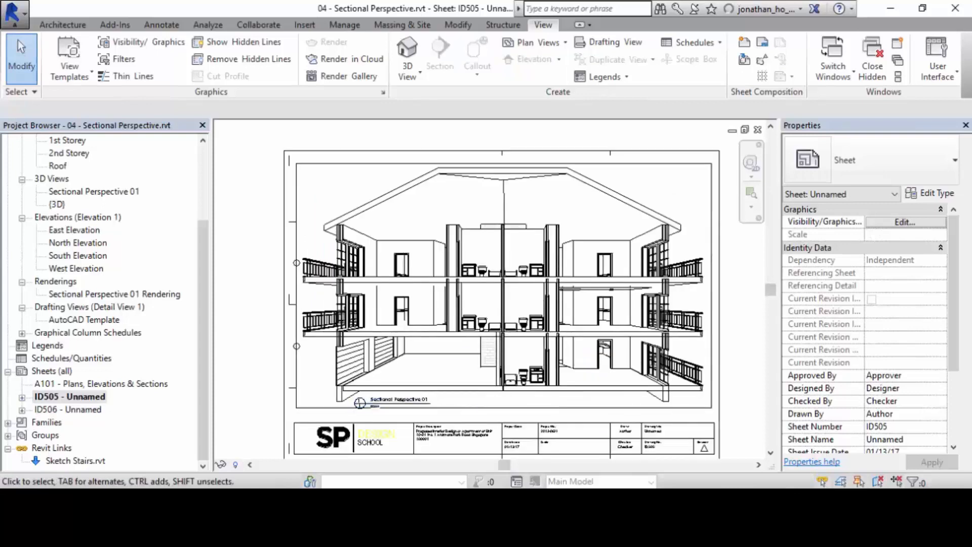
scroll(358, 309, up, 1)
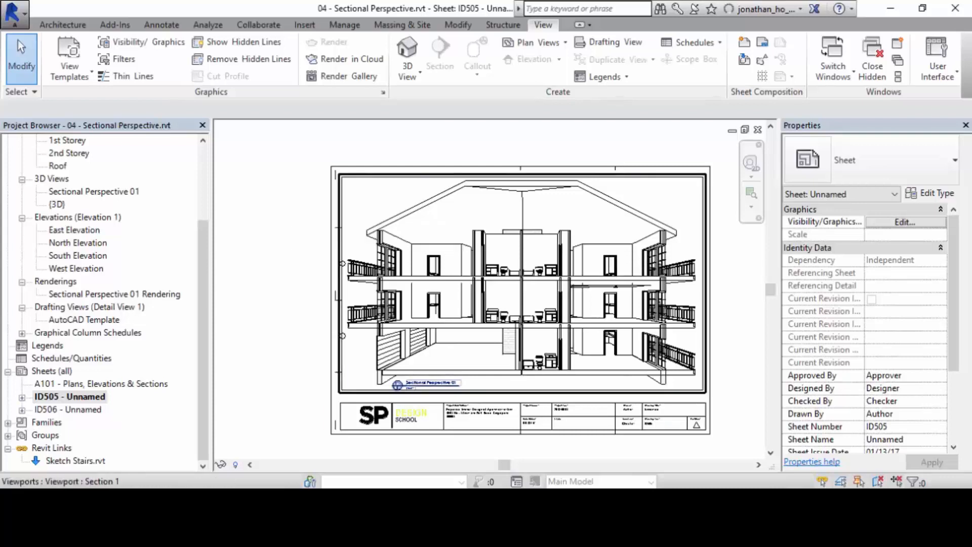
middle_drag(602, 248, 583, 247)
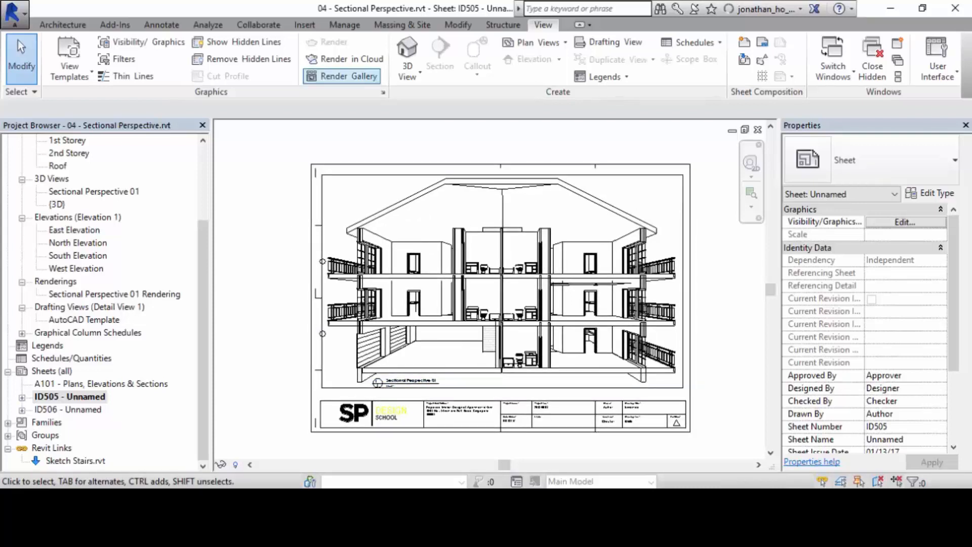
Open the online Render Gallery and check the details of the submitted Sectional Perspective 01 rendering.
click(342, 76)
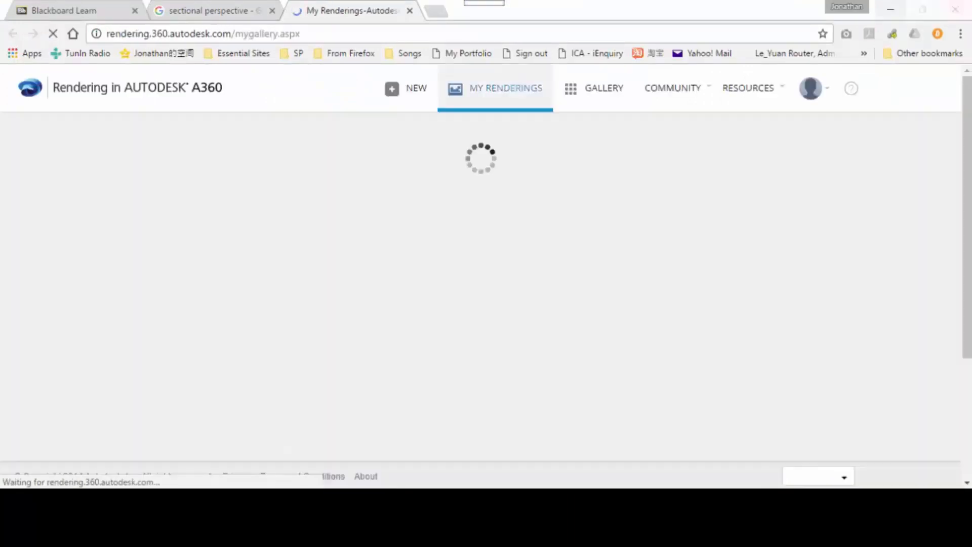
click(890, 9)
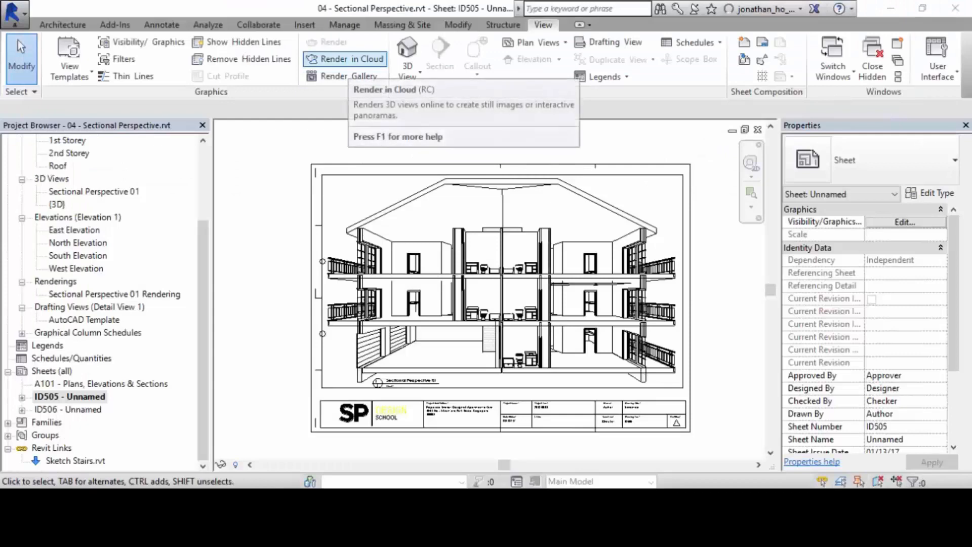
click(344, 76)
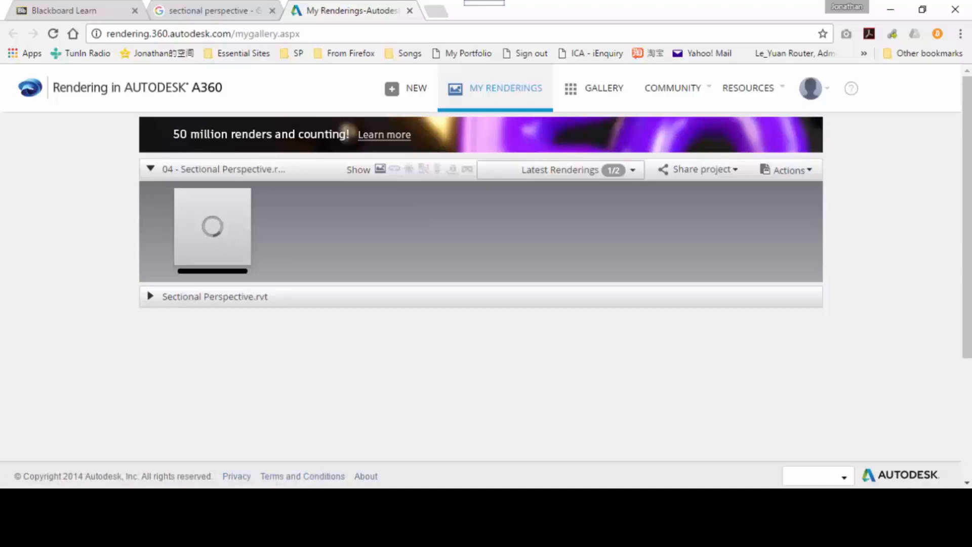
mouse_move(212, 233)
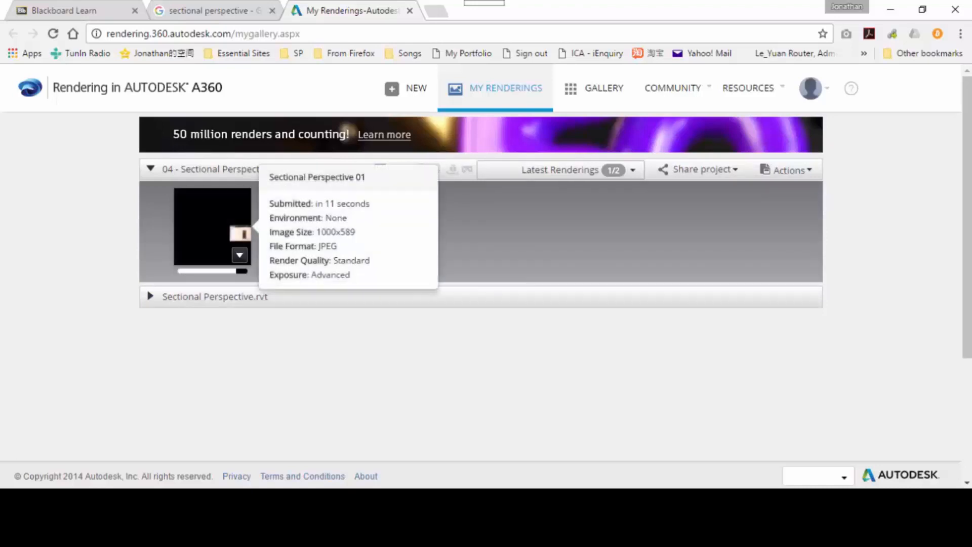
Expand the Sectional Perspective.rvt project in My Renderings, inspect its rendering, and return to Revit.
click(150, 296)
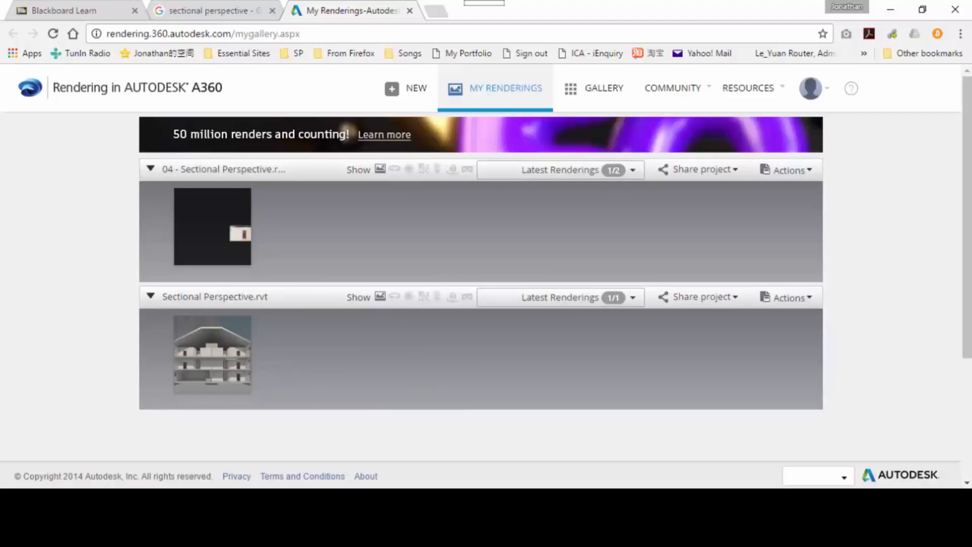
mouse_move(212, 354)
mouse_move(561, 298)
click(890, 9)
click(814, 8)
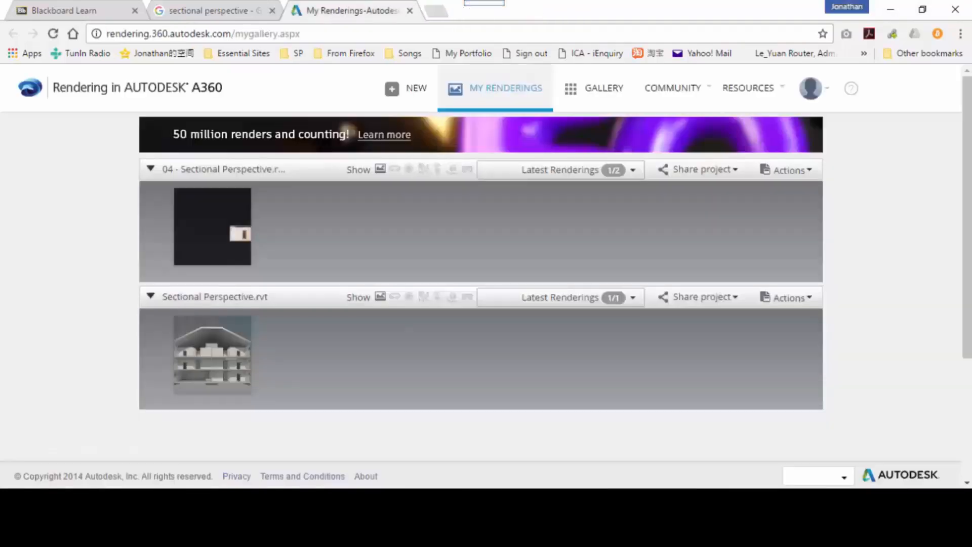
click(890, 9)
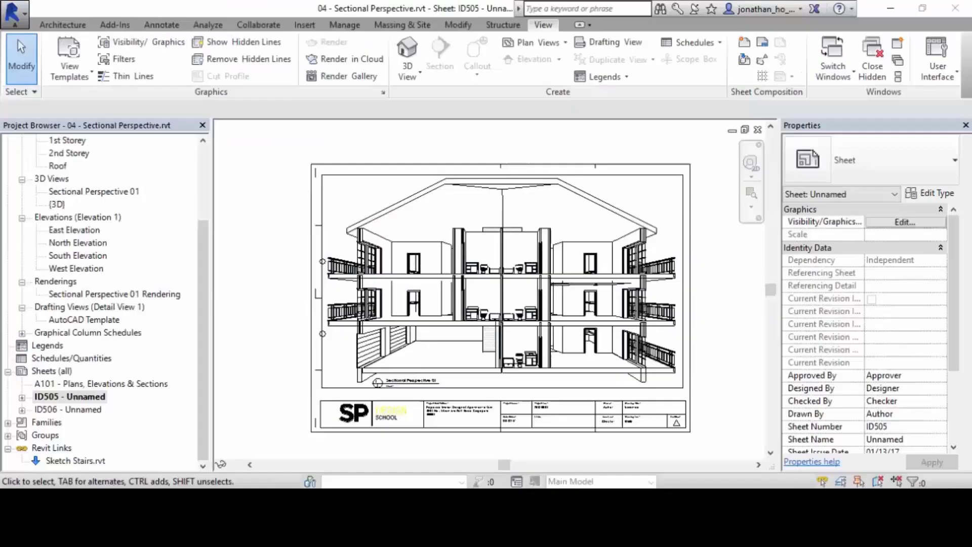
click(761, 8)
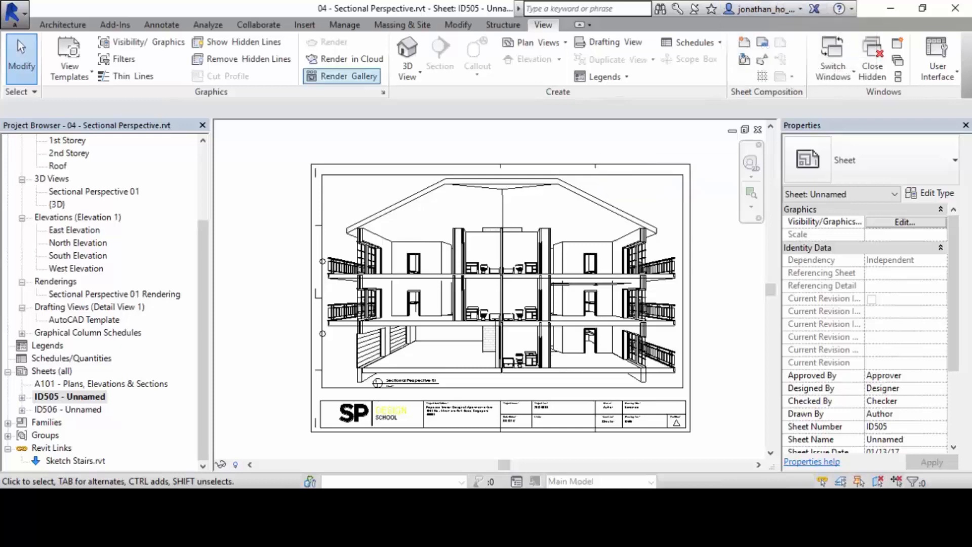
click(344, 58)
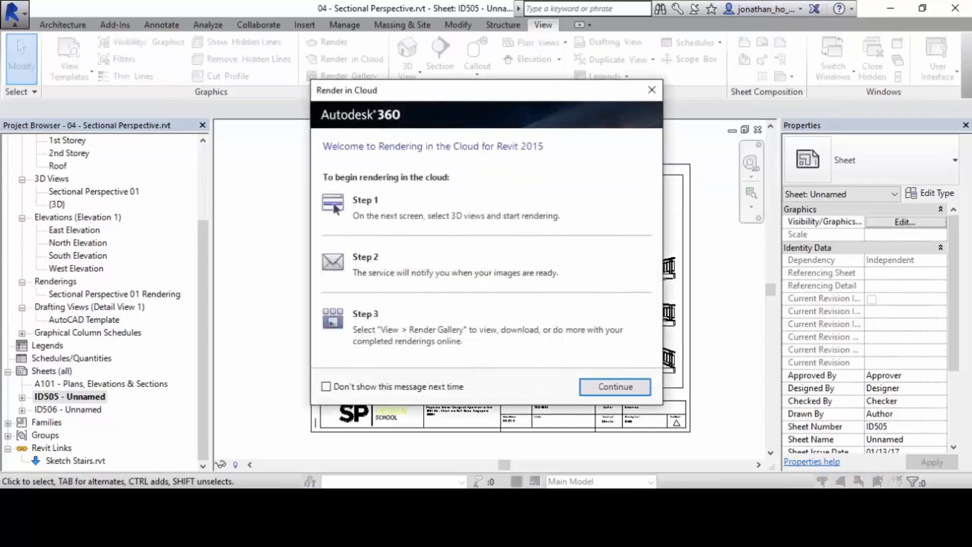
click(651, 89)
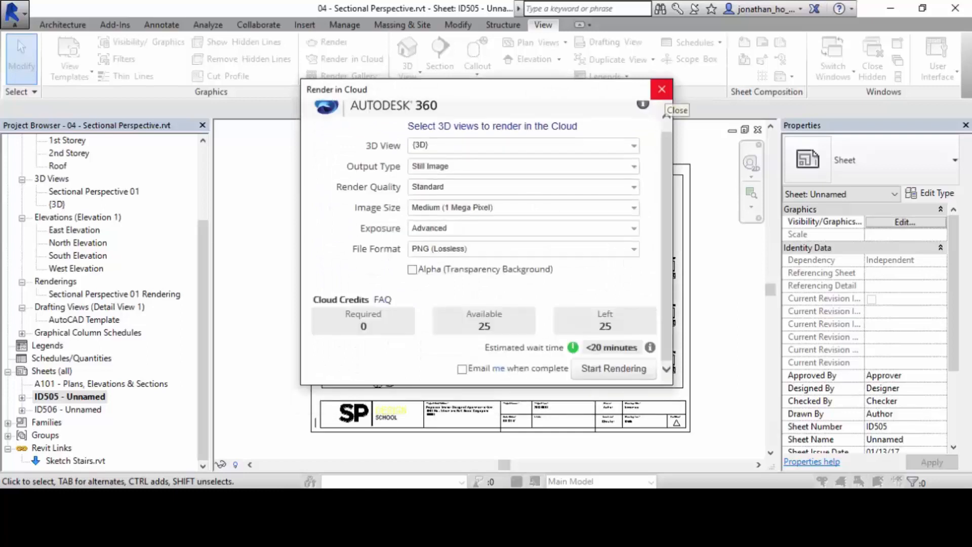
click(662, 89)
View the account's completed renderings online and switch to the My Renderings page opened first.
click(762, 9)
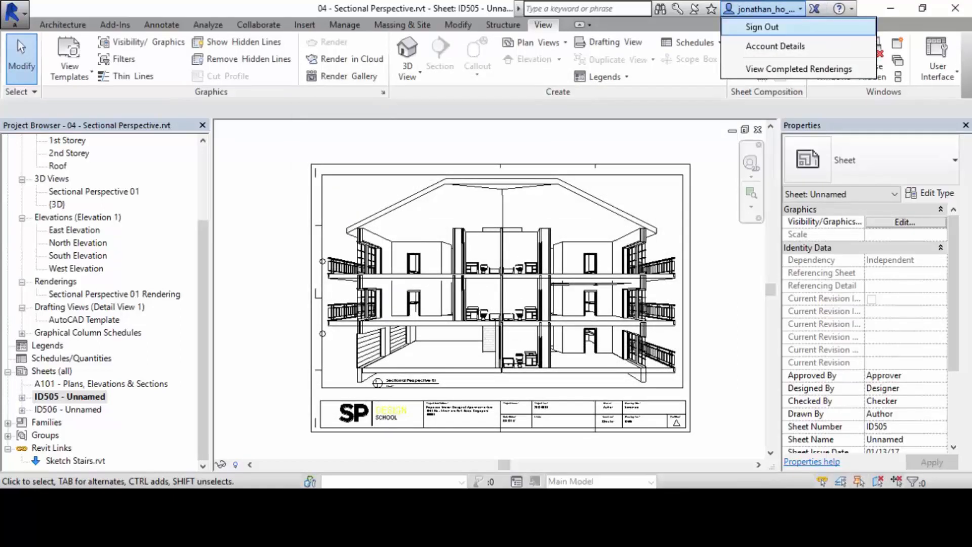
click(798, 69)
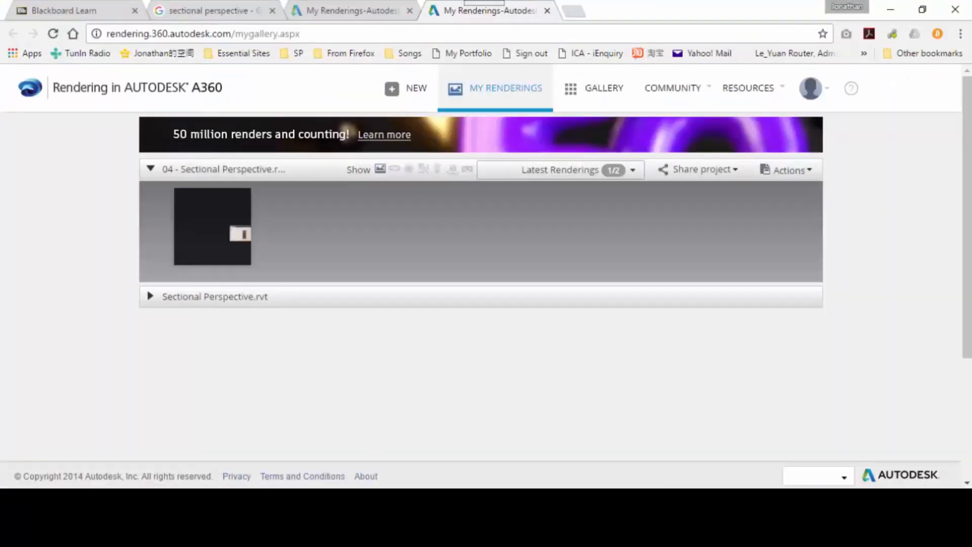
click(360, 11)
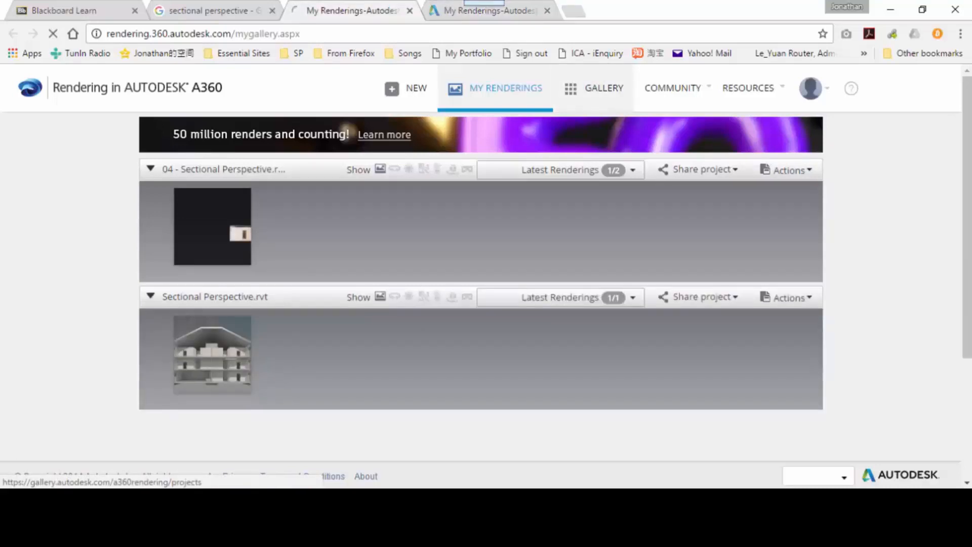
Browse the public A360 rendering gallery, view the Classic Room project and the neighbouring kitchen project, and return to My Renderings.
click(593, 88)
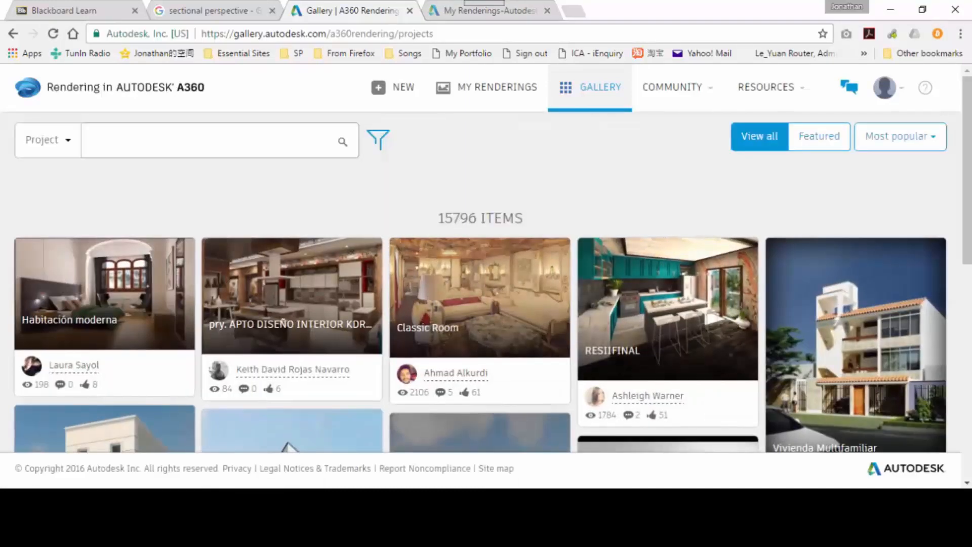
click(519, 340)
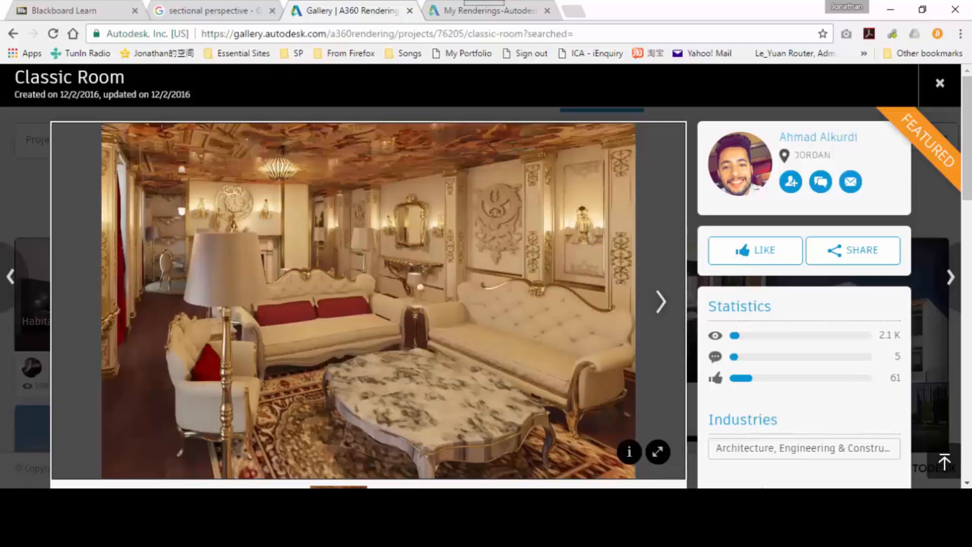
click(661, 303)
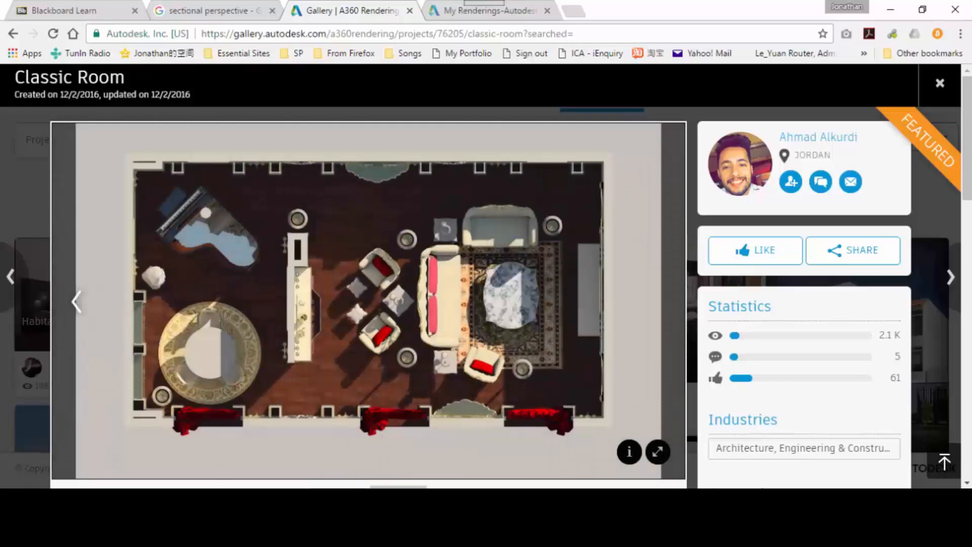
click(77, 302)
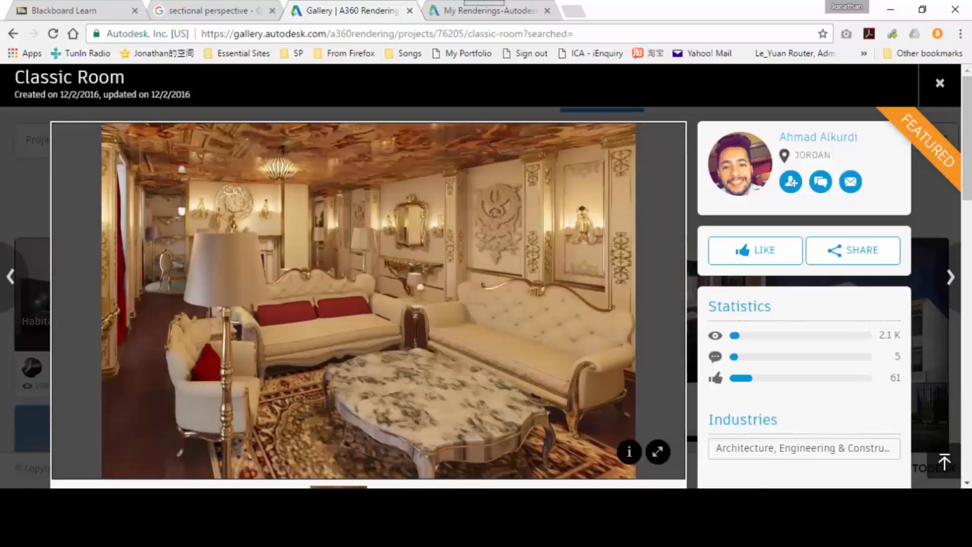
click(11, 276)
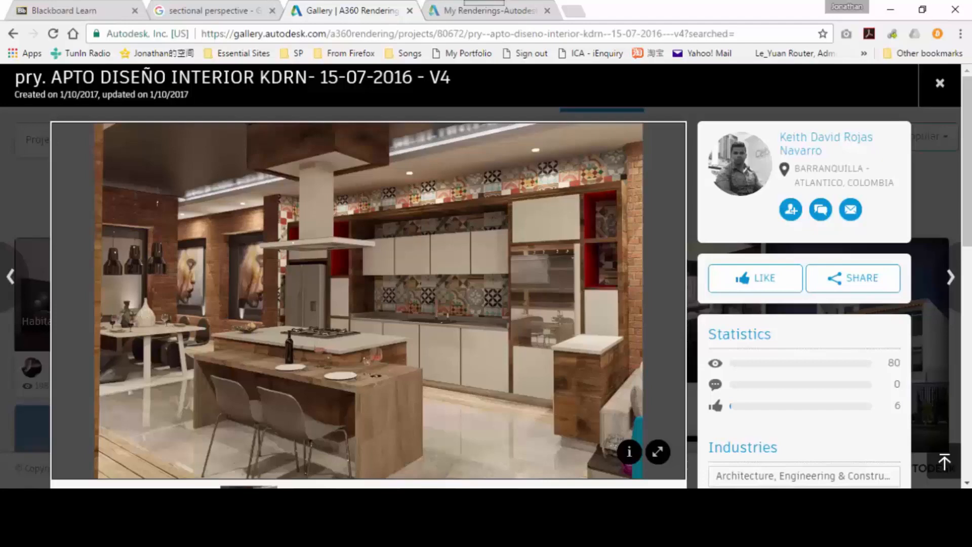
click(939, 84)
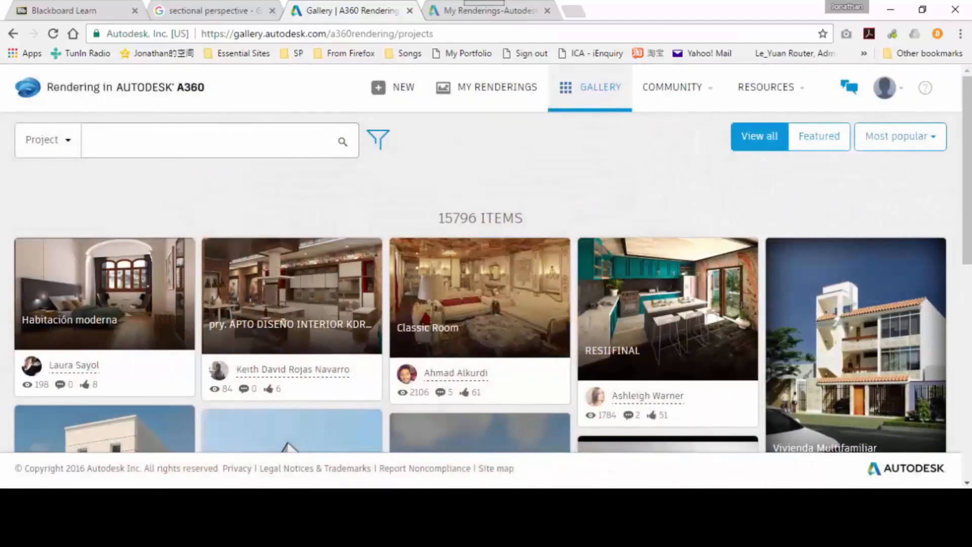
click(487, 88)
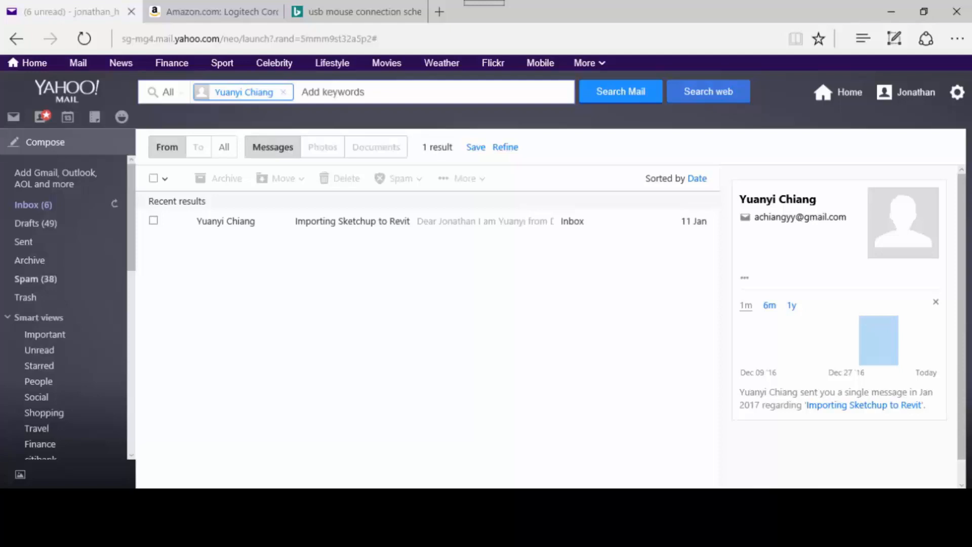
Switch to Yahoo Mail, look through the inbox for the Autodesk A360 rendering notification, and reload the inbox.
scroll(66, 303, down, 1)
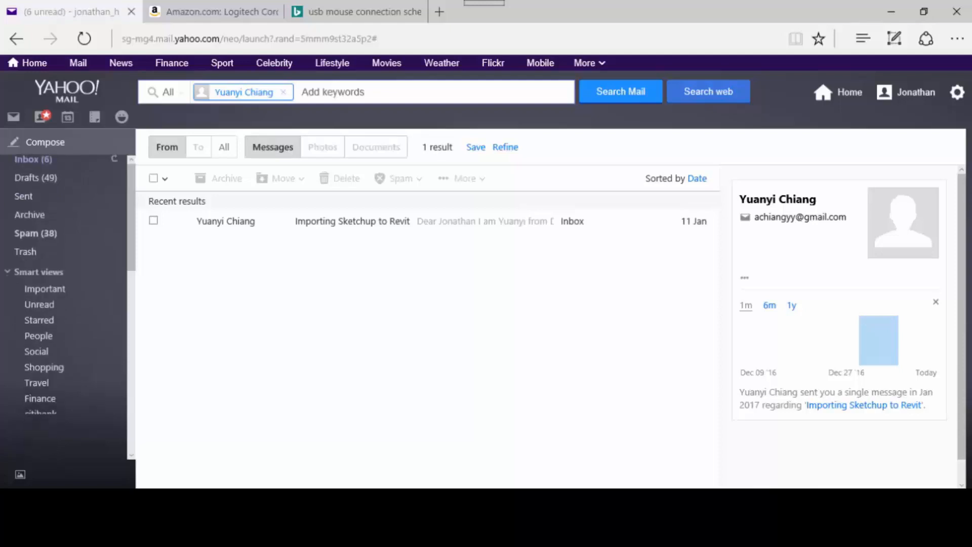
scroll(66, 304, down, 4)
scroll(435, 314, up, 8)
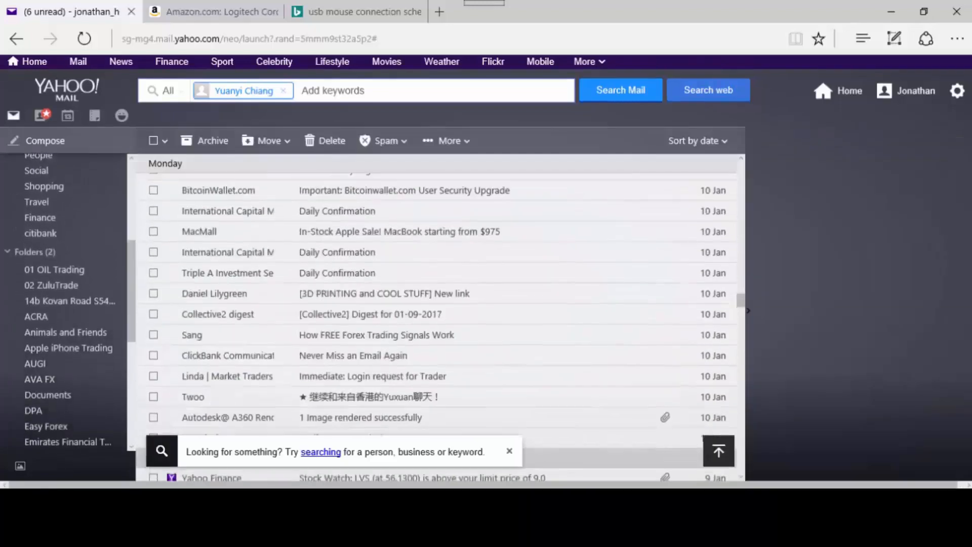
scroll(38, 426, up, 5)
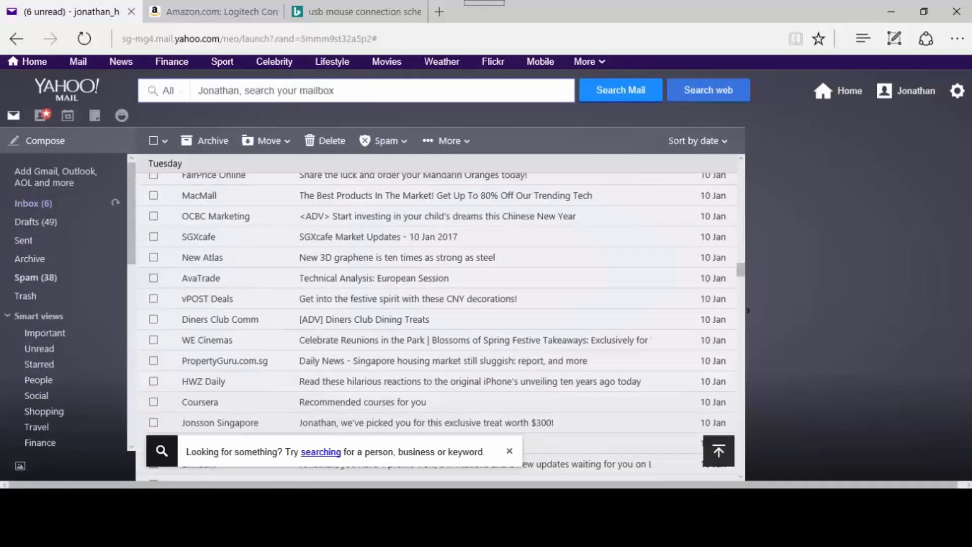
scroll(435, 304, up, 1)
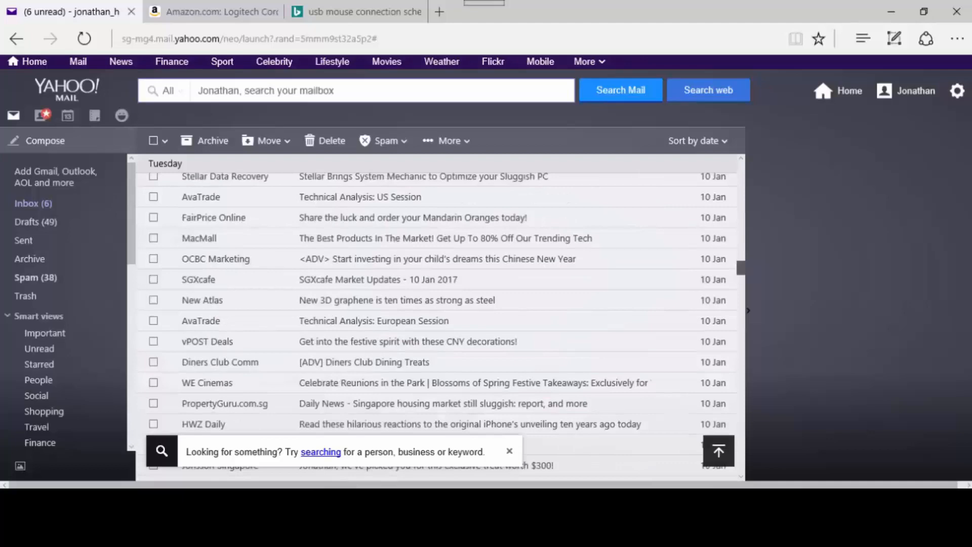
scroll(435, 322, up, 1)
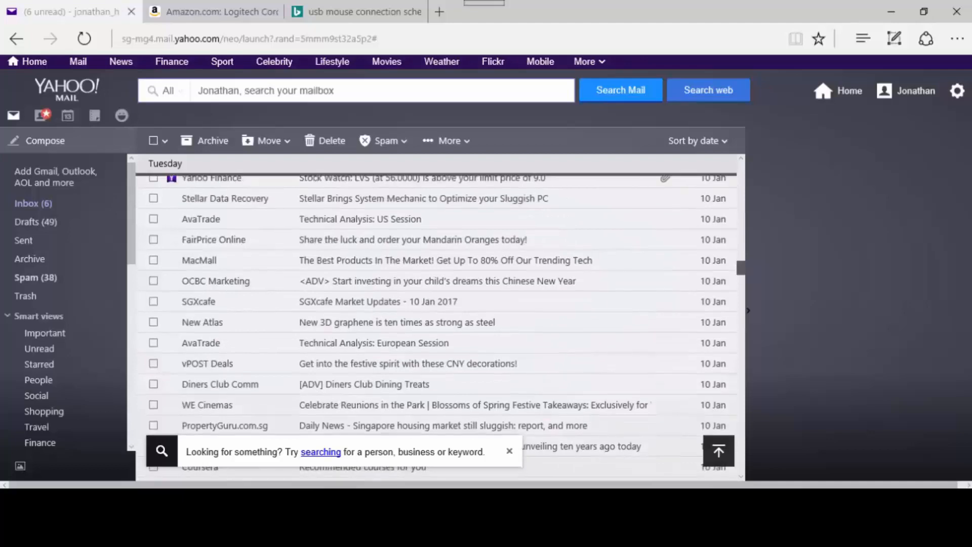
drag(740, 267, 741, 169)
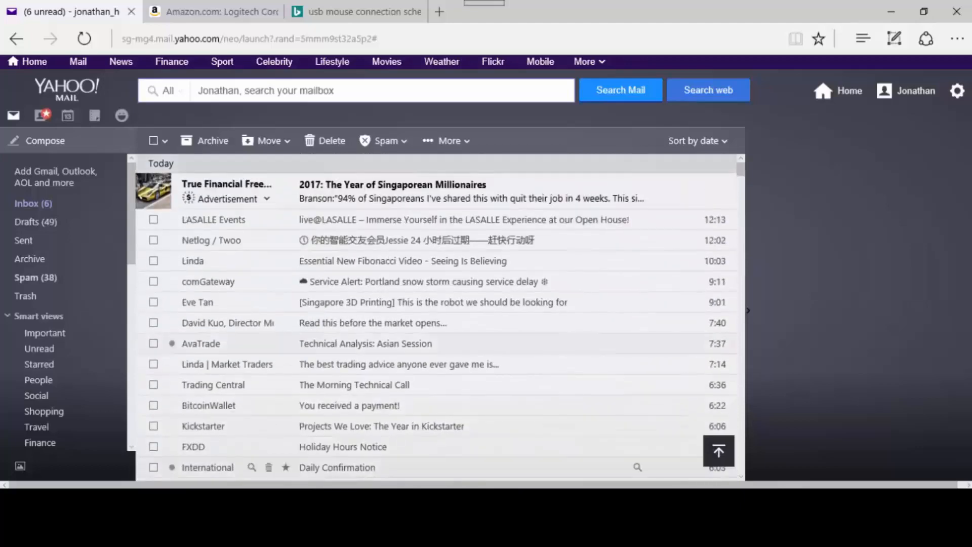
scroll(268, 285, down, 3)
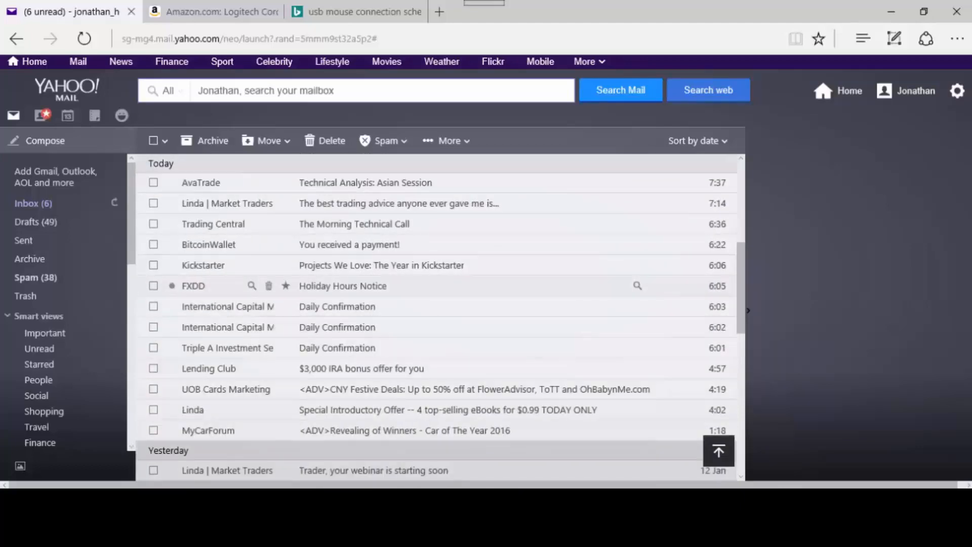
click(33, 203)
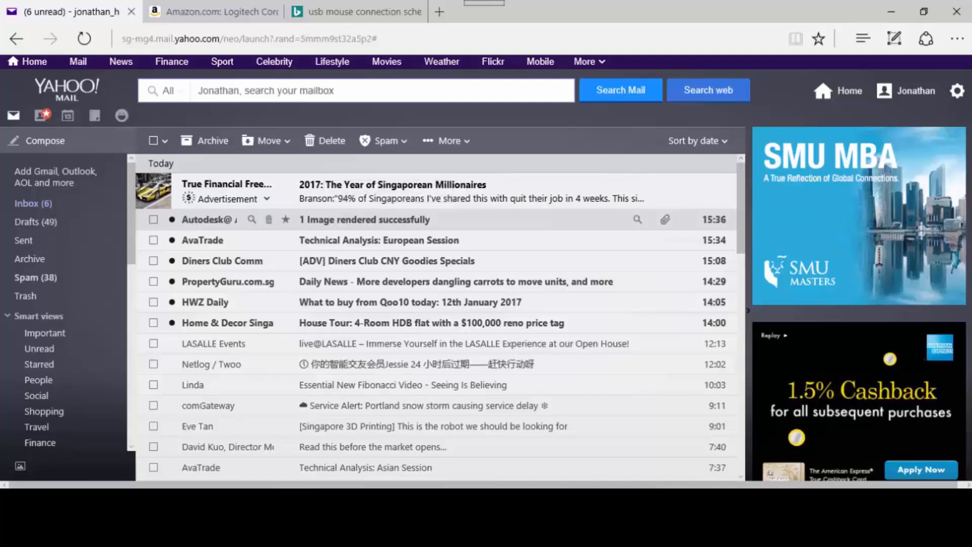
Open the "1 Image rendered successfully" message from Autodesk A360 and examine its text and rendering preview.
click(365, 219)
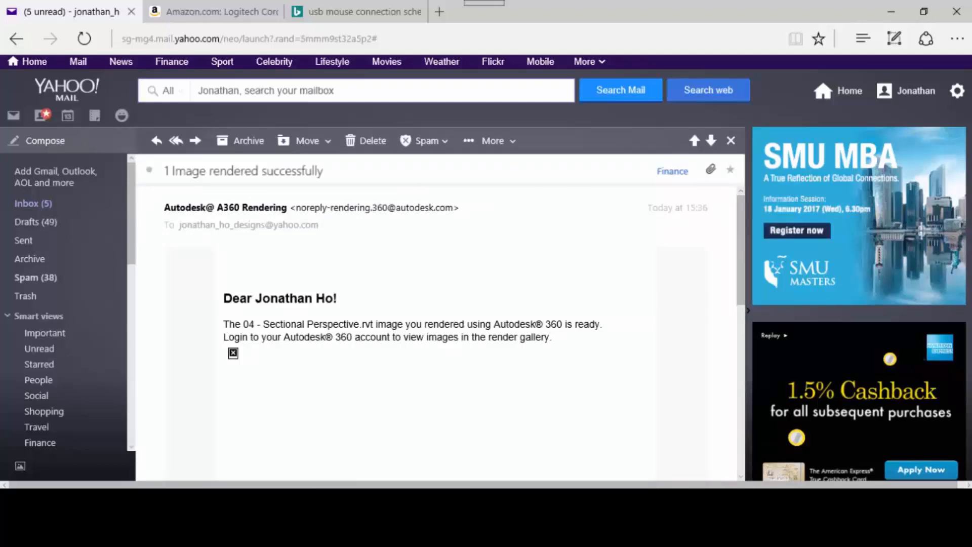
scroll(344, 329, down, 4)
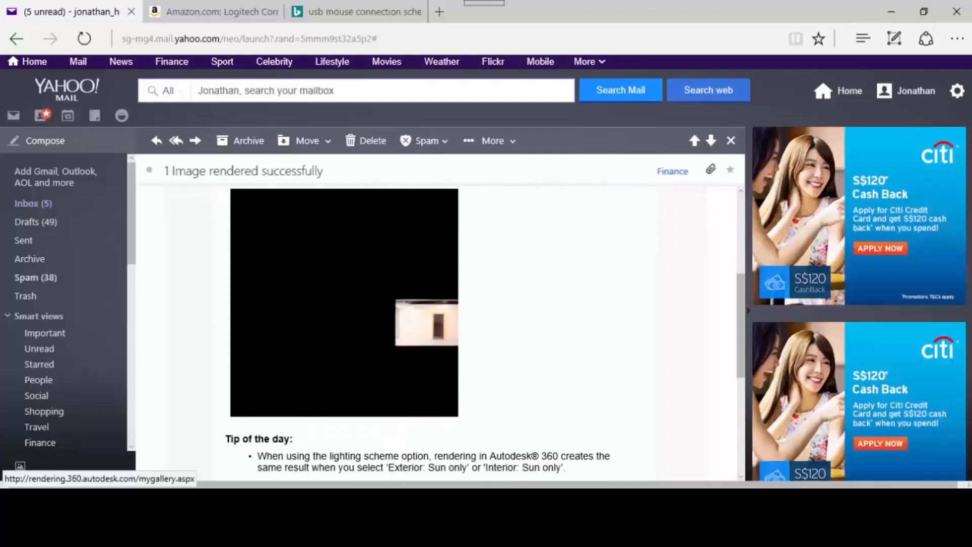
scroll(345, 303, up, 1)
scroll(345, 304, down, 2)
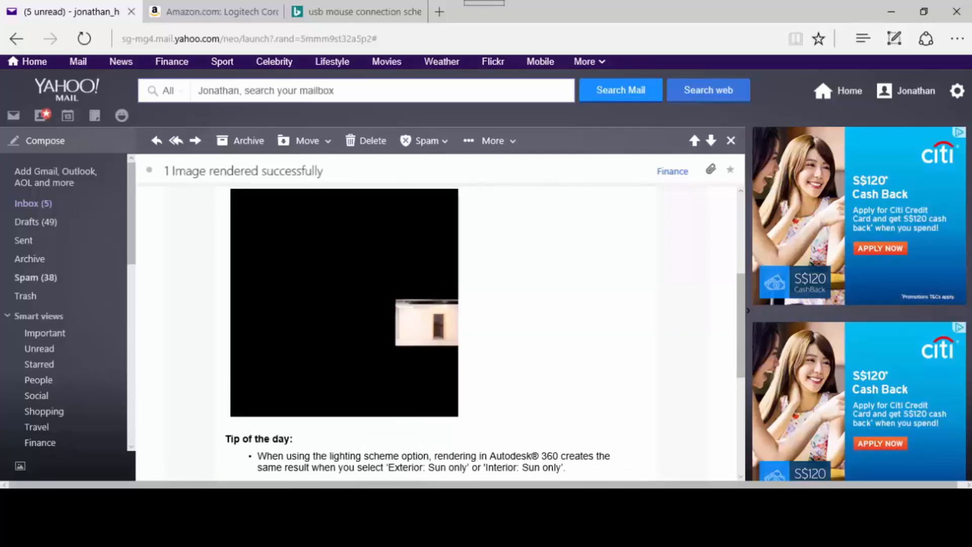
Leave the mailbox, close the duplicate My Renderings page in the browser, and return to Revit.
click(891, 11)
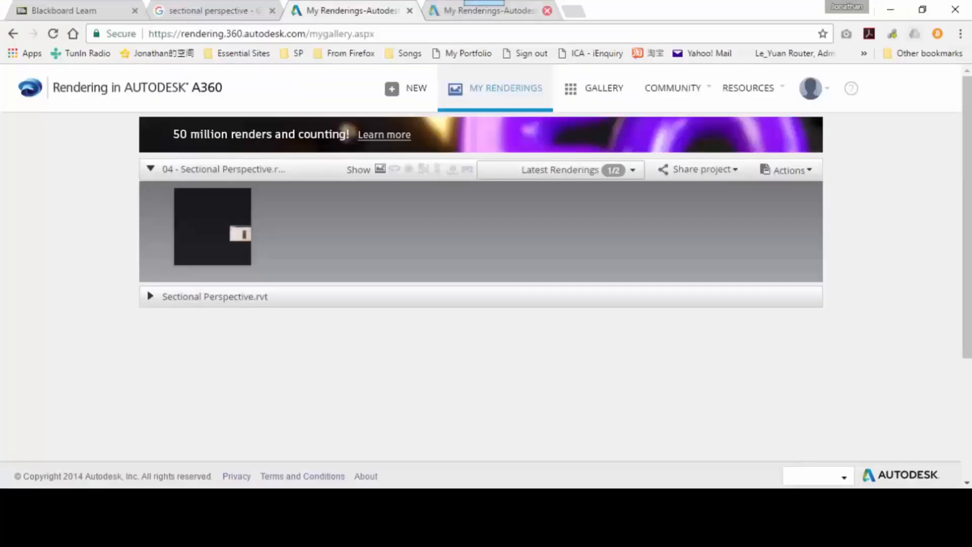
click(547, 11)
click(890, 10)
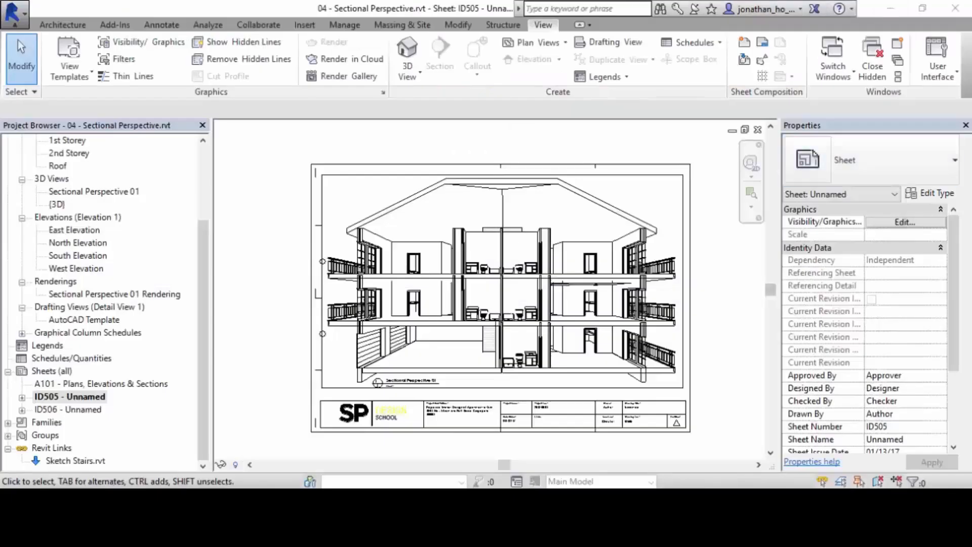